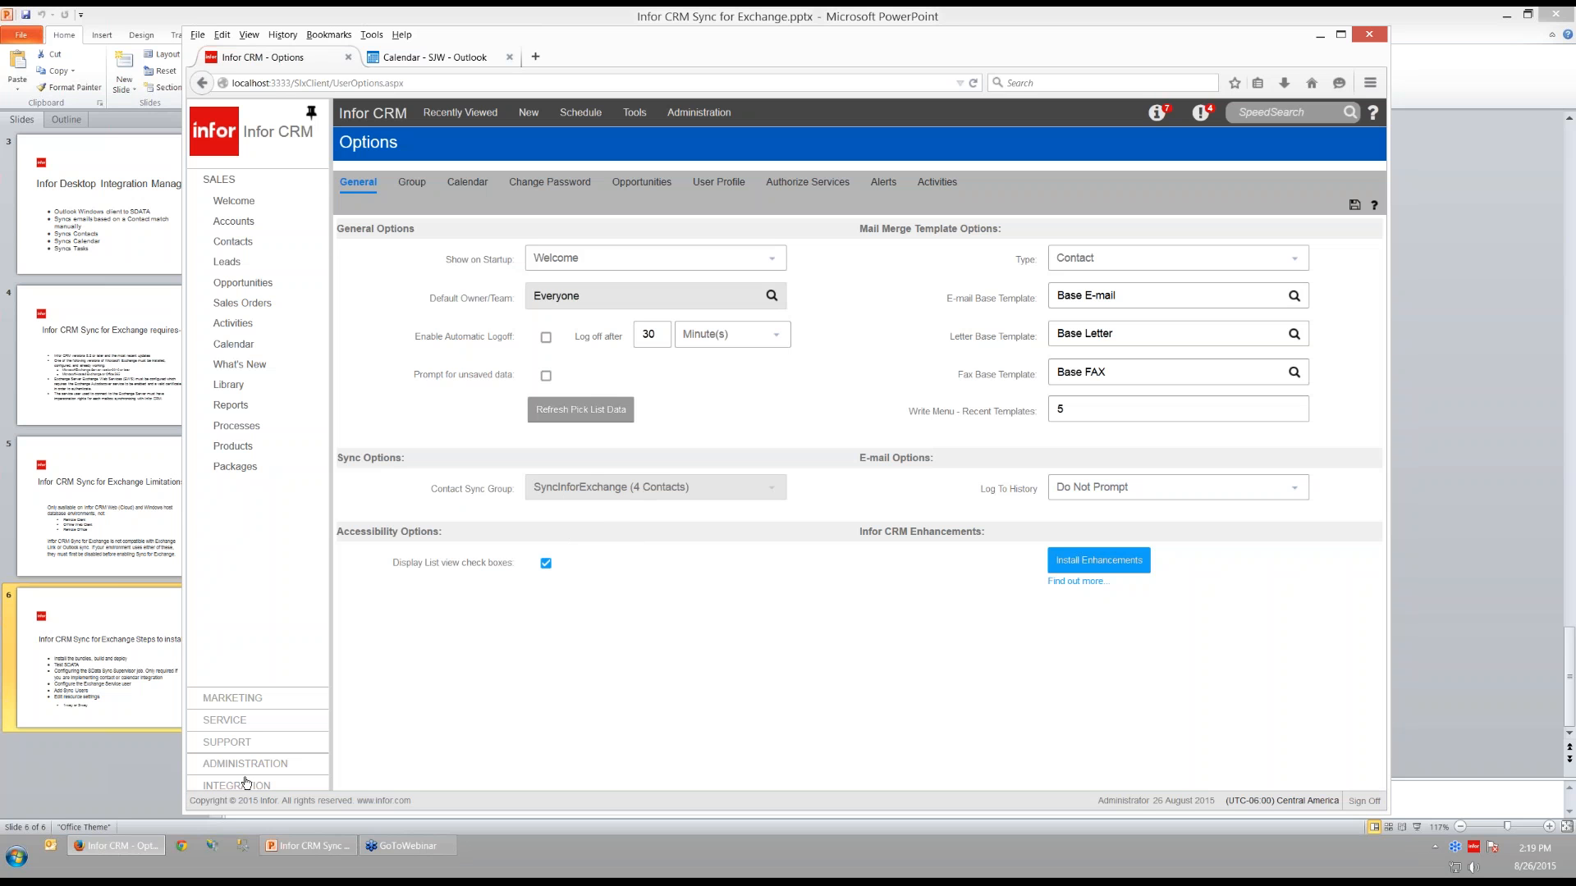
# Open the ExchangeSync integration from the list of integrations.
pyautogui.click(247, 786)
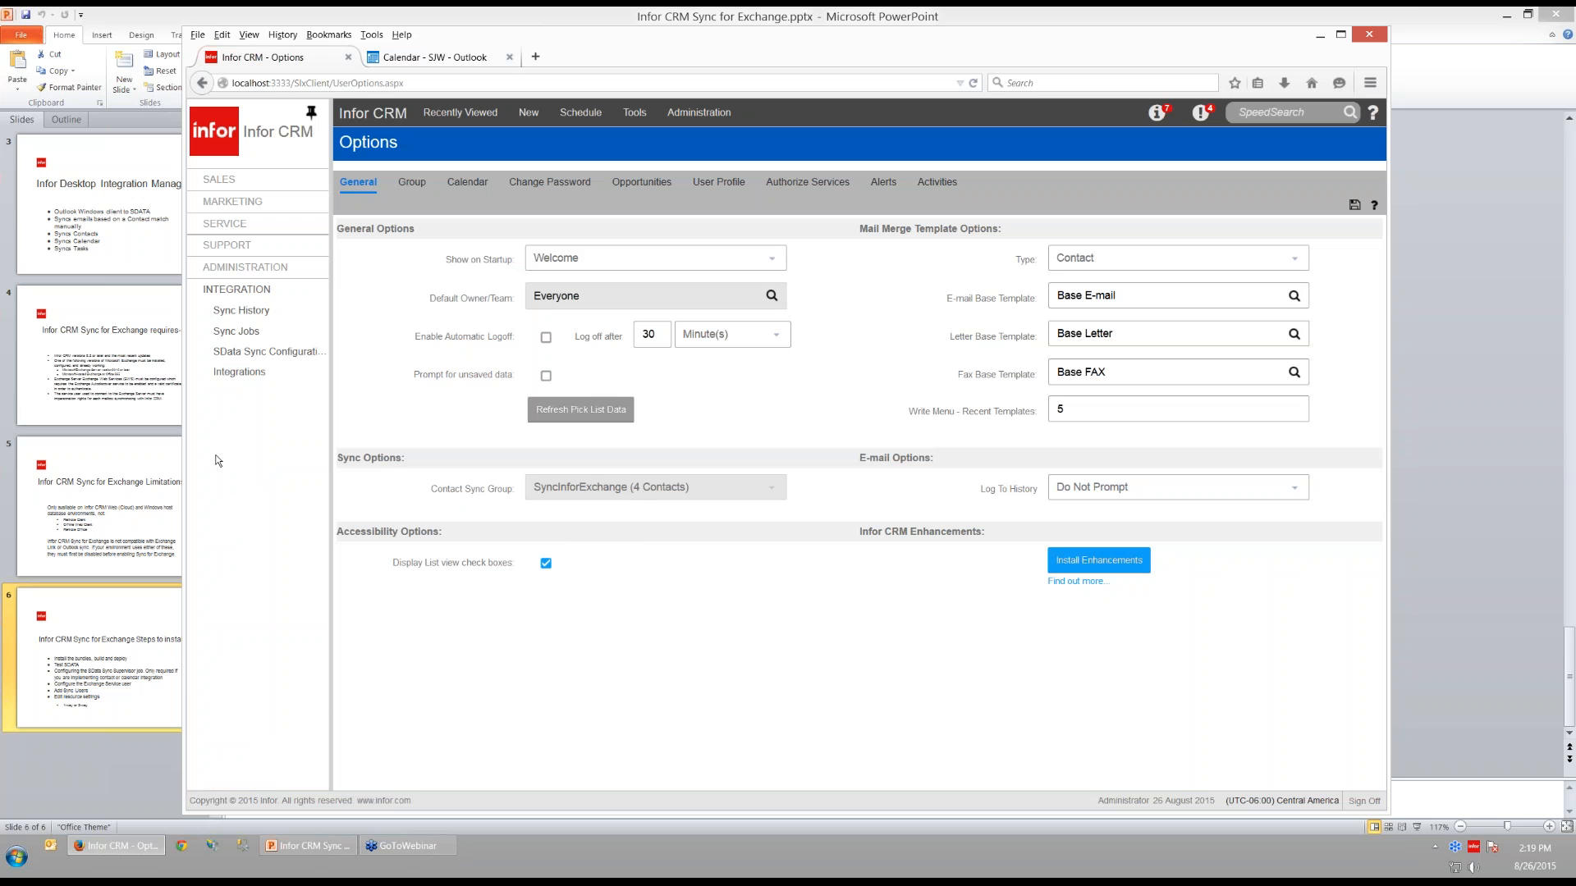
pyautogui.click(246, 373)
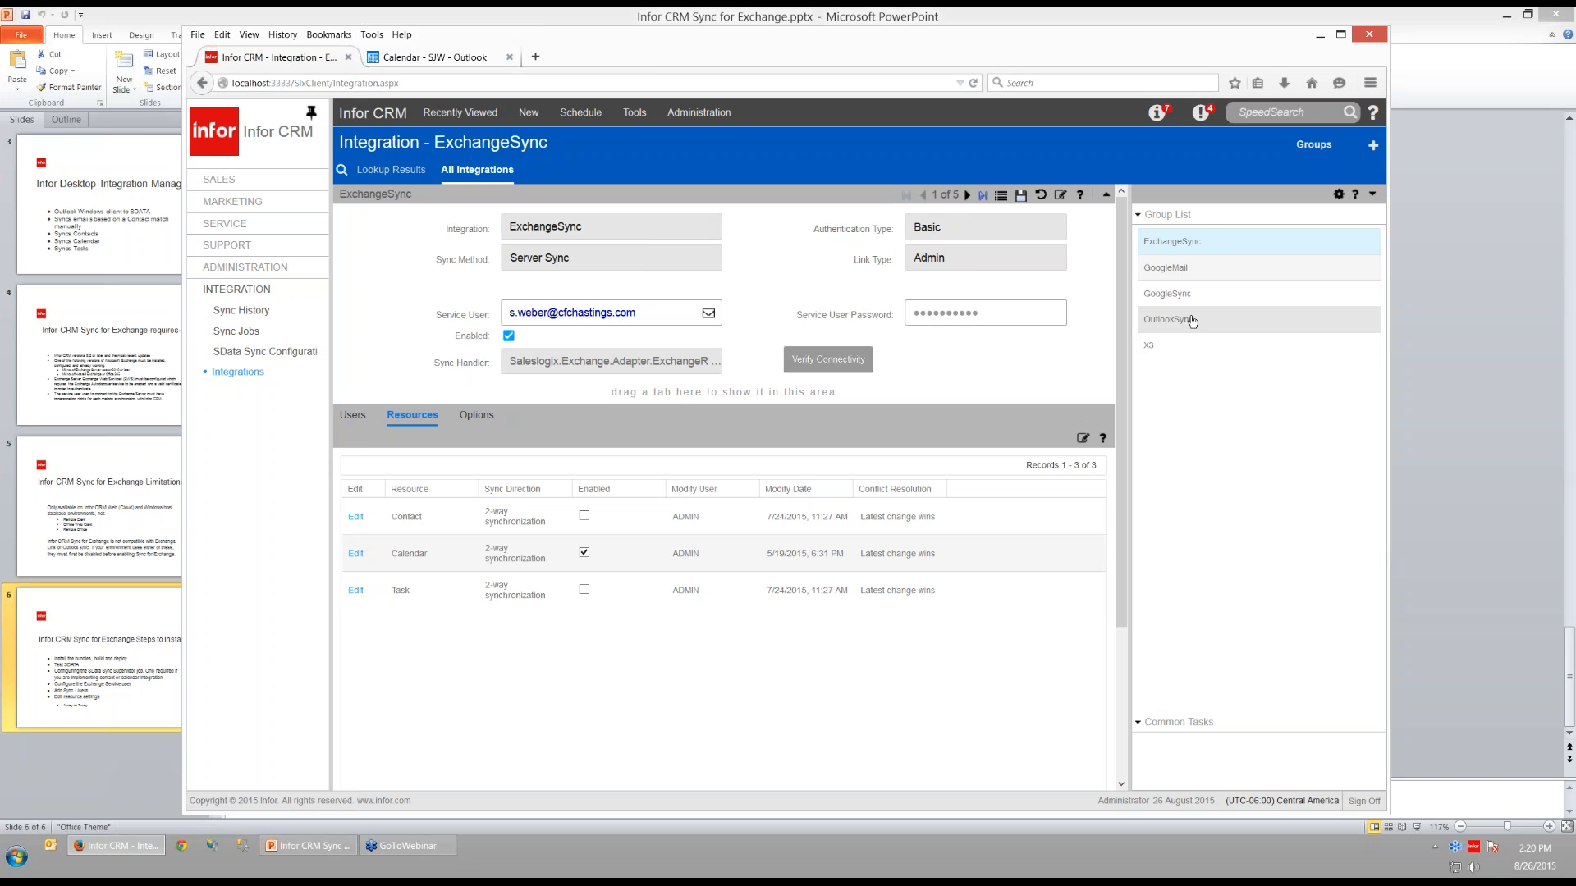
pyautogui.click(1206, 242)
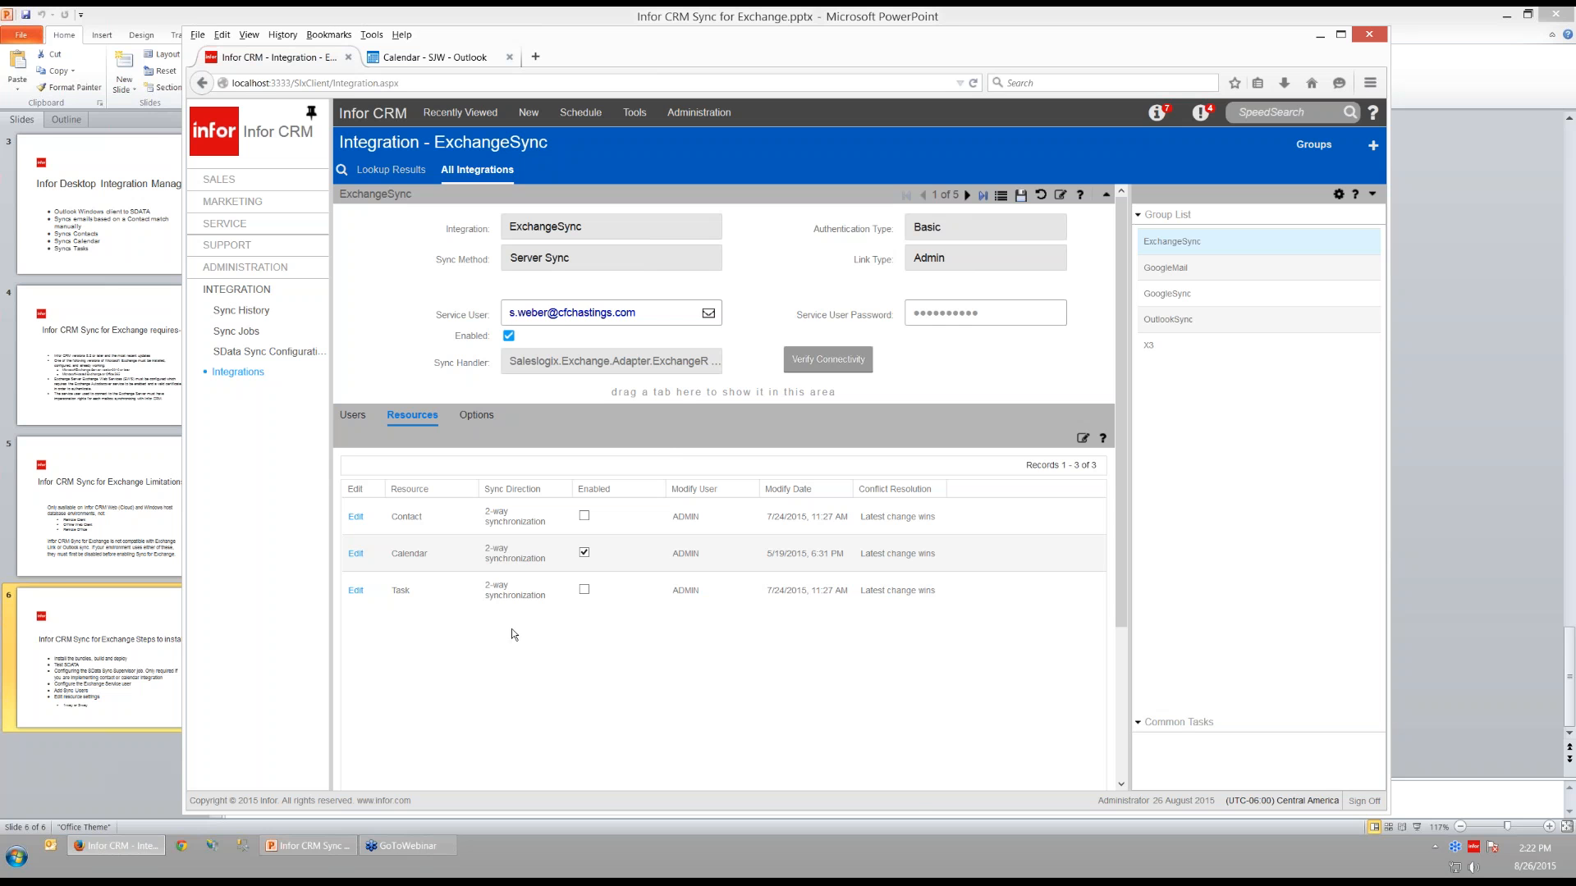
# Review the Sync Direction and Conflict Resolution options of the Calendar resource, then close its settings without saving.
pyautogui.click(356, 553)
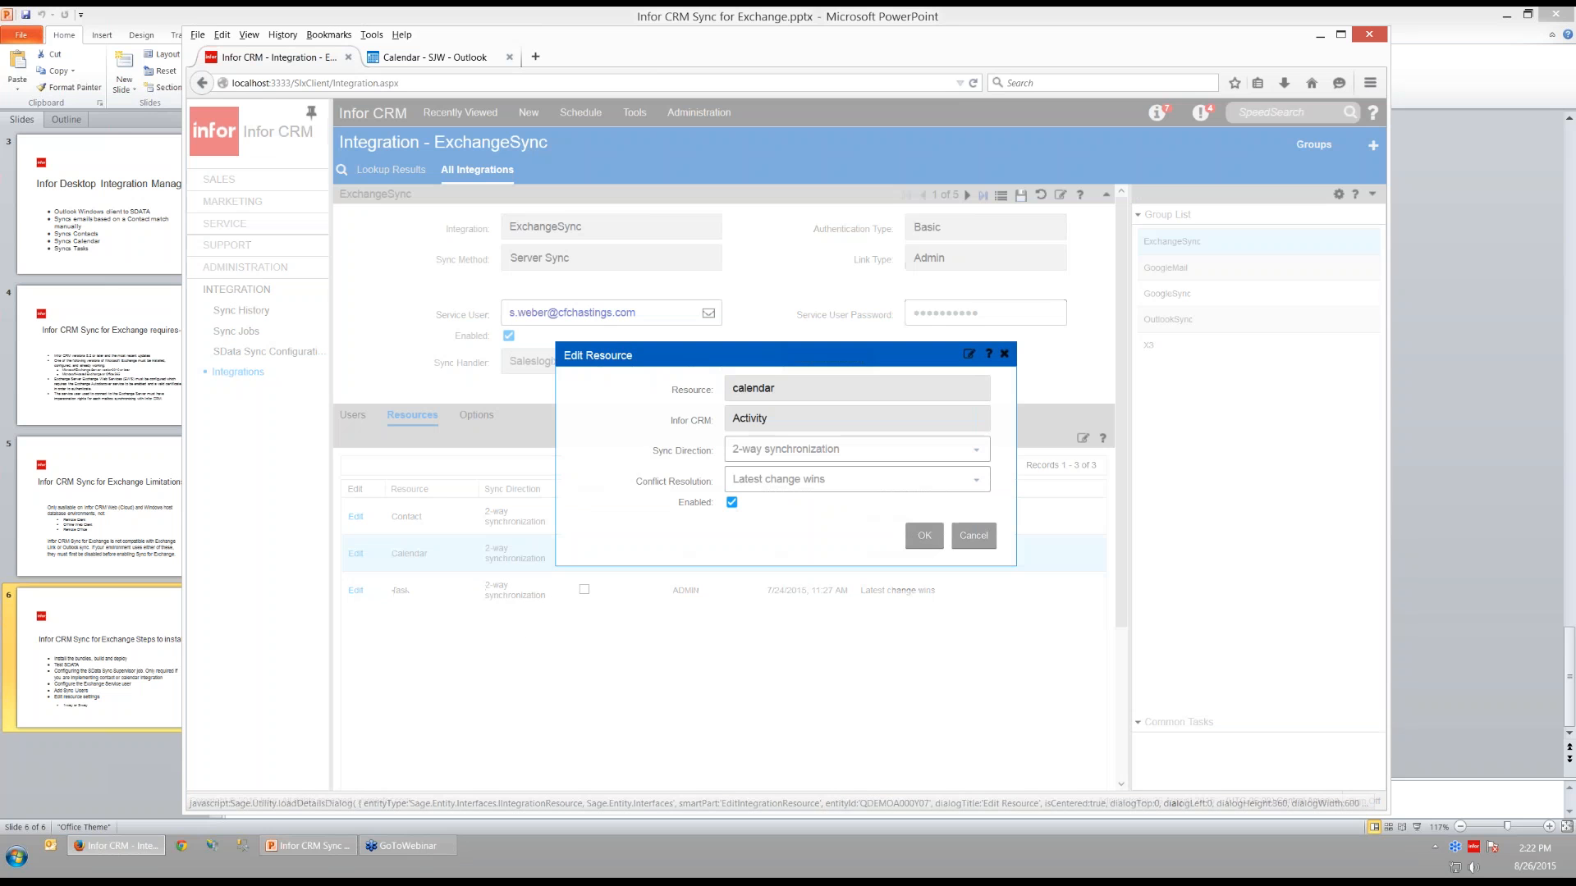
pyautogui.click(977, 449)
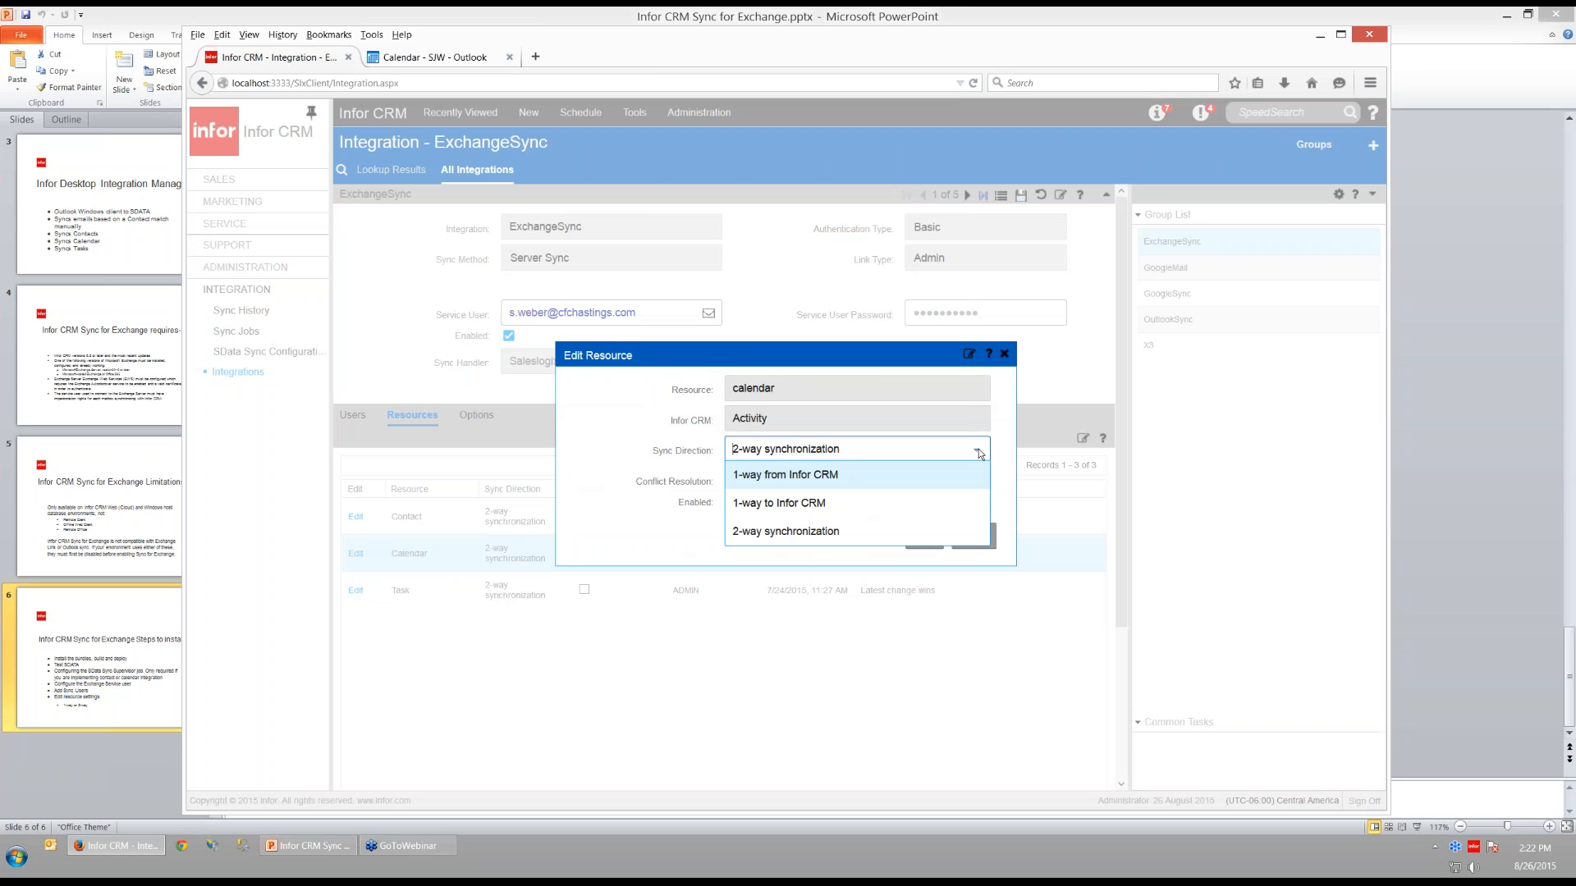
pyautogui.click(978, 451)
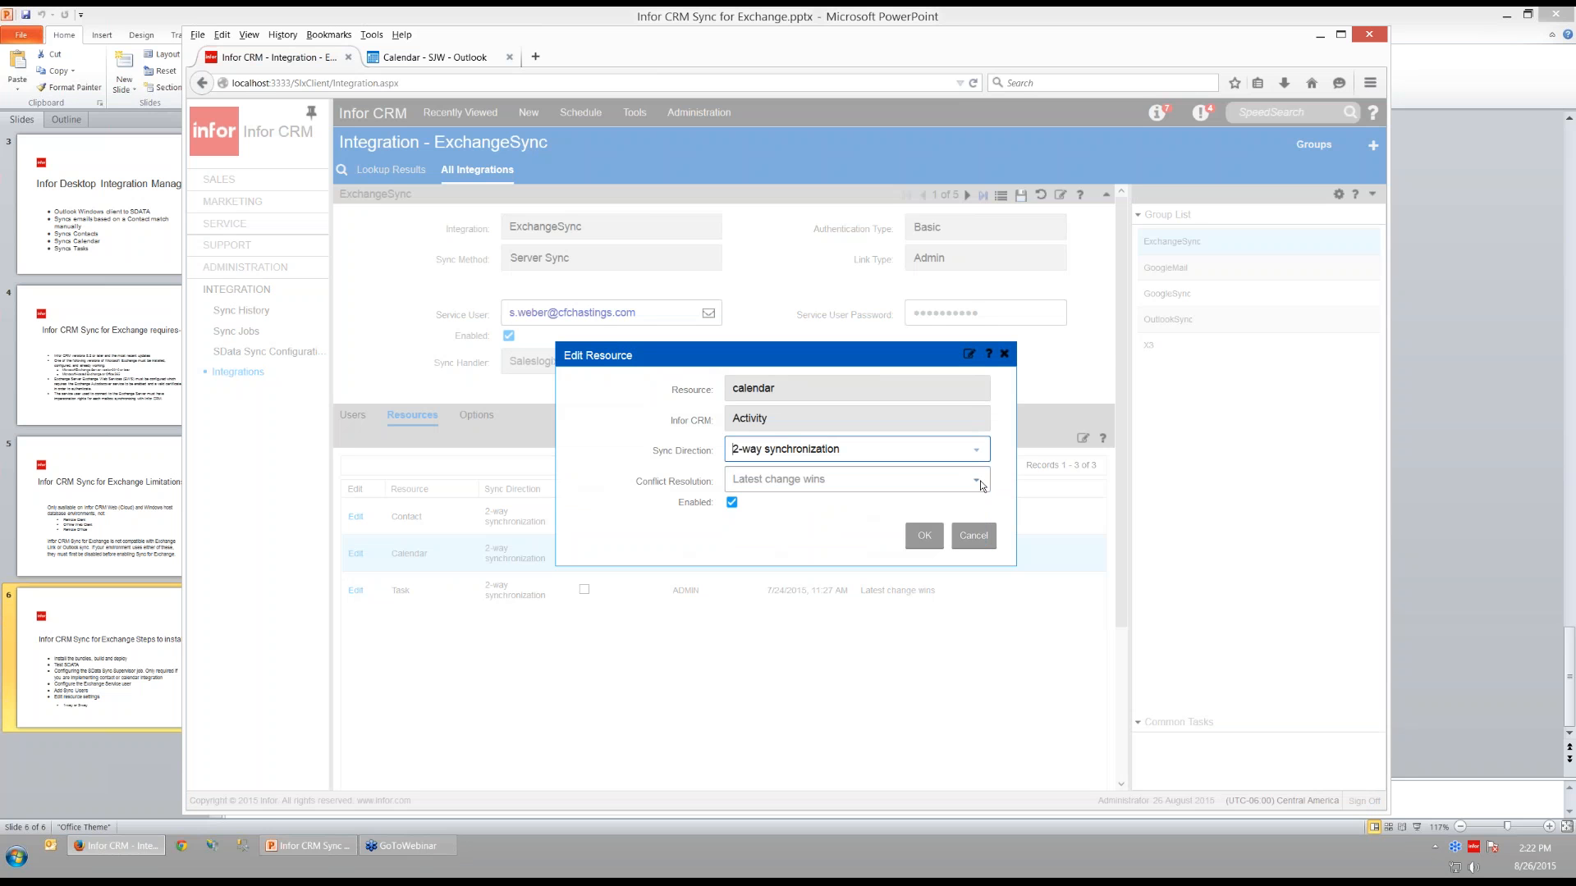
pyautogui.click(980, 481)
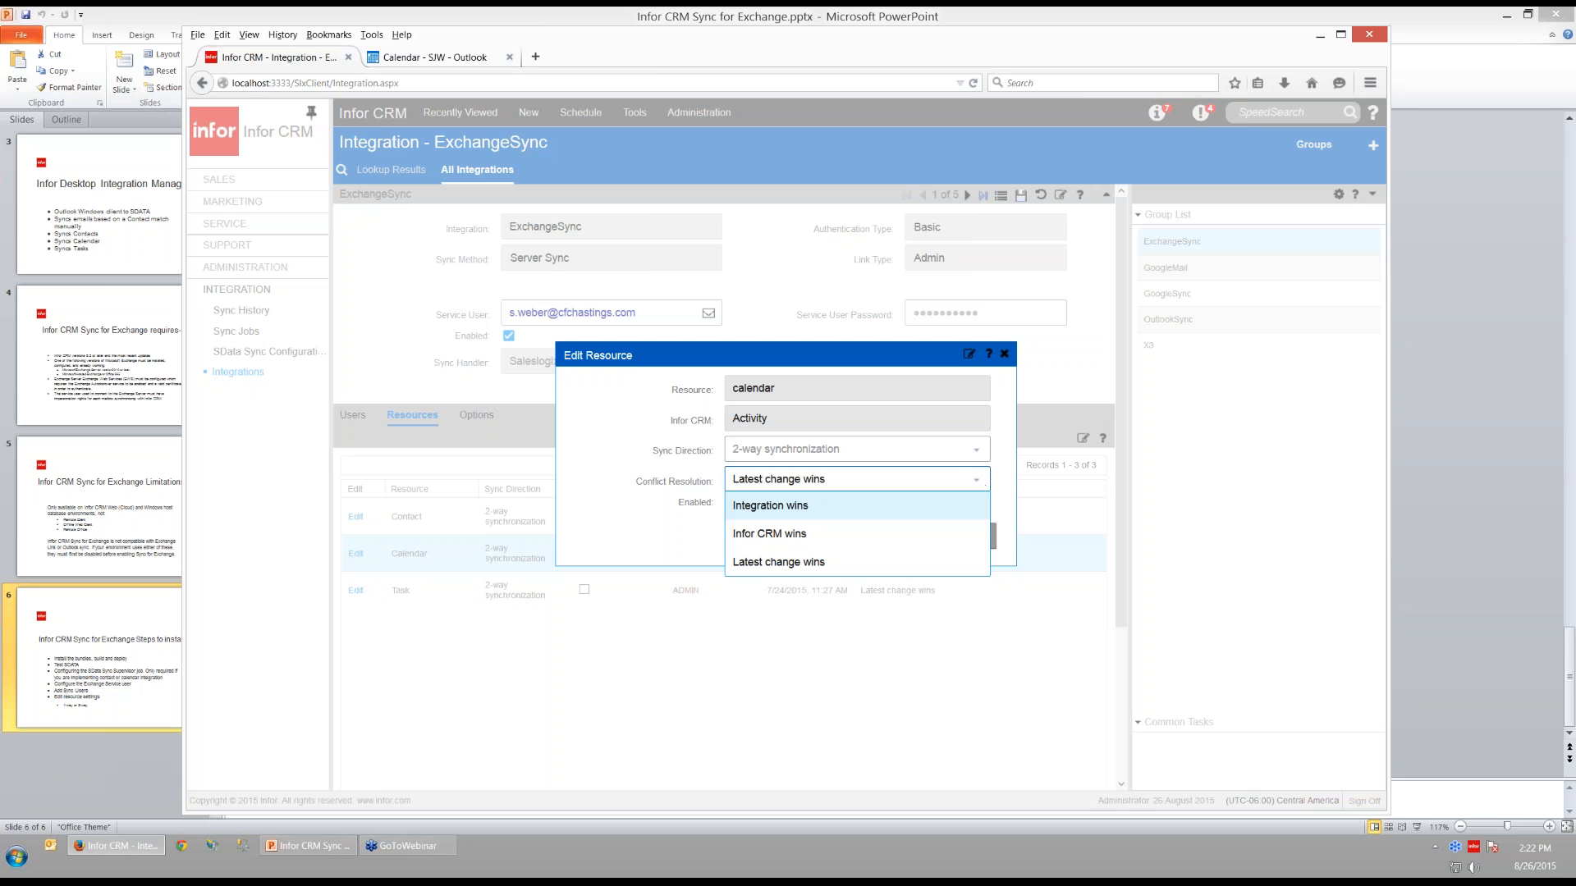
pyautogui.click(821, 564)
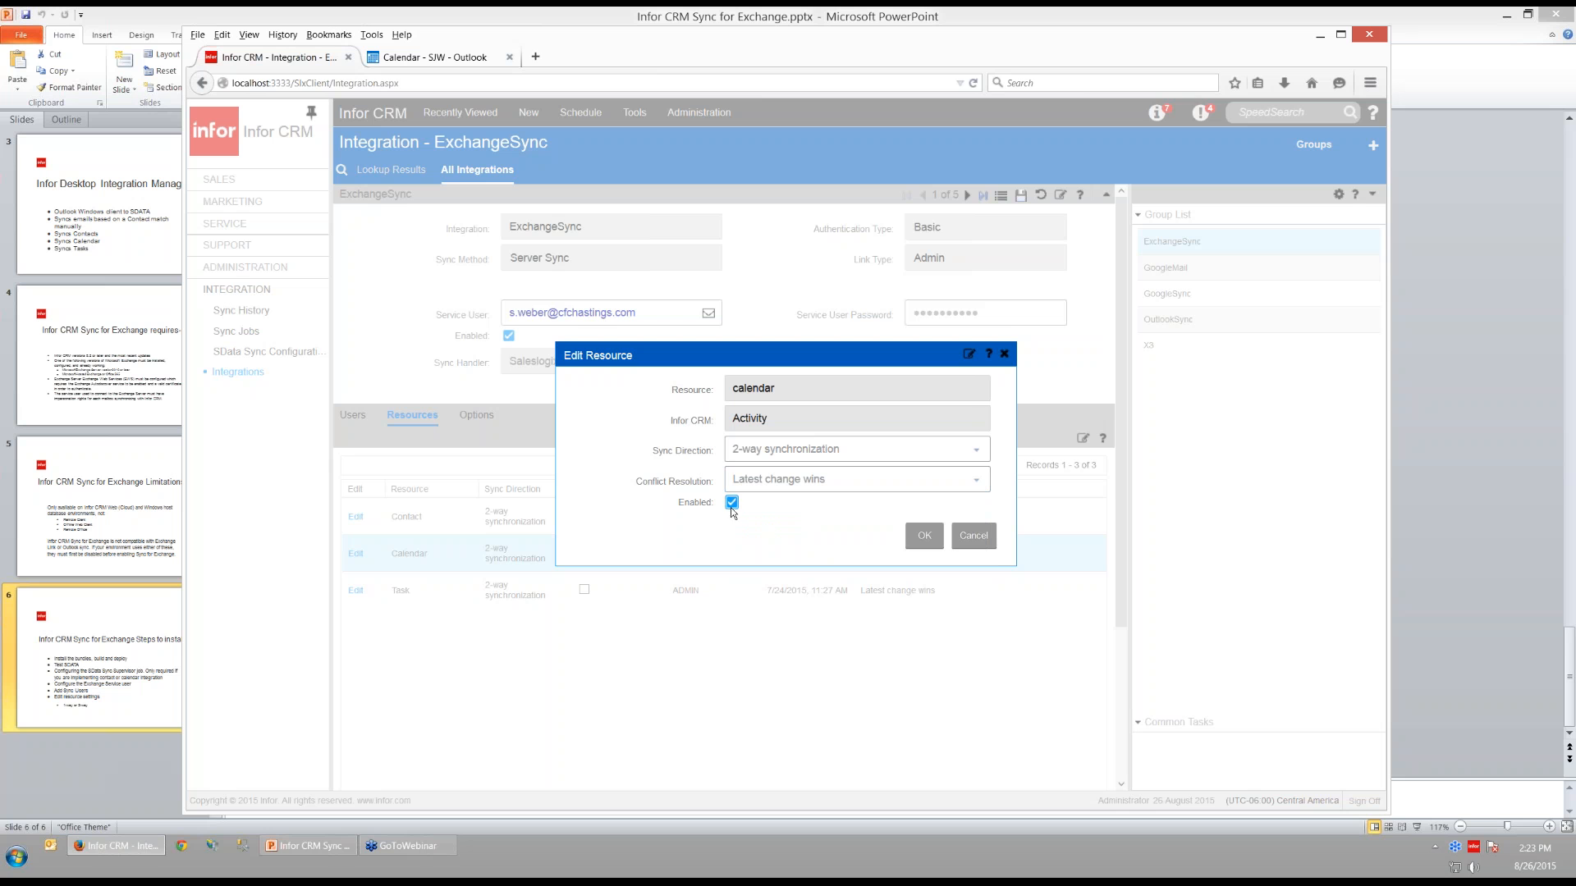
pyautogui.click(965, 539)
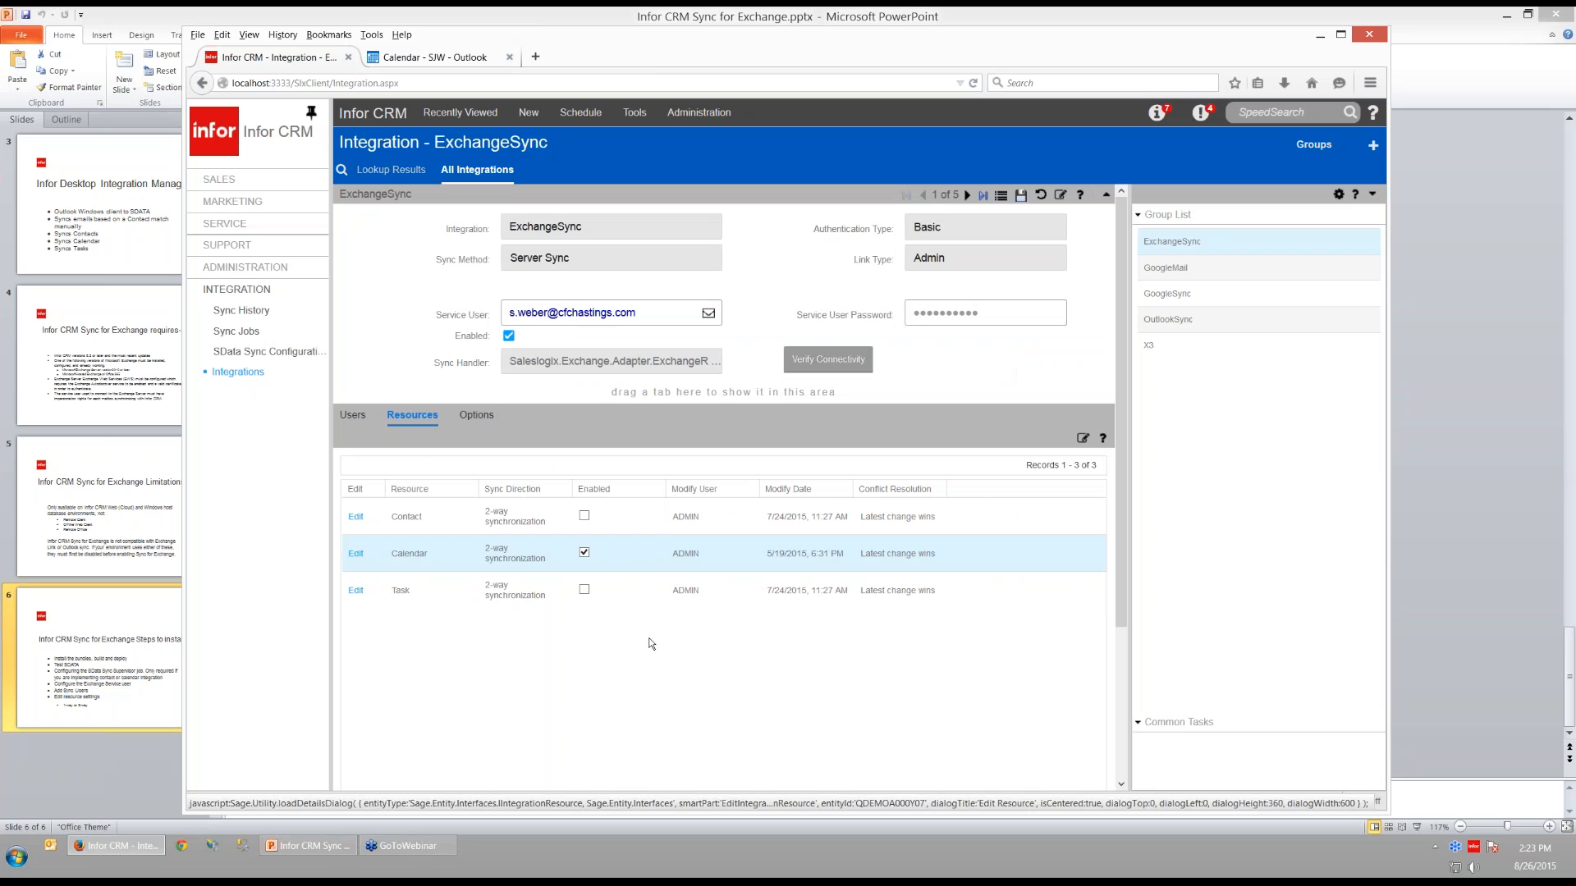
# Add the remote EMEA user to the ExchangeSync users and return to the integration's resources.
pyautogui.click(352, 416)
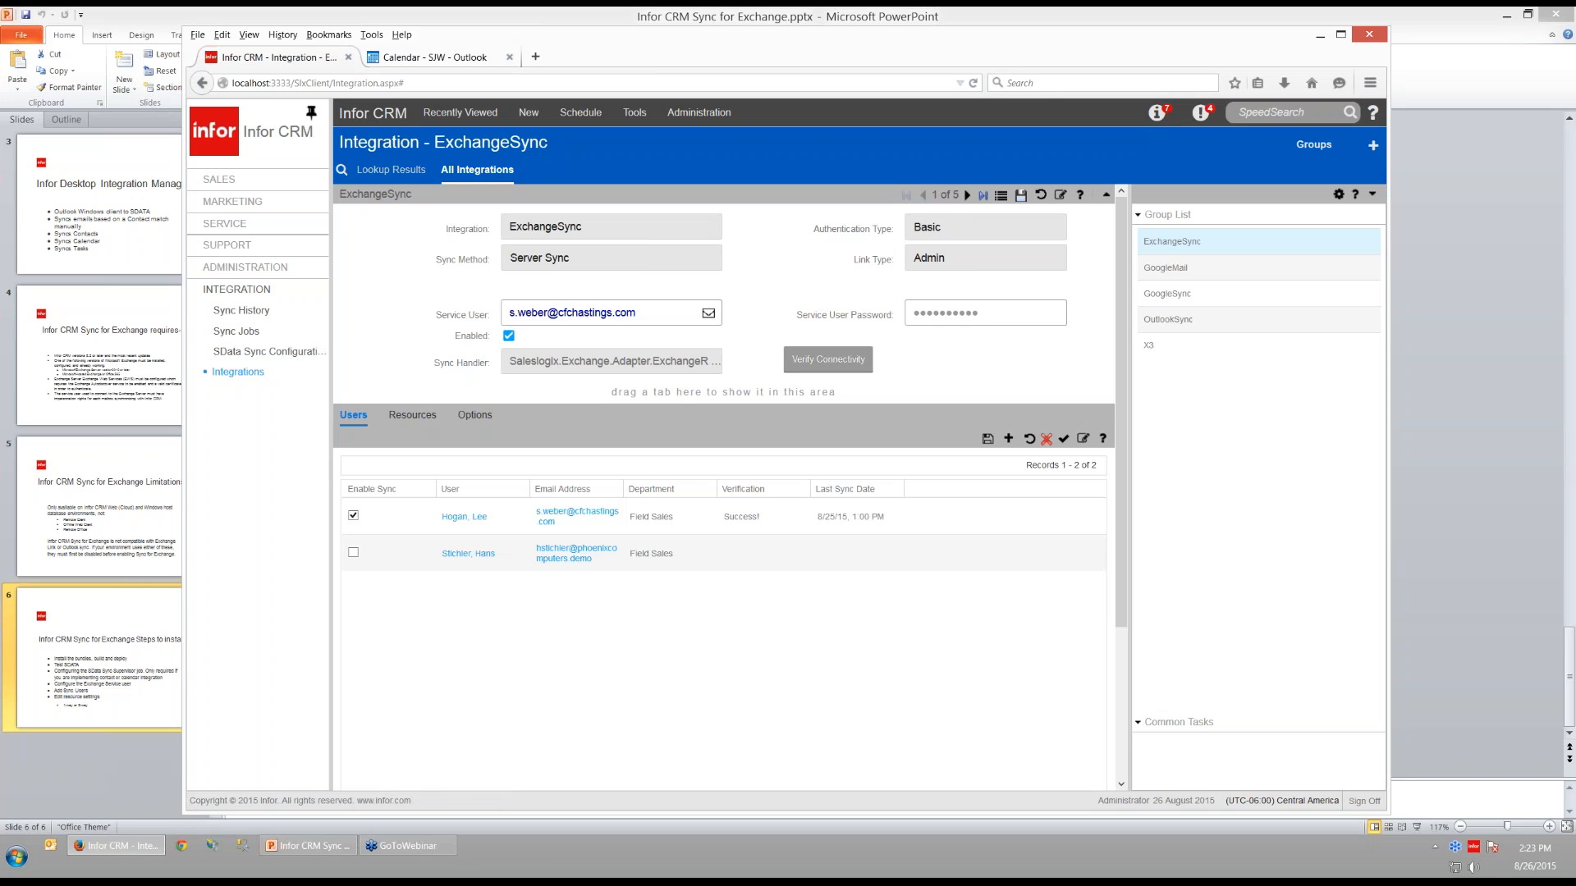
pyautogui.click(1008, 439)
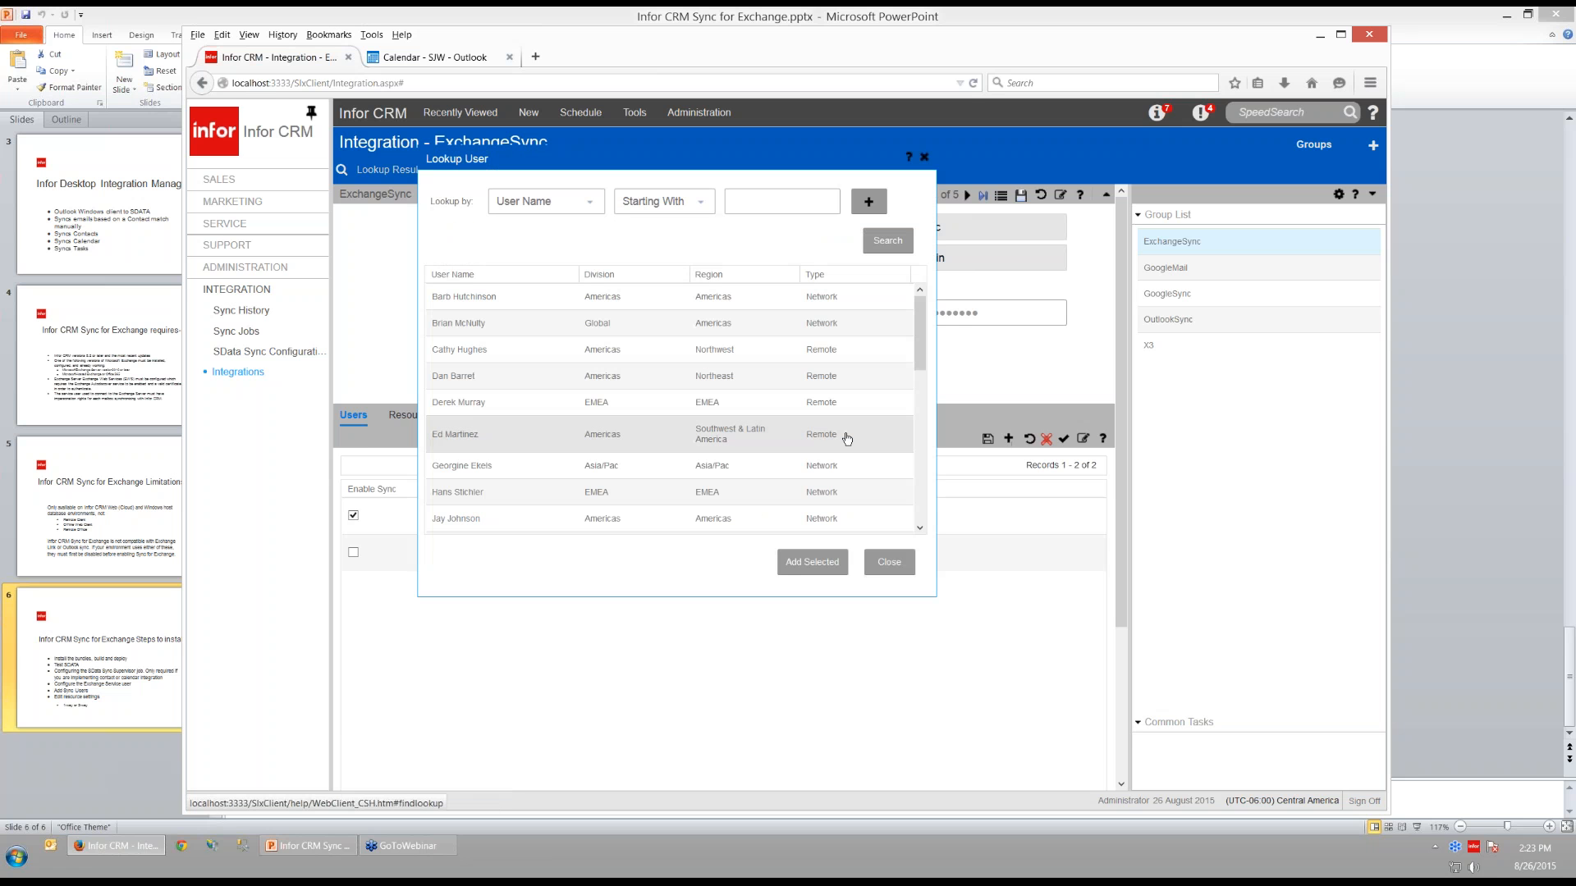
pyautogui.click(770, 412)
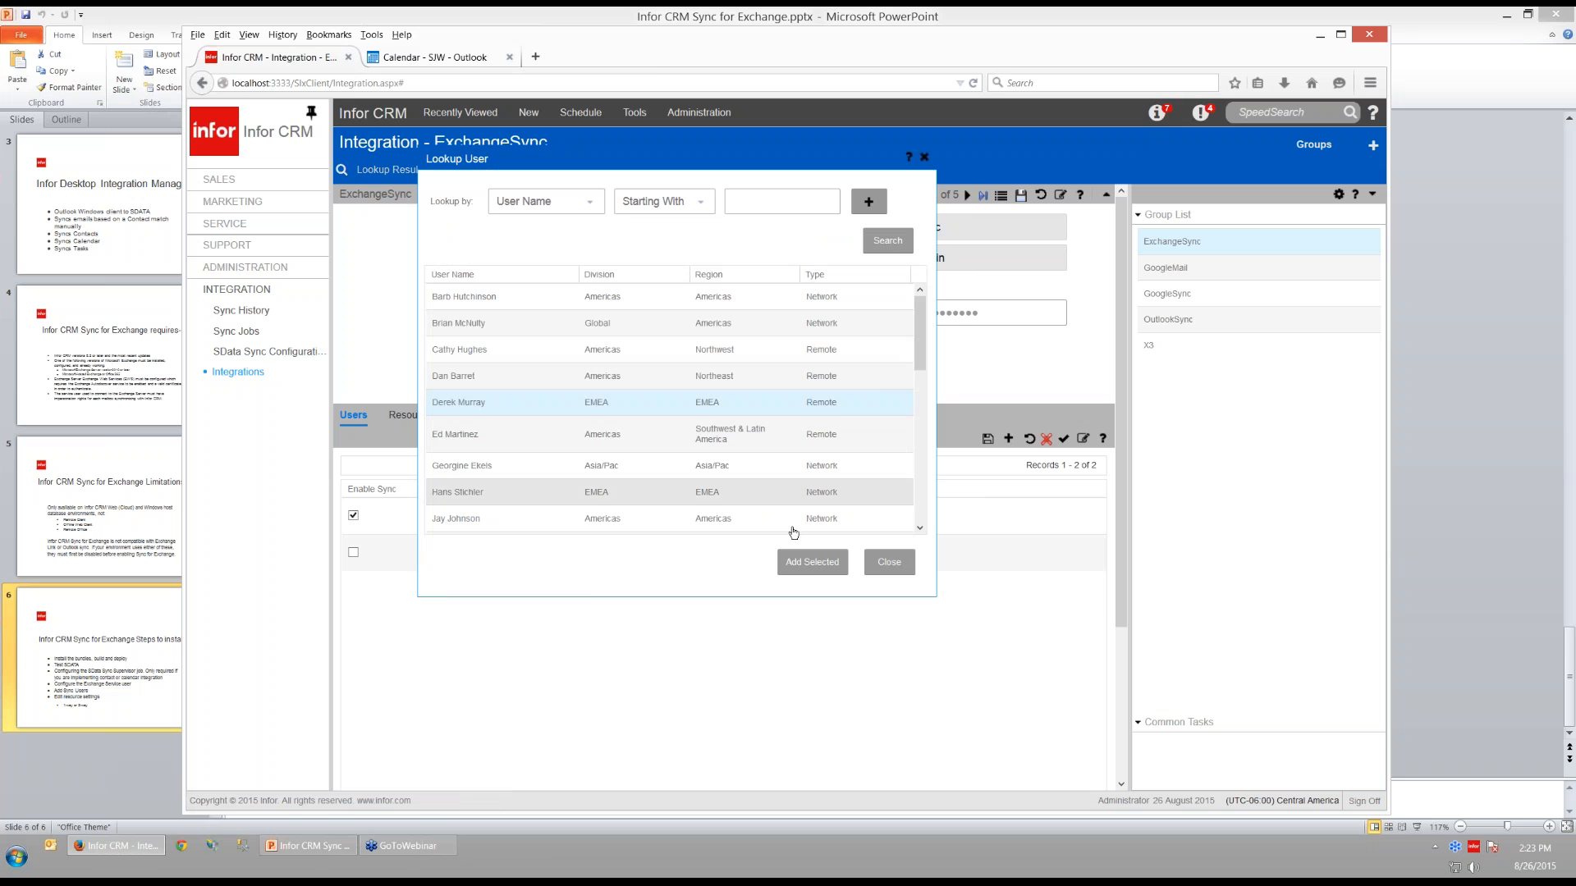
pyautogui.click(831, 565)
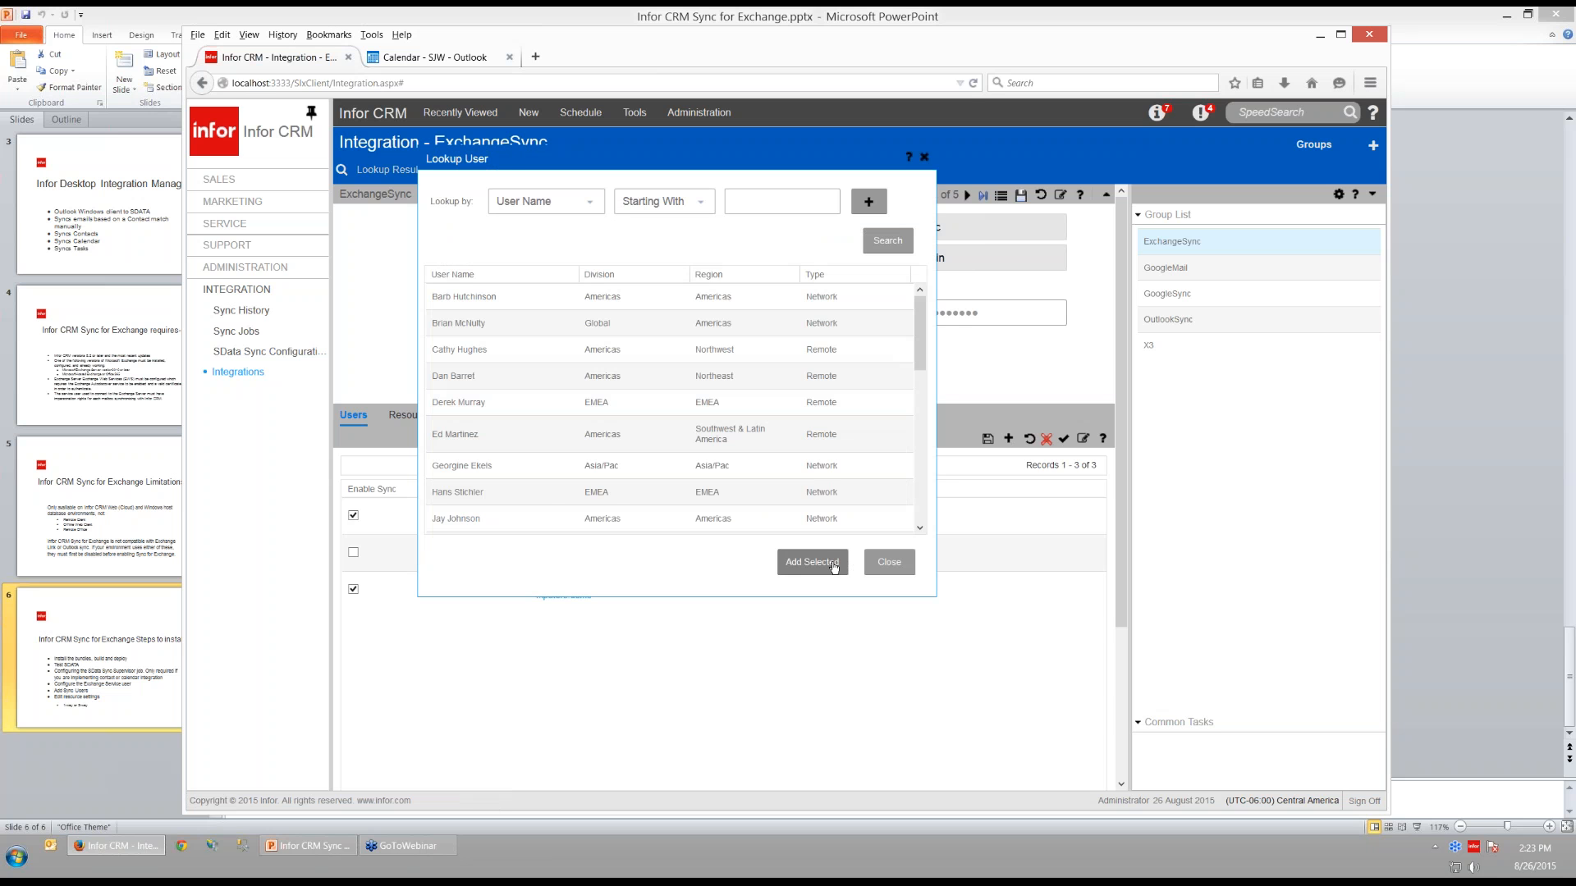
pyautogui.click(876, 571)
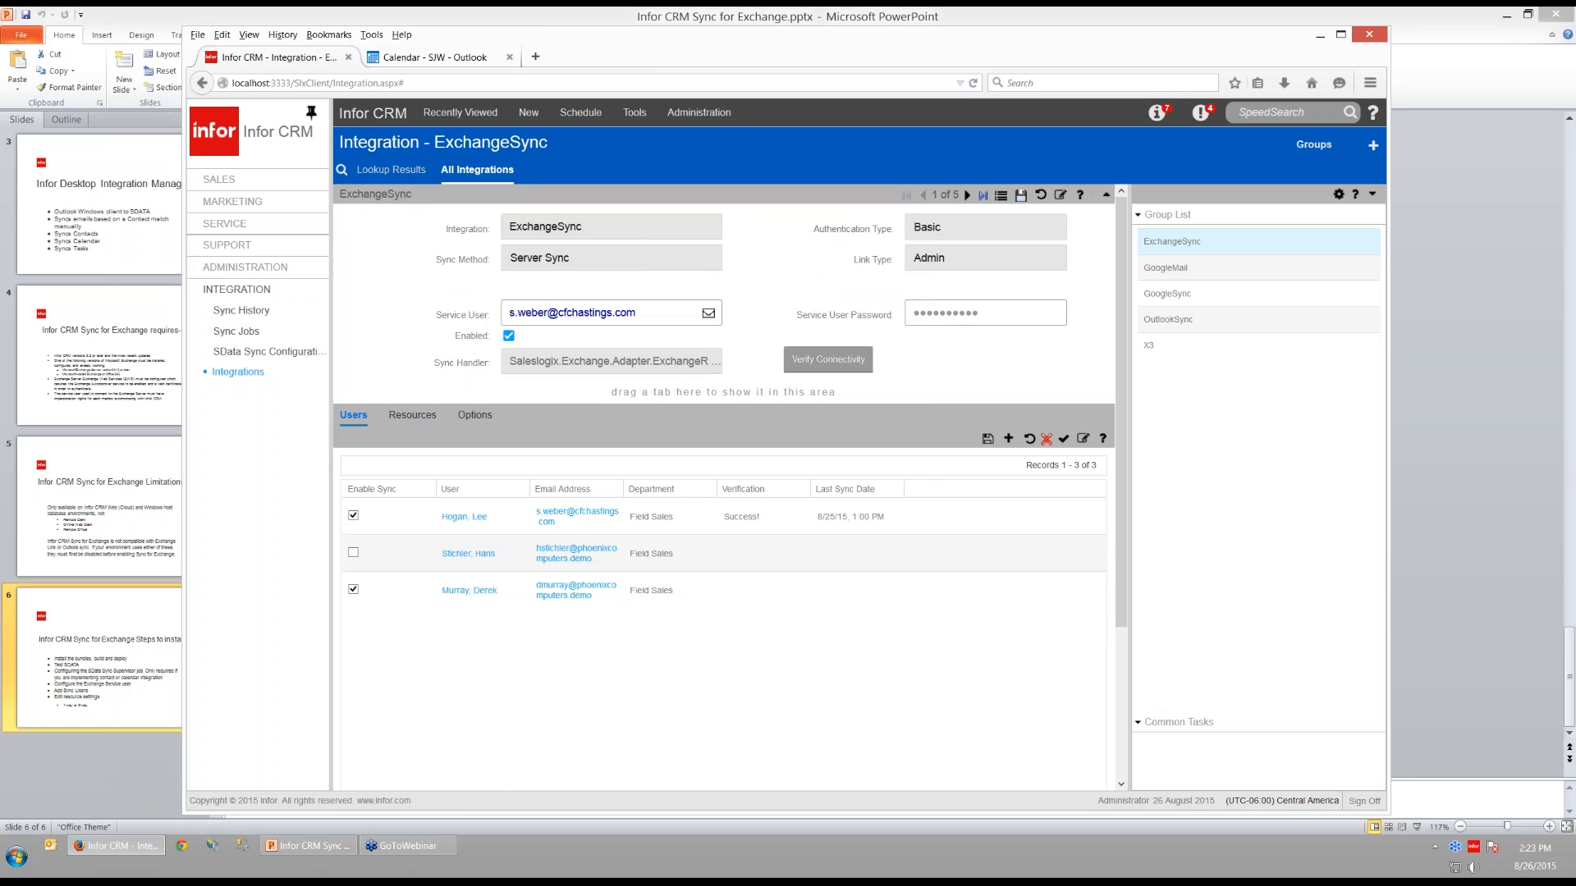
pyautogui.click(428, 427)
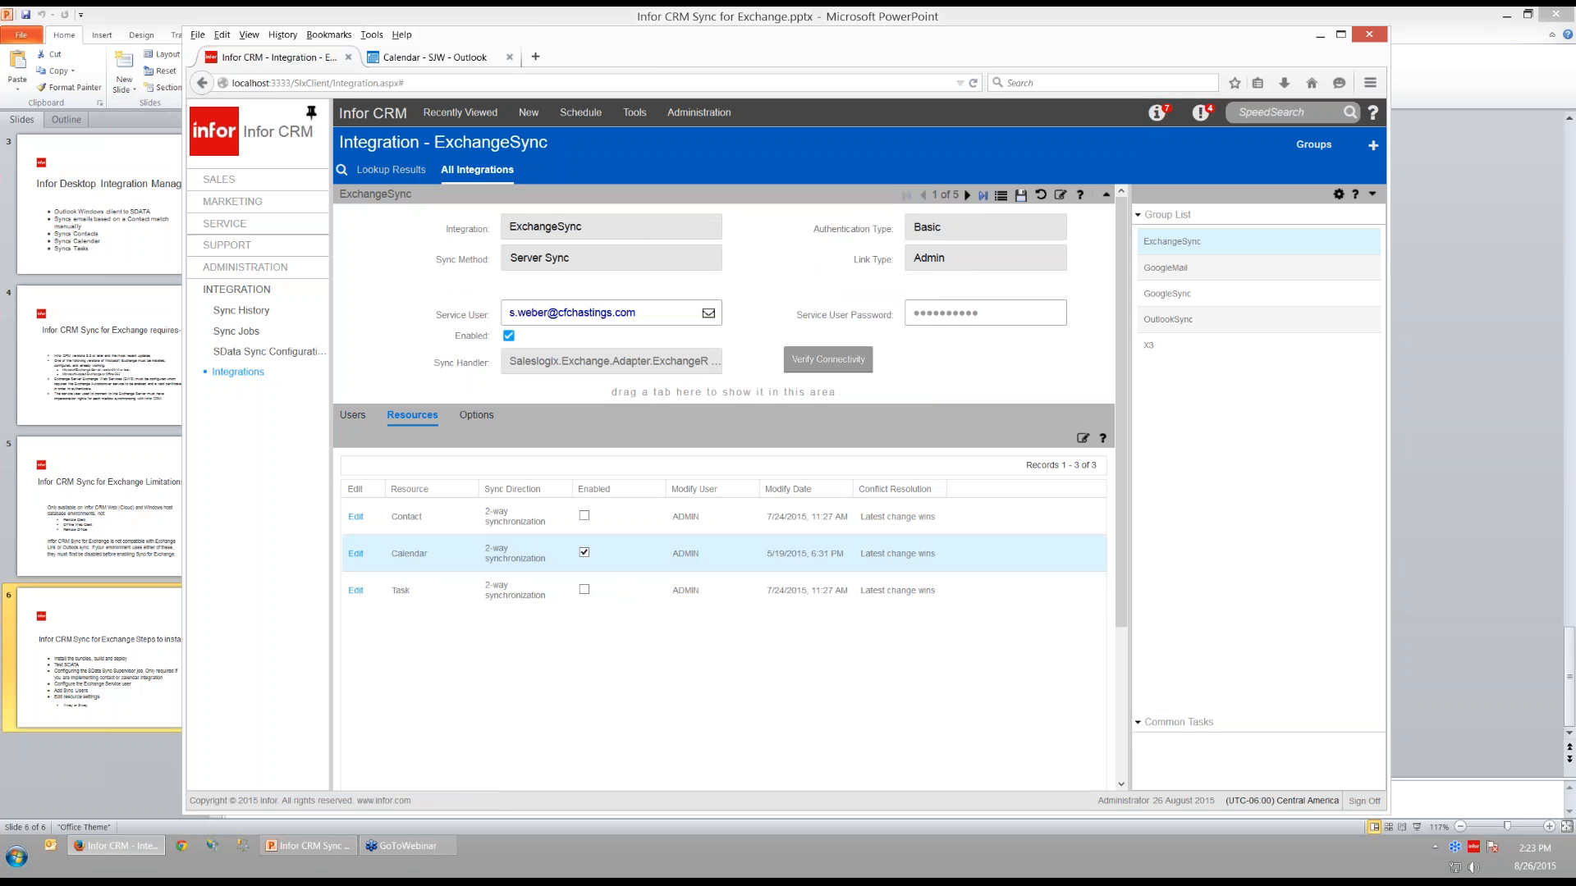
# Open the Job Manager and review its job executions, definitions and schedules.
pyautogui.click(246, 268)
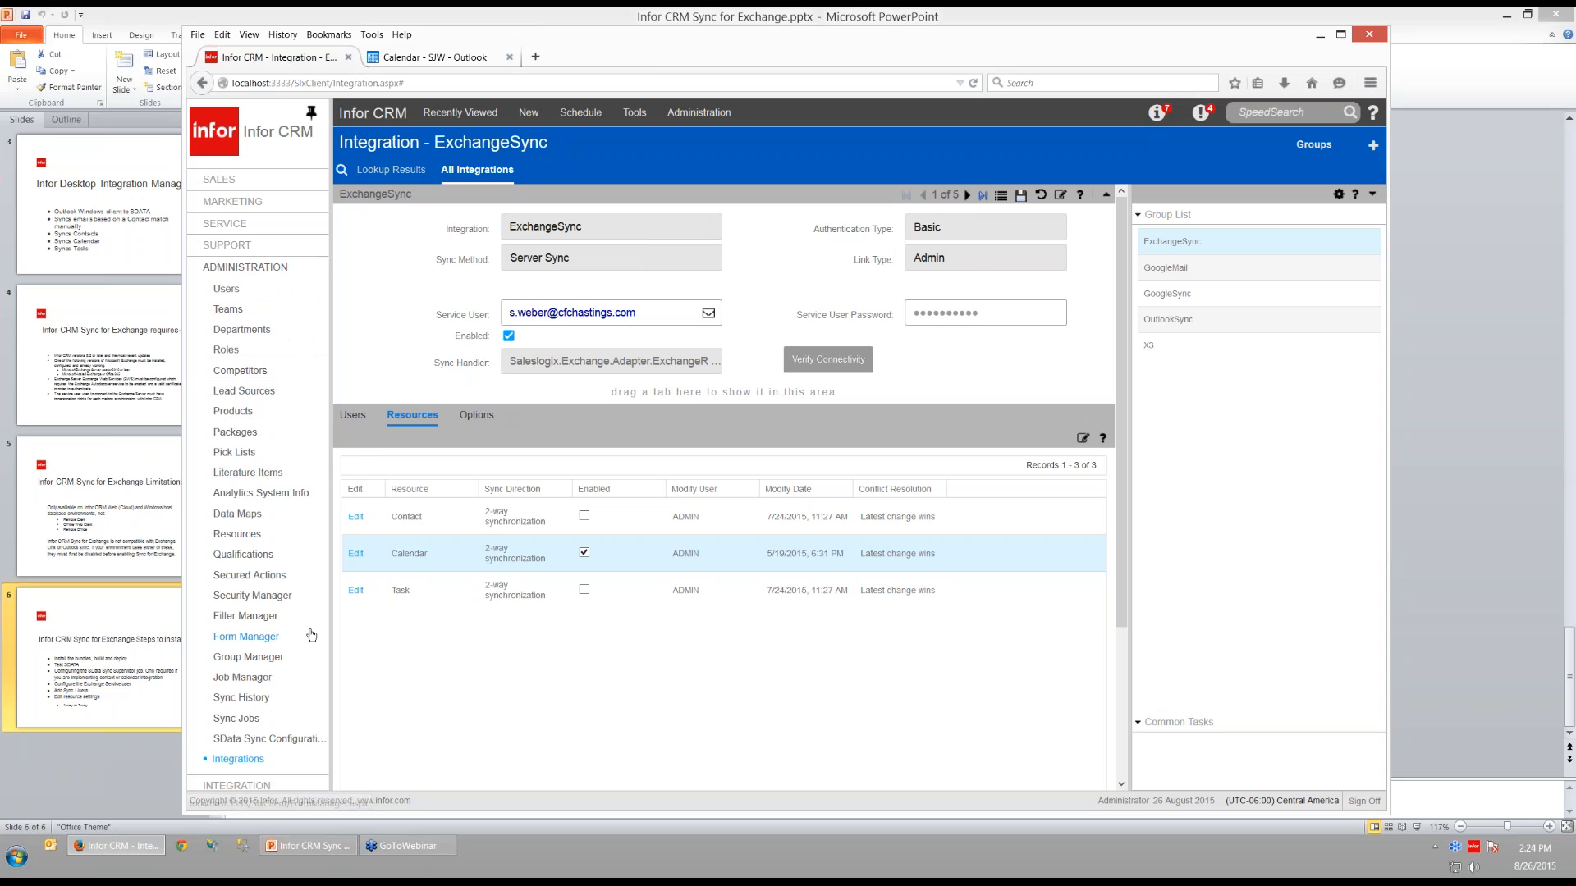
pyautogui.click(256, 721)
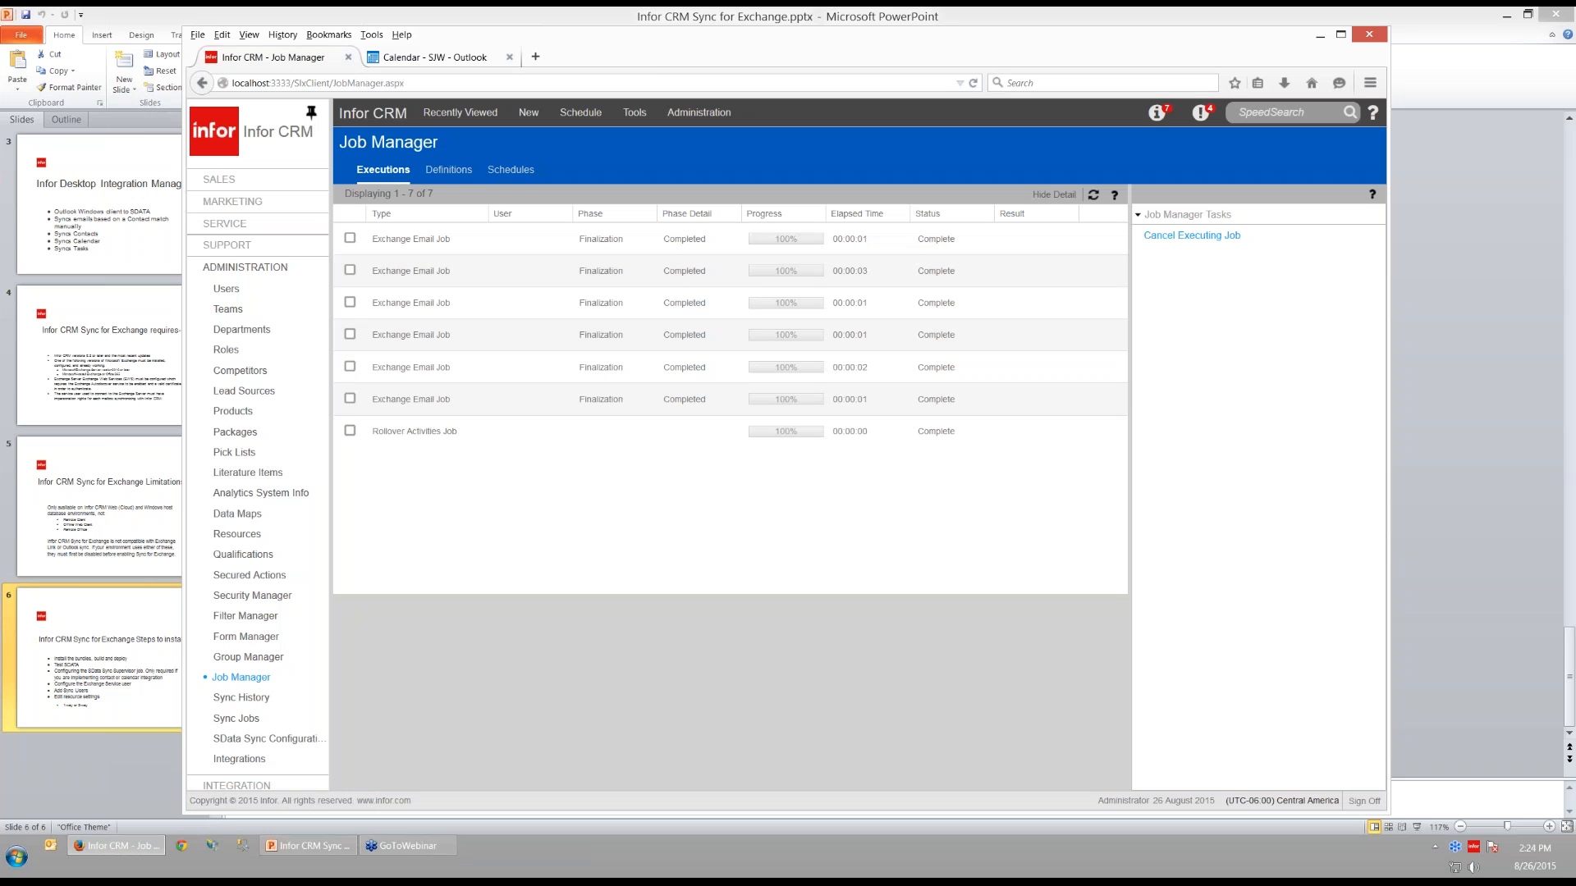
pyautogui.click(448, 169)
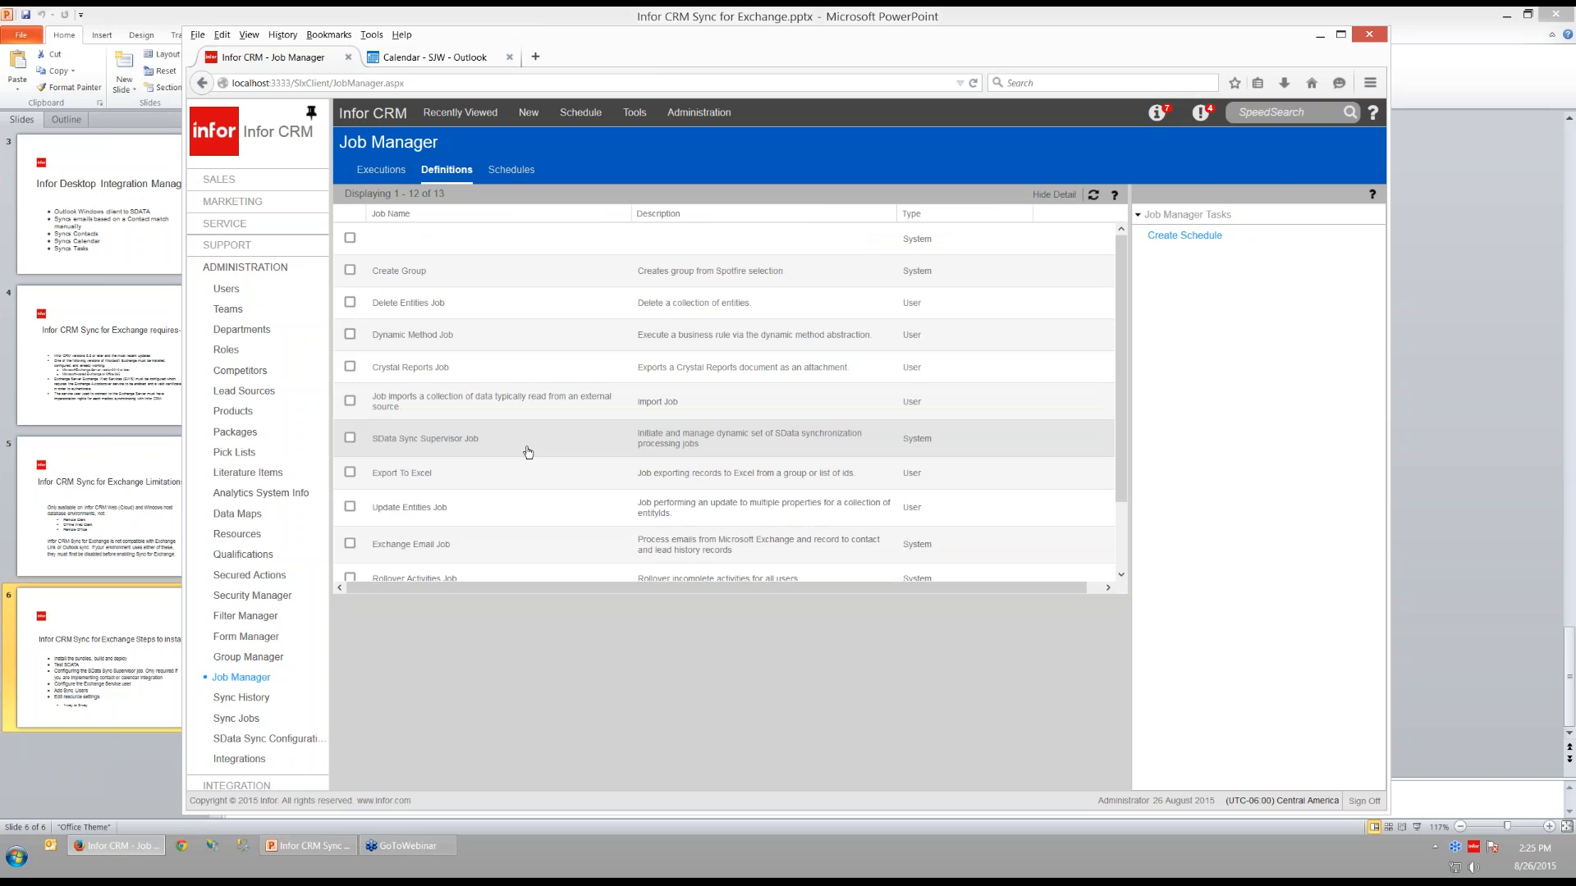
pyautogui.click(516, 172)
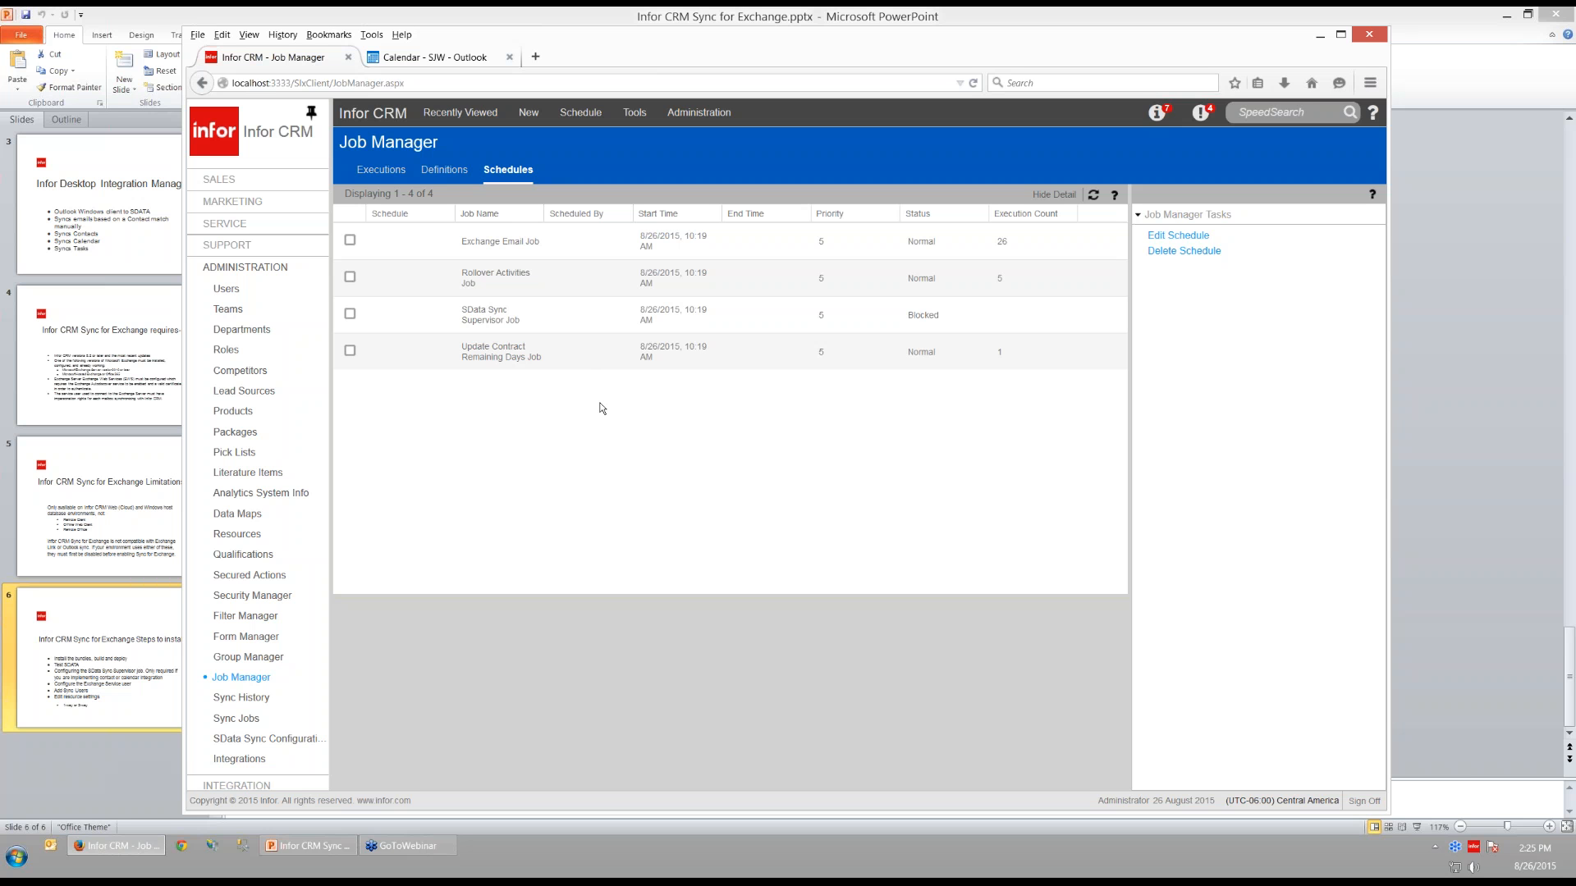
# Try to edit the schedule with both the SData Sync Supervisor Job and the Exchange Email Job selected.
pyautogui.click(555, 324)
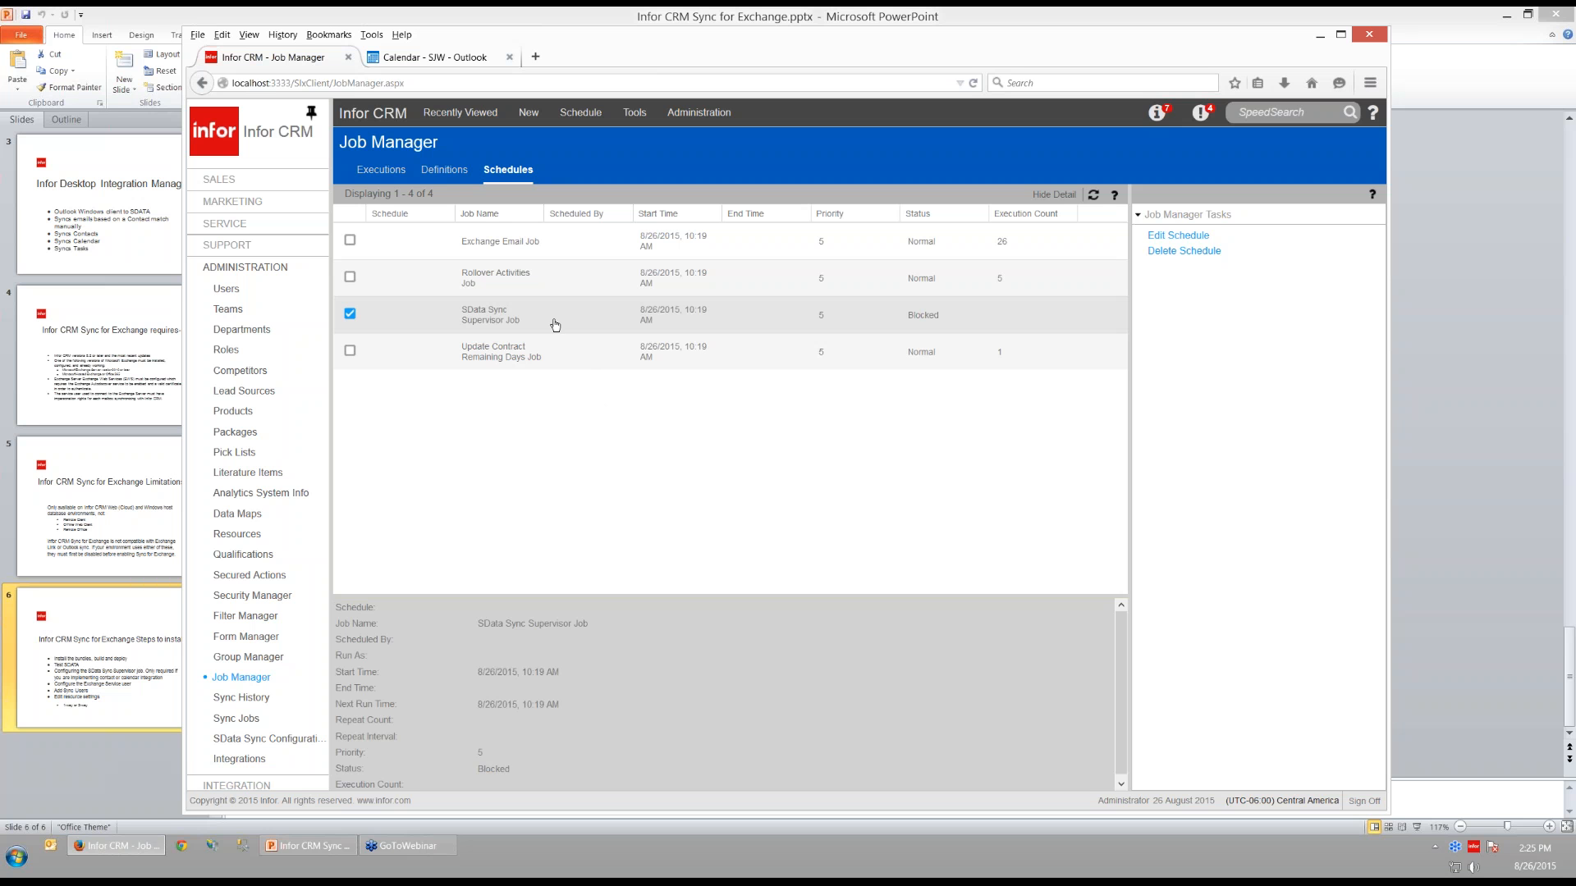
pyautogui.click(538, 244)
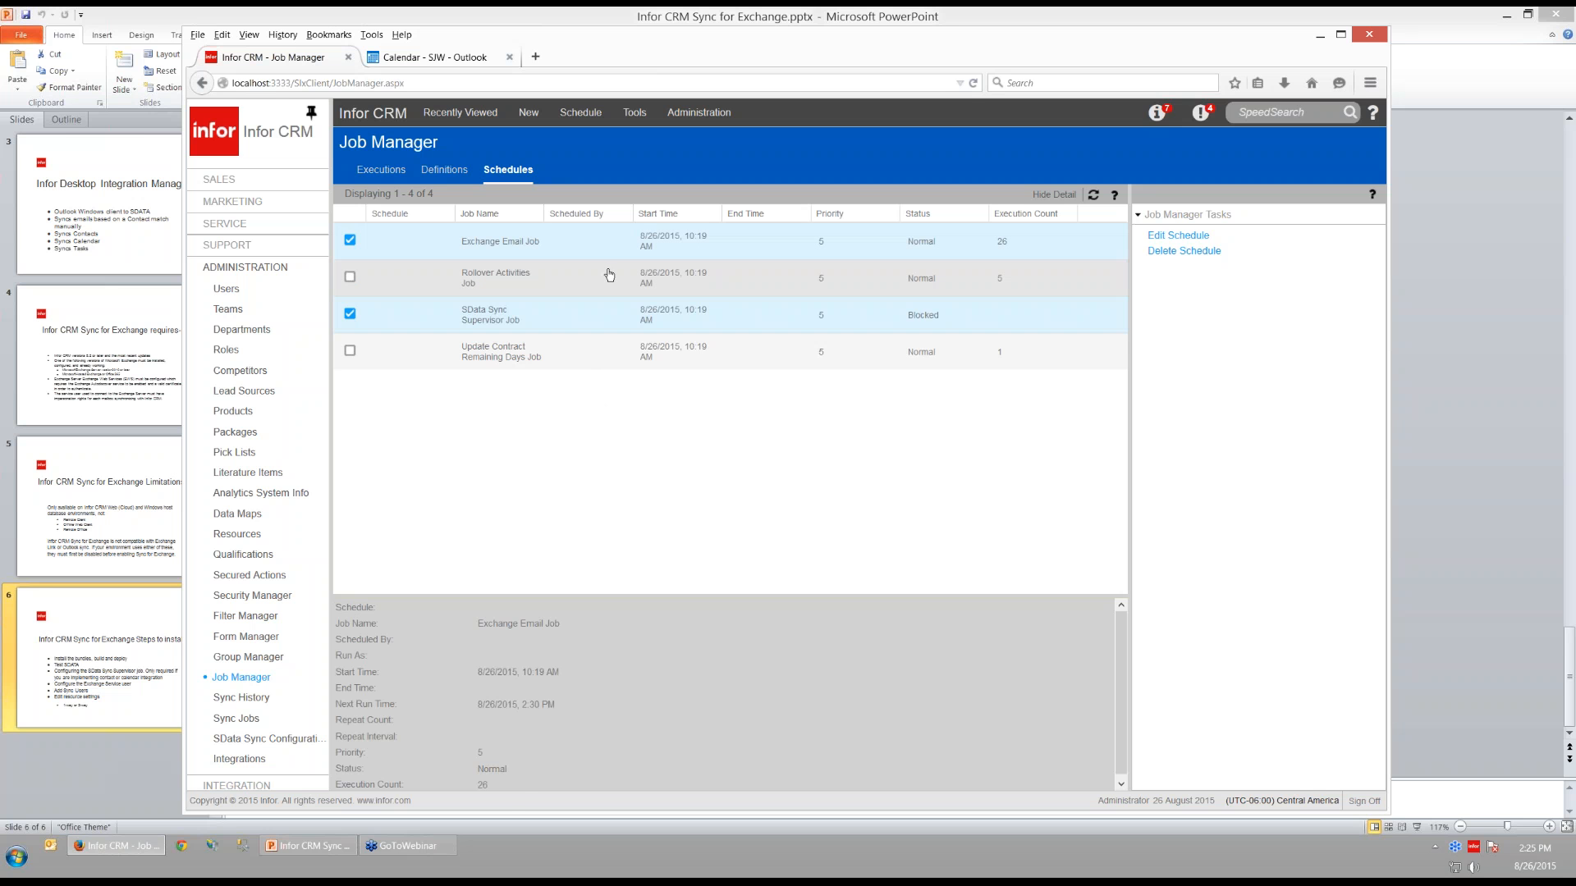
pyautogui.click(1177, 235)
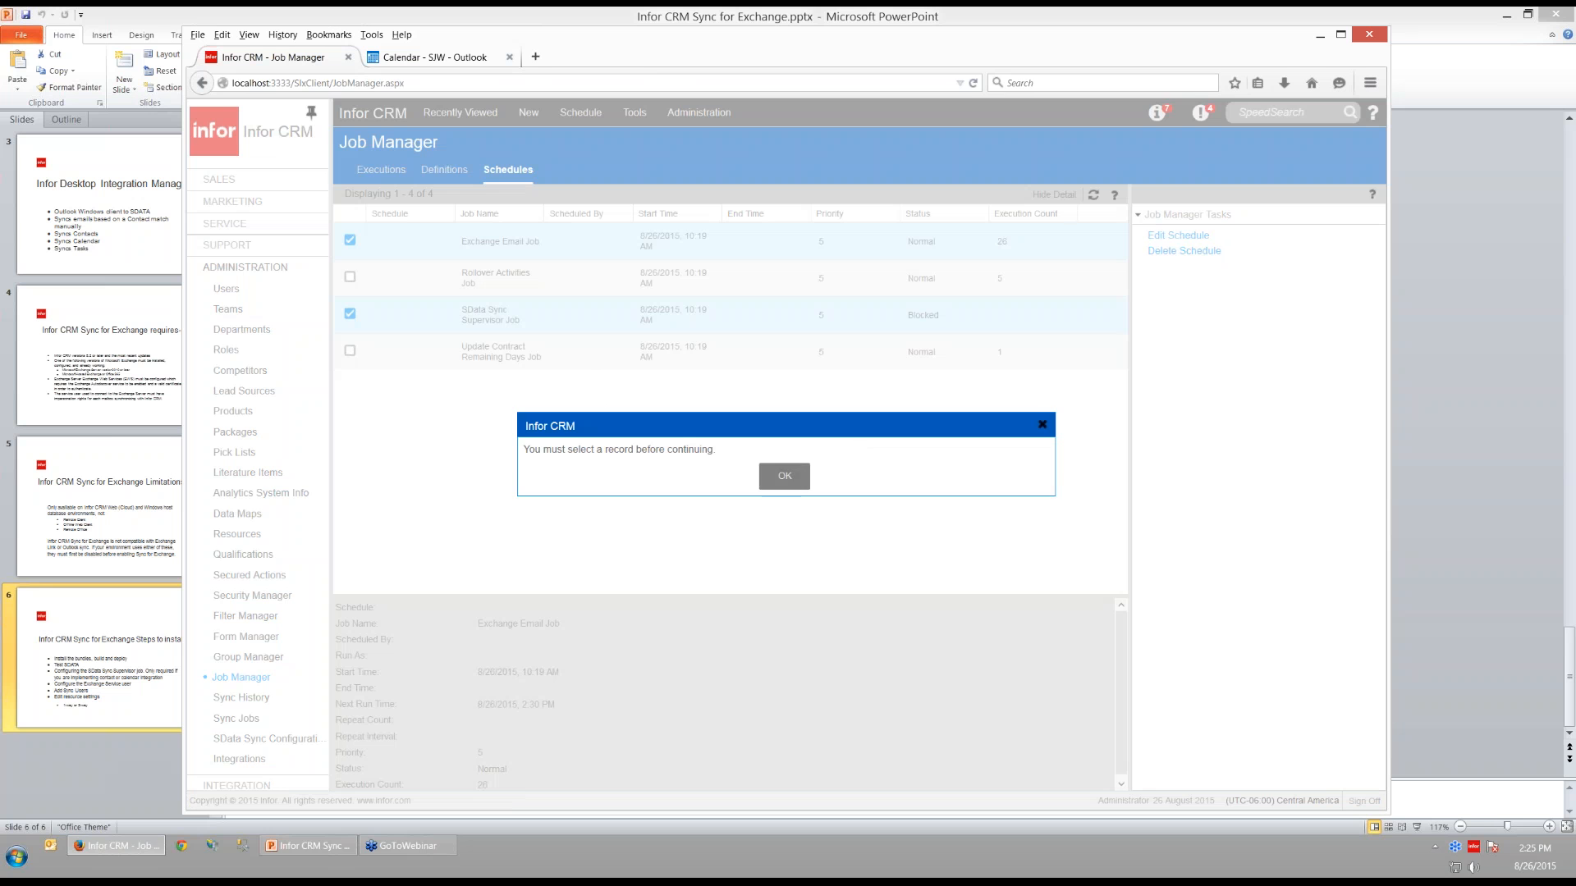
pyautogui.click(768, 473)
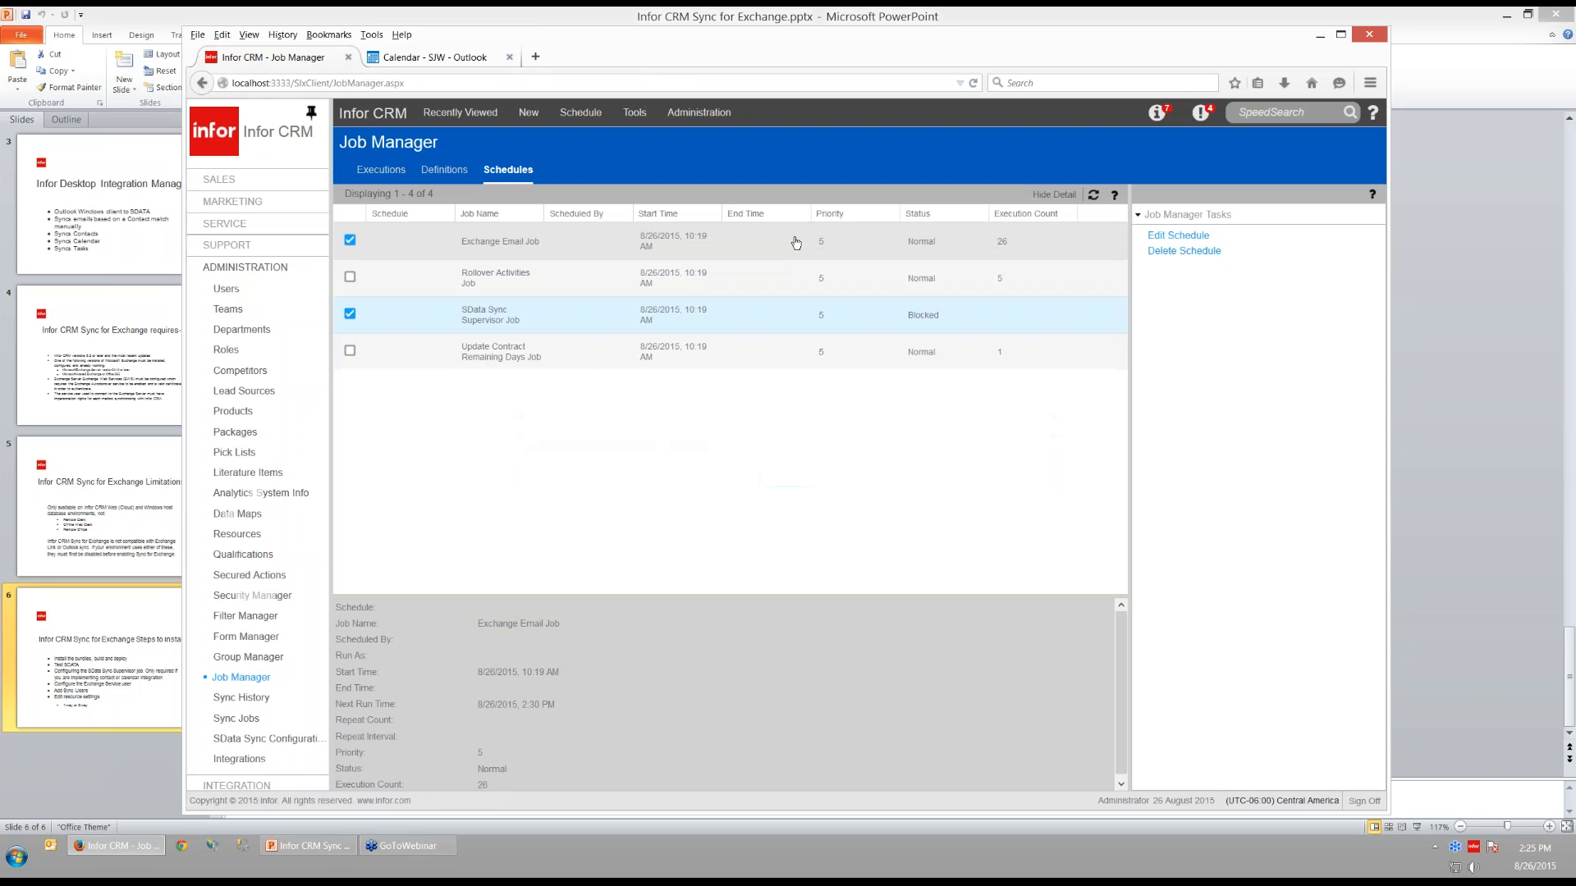
# With only the Exchange Email Job selected, open its schedule, try an interval of 1 minute and cancel the edit.
pyautogui.click(654, 355)
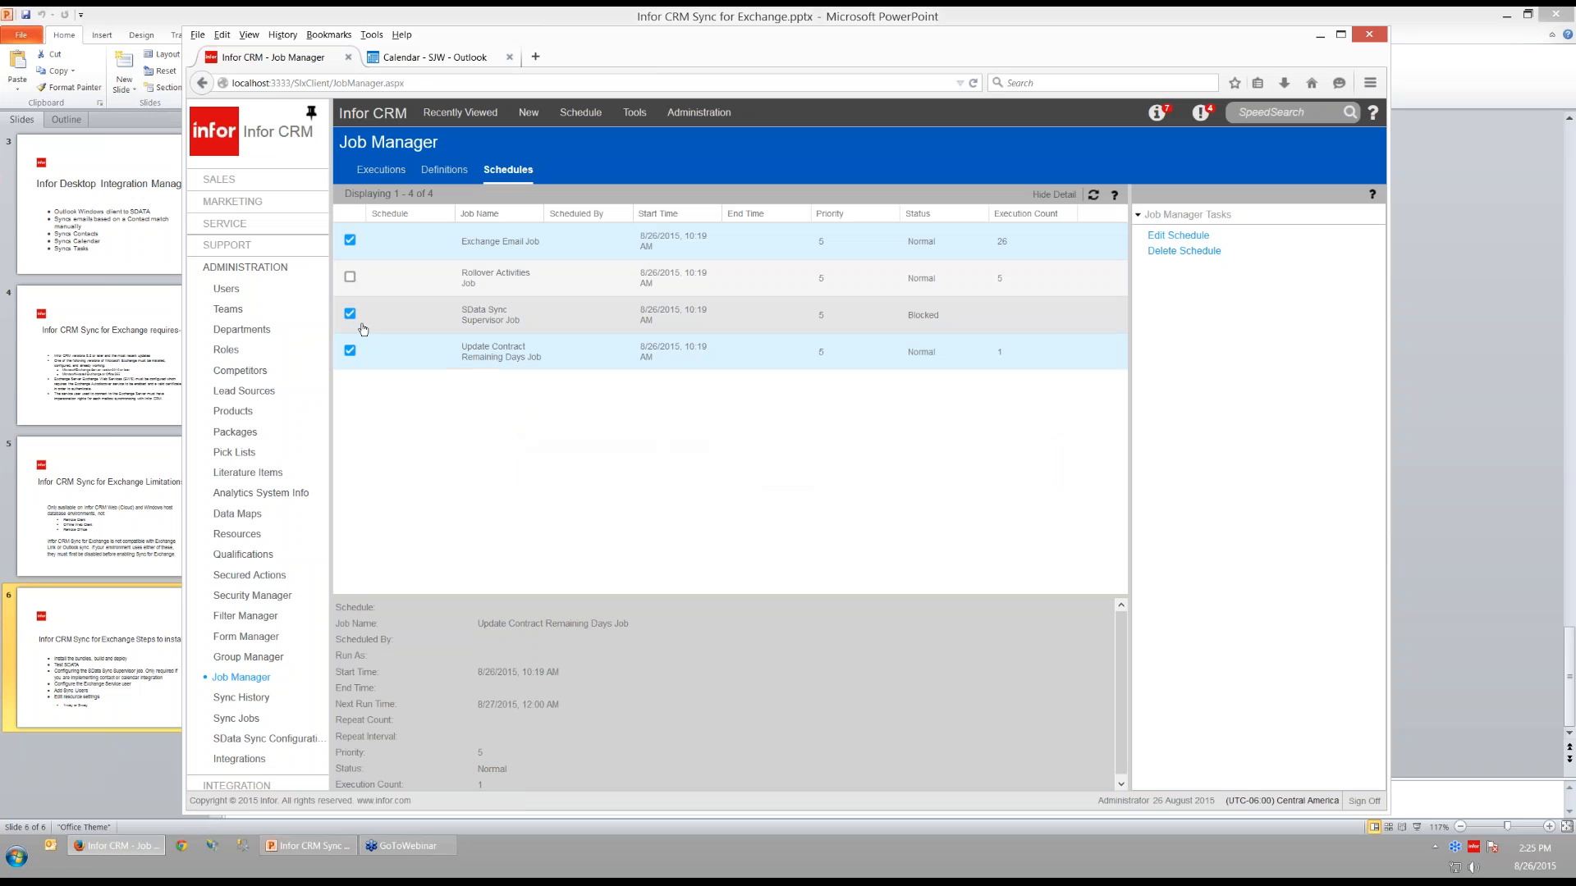
pyautogui.click(350, 352)
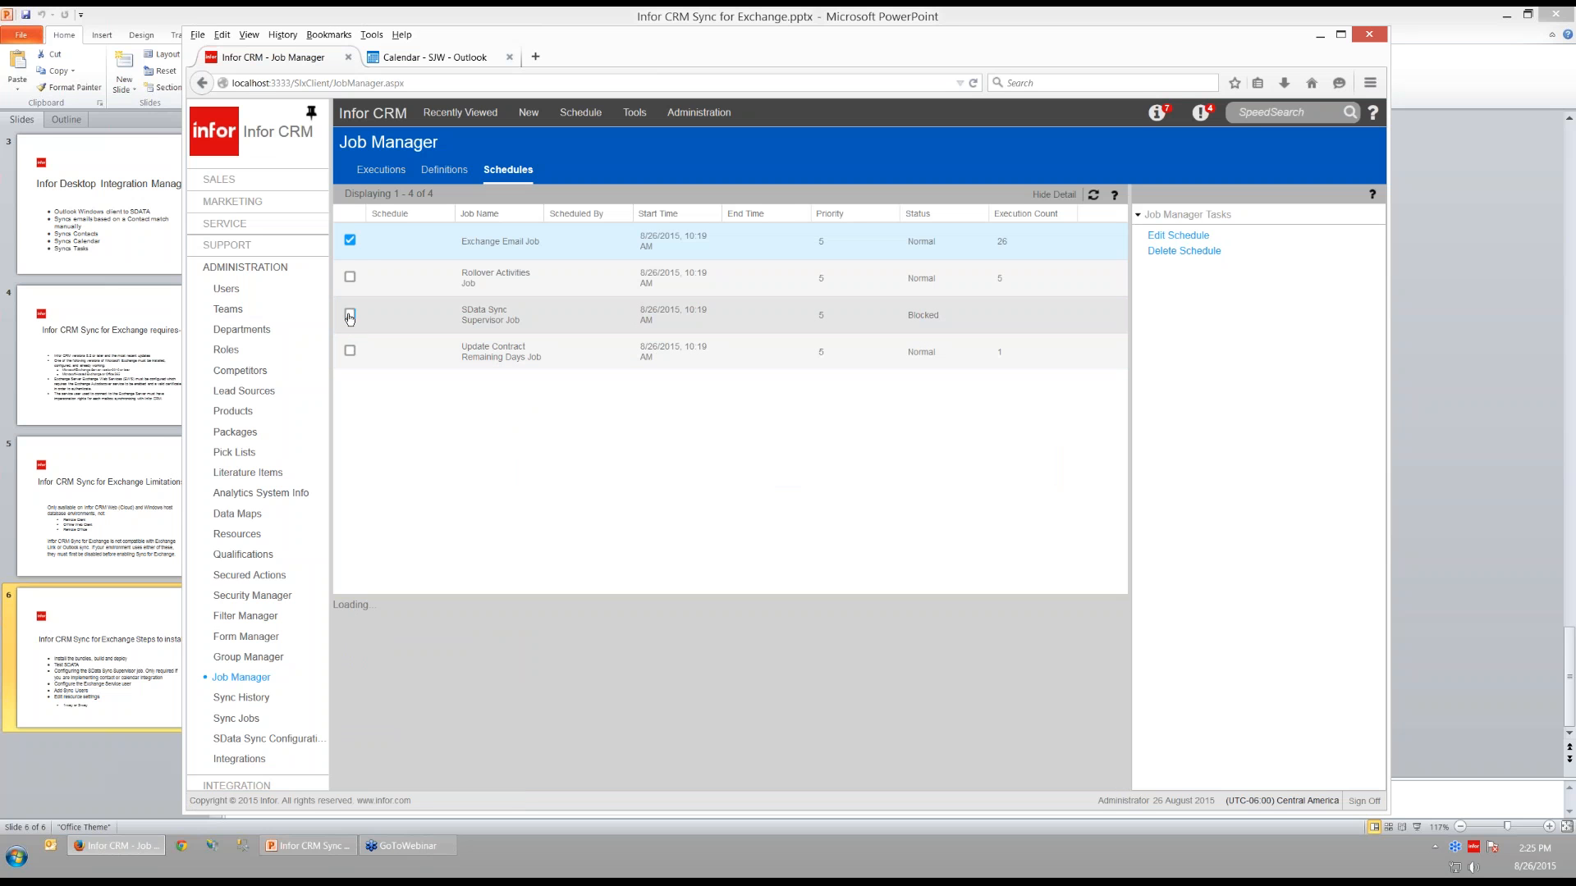
pyautogui.click(351, 315)
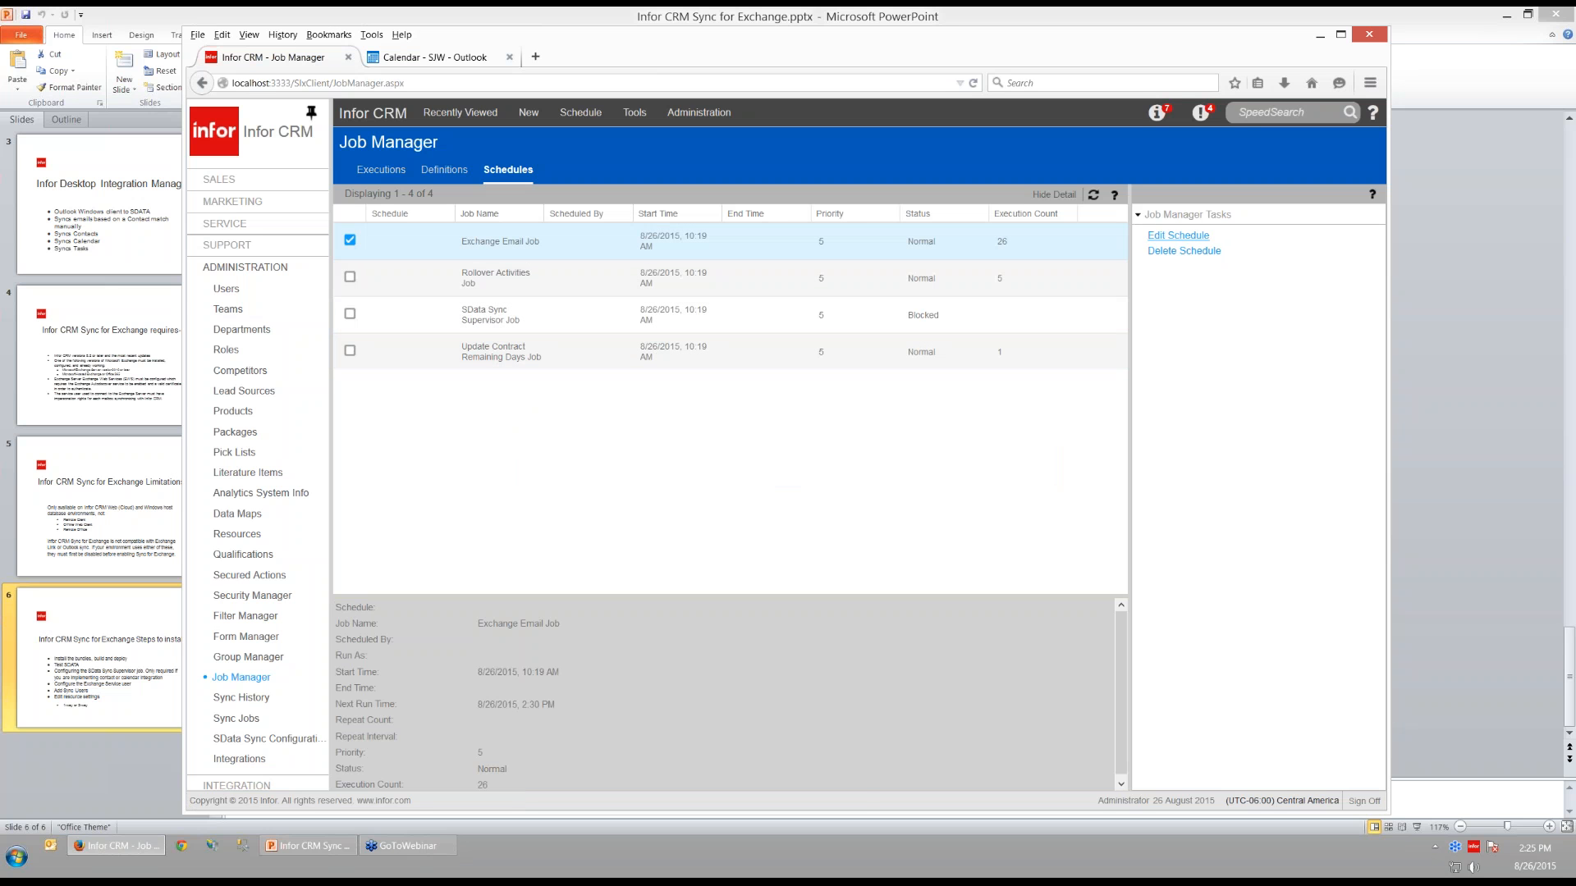
pyautogui.click(966, 246)
pyautogui.click(1164, 238)
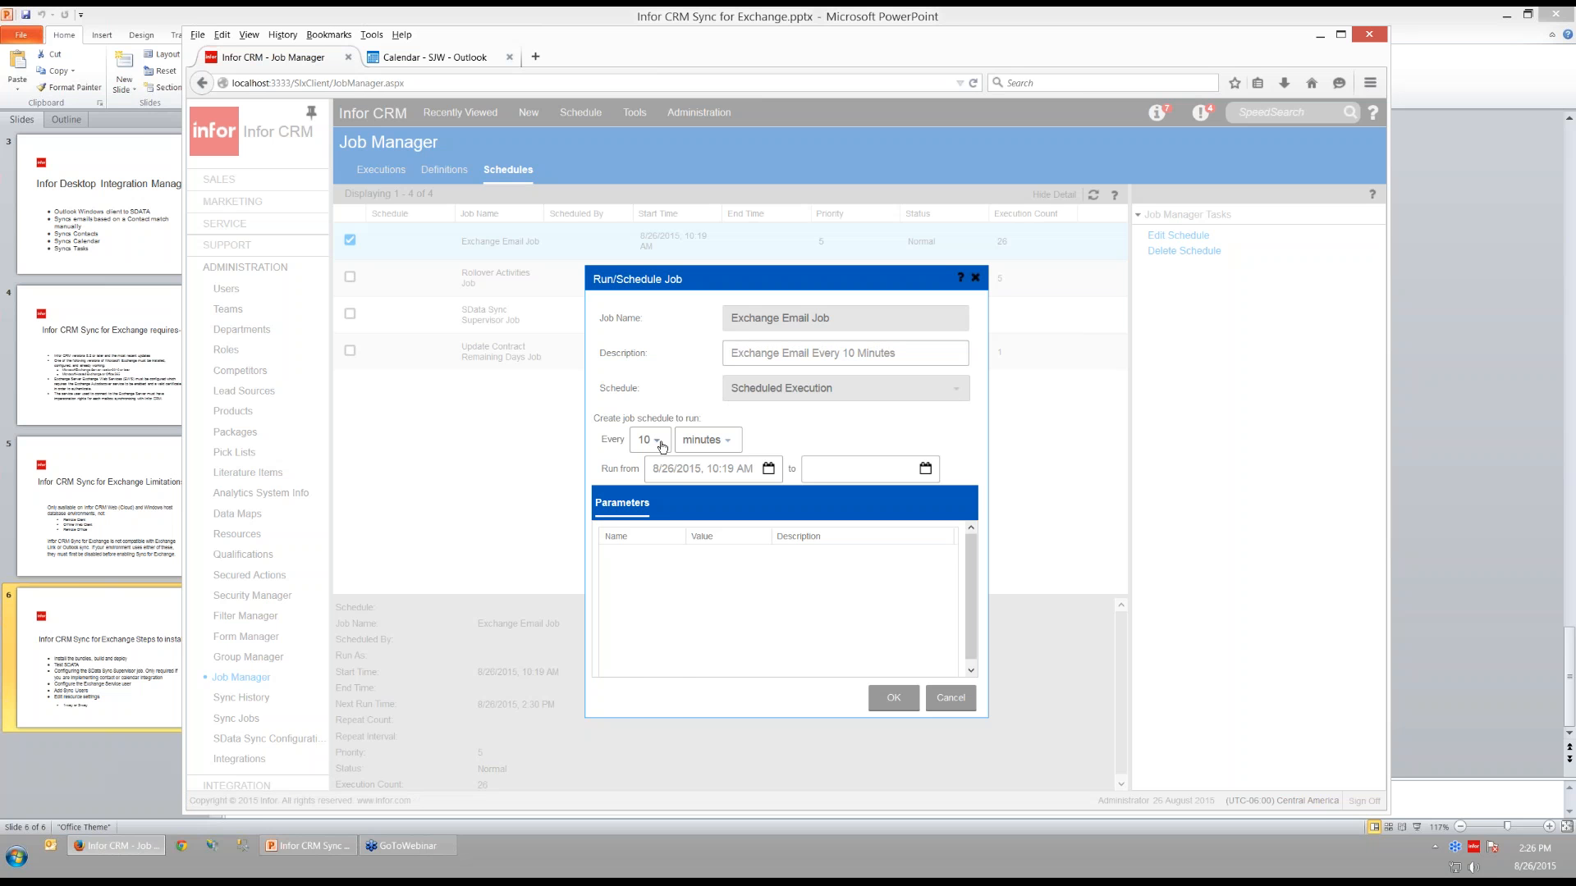
pyautogui.click(661, 444)
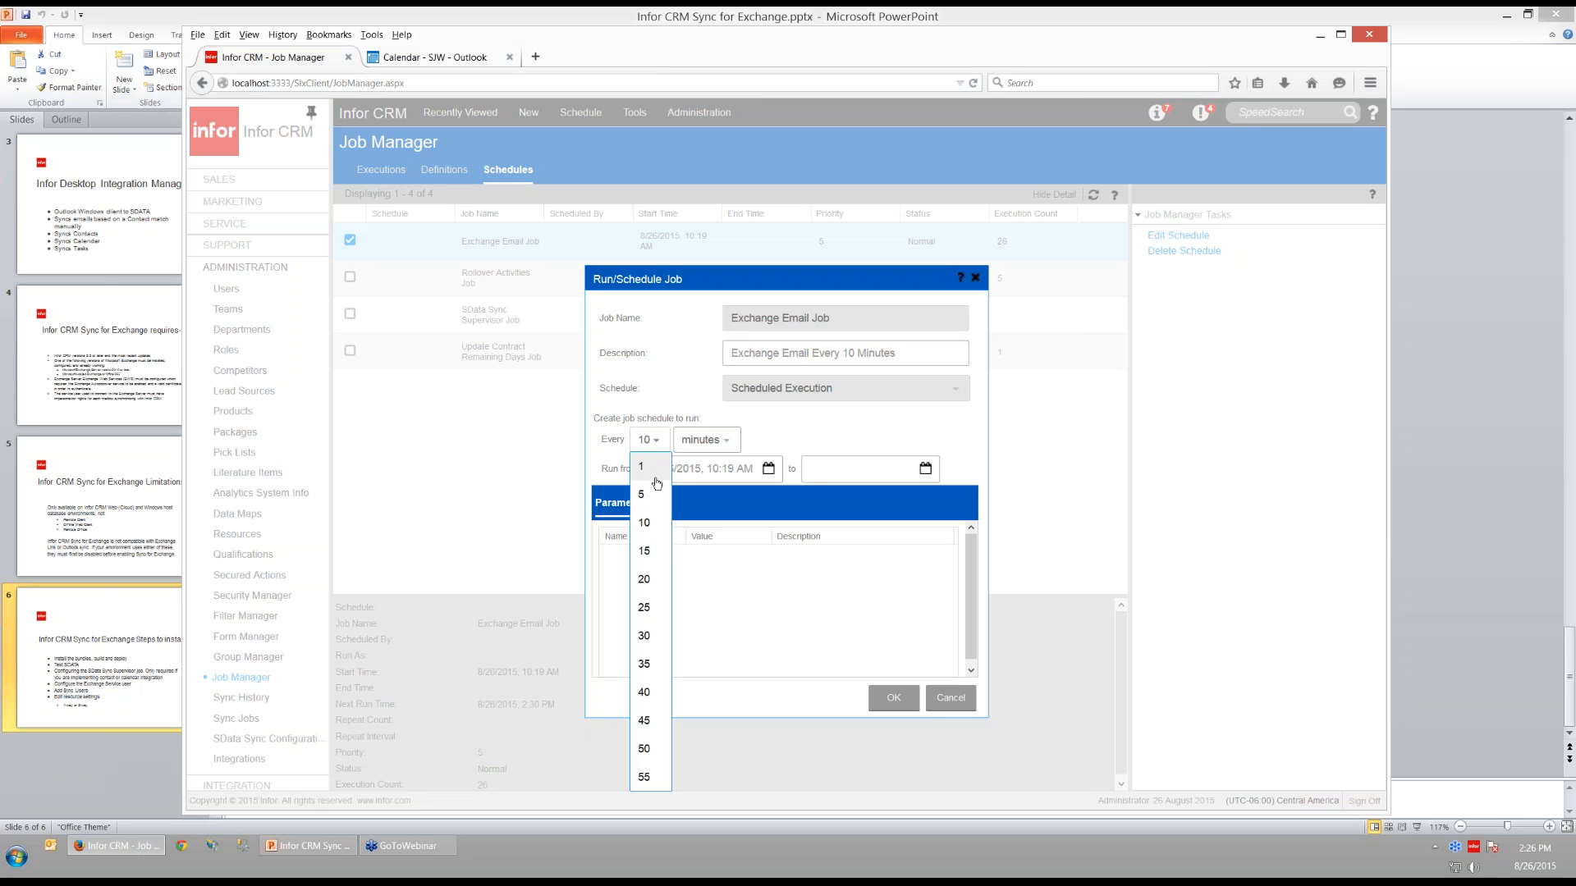
pyautogui.click(656, 473)
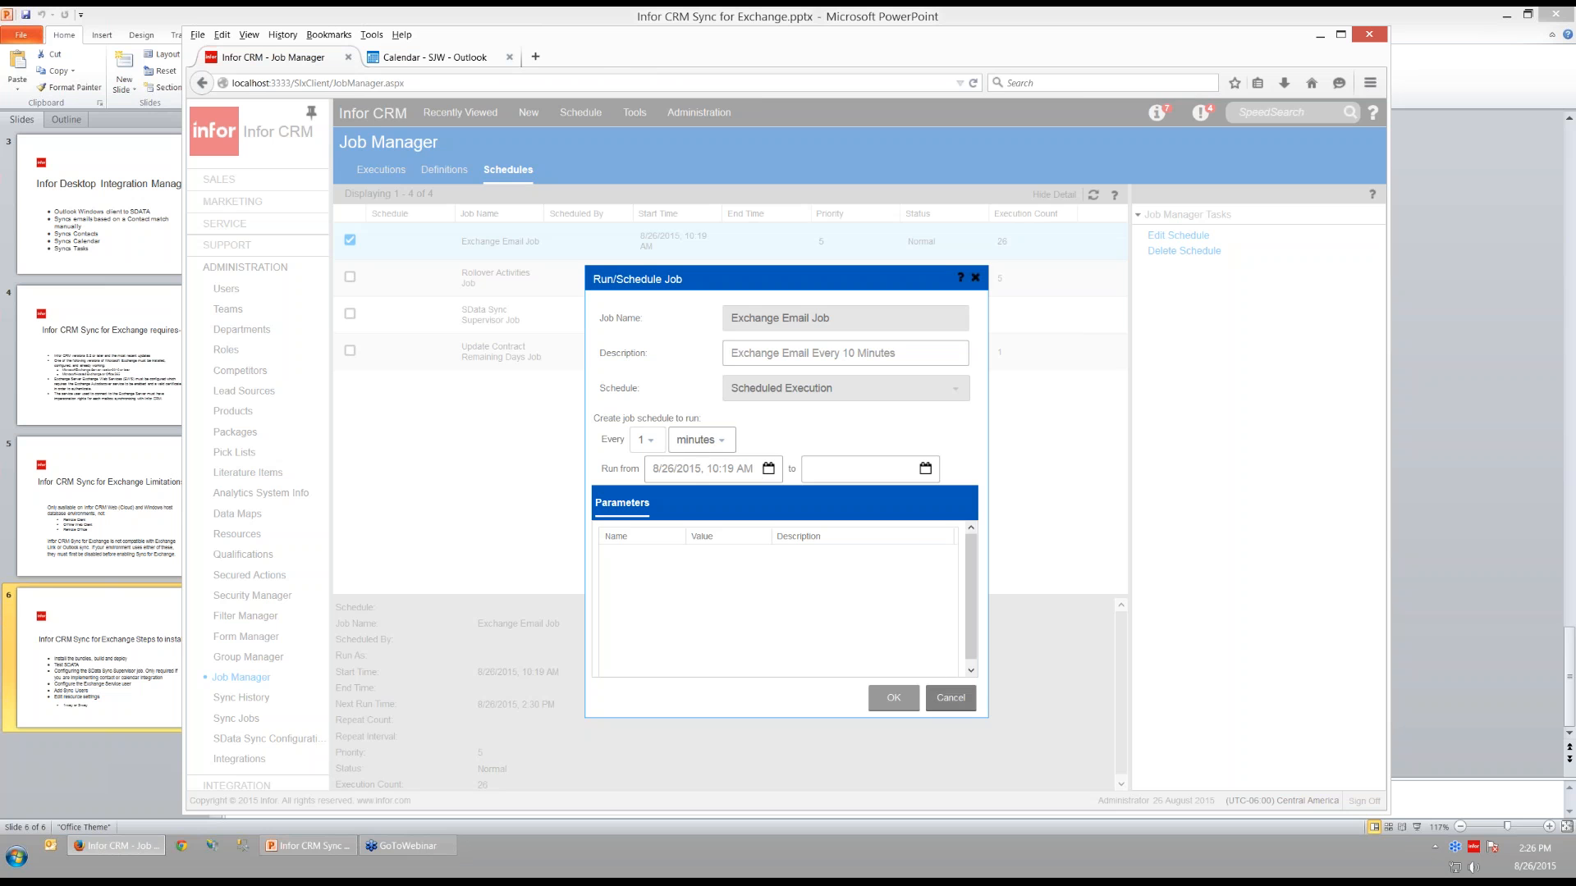
pyautogui.click(946, 698)
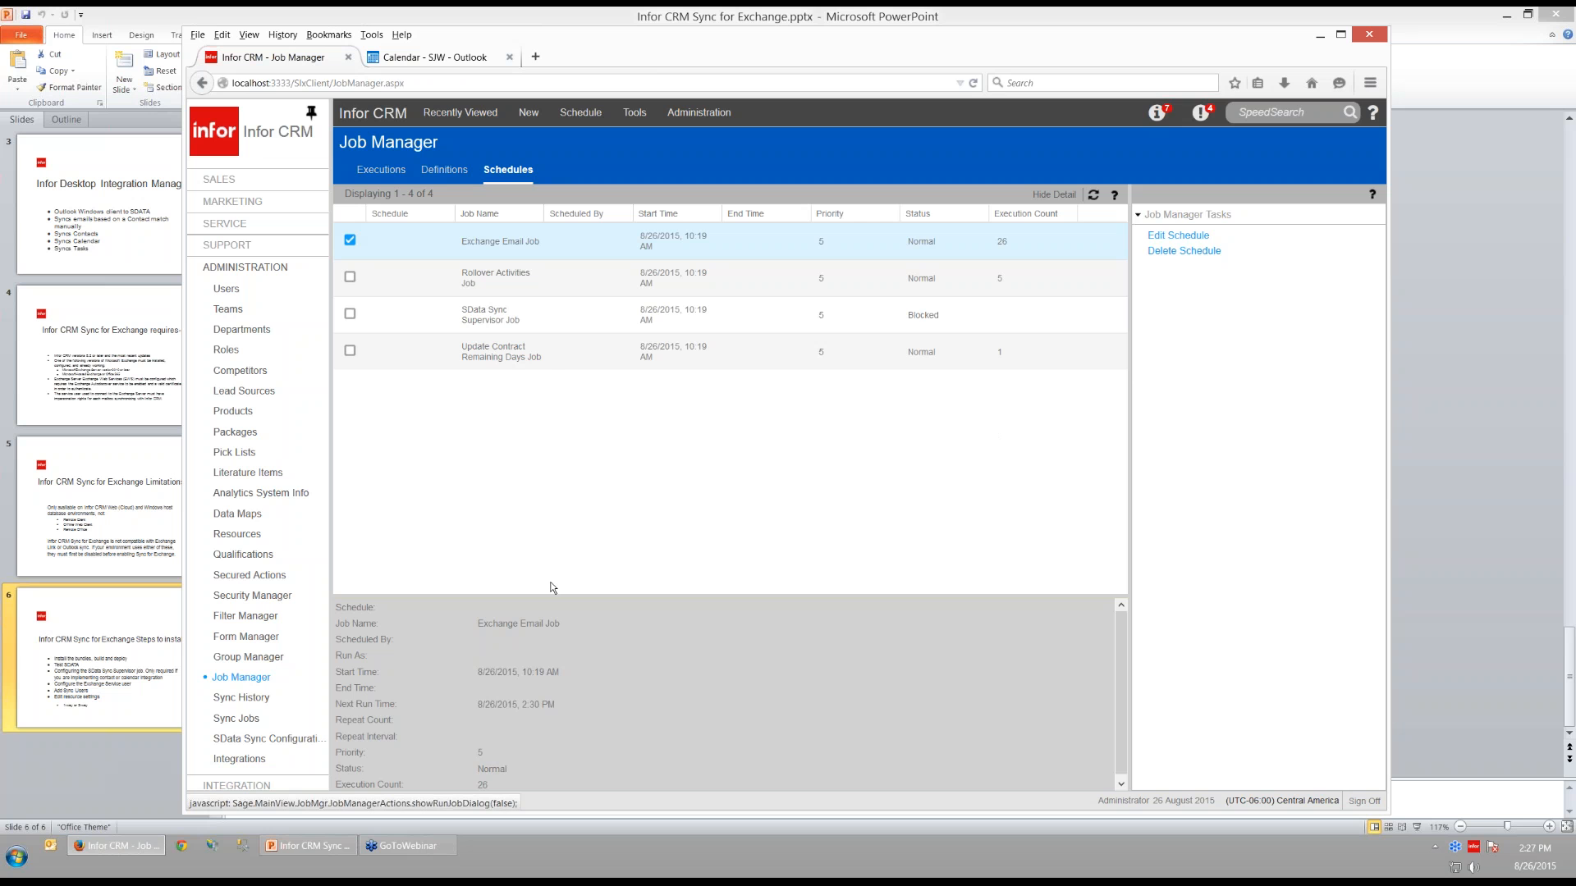
# Switch to the Outlook calendar, view the details of Monday's "from Infor" event and close them.
pyautogui.click(466, 59)
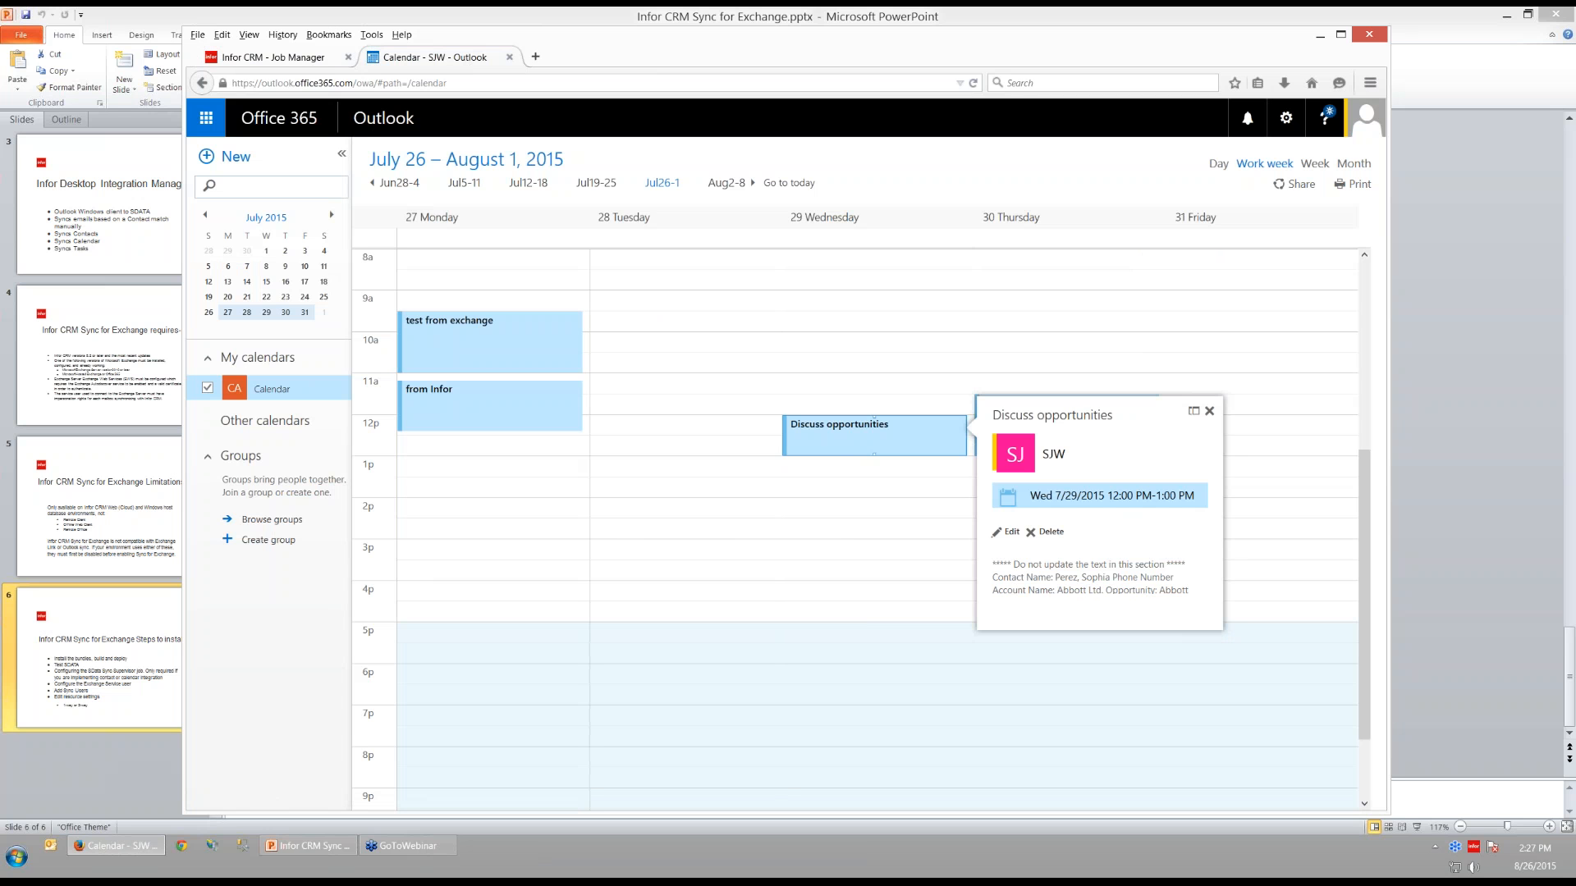
pyautogui.click(500, 408)
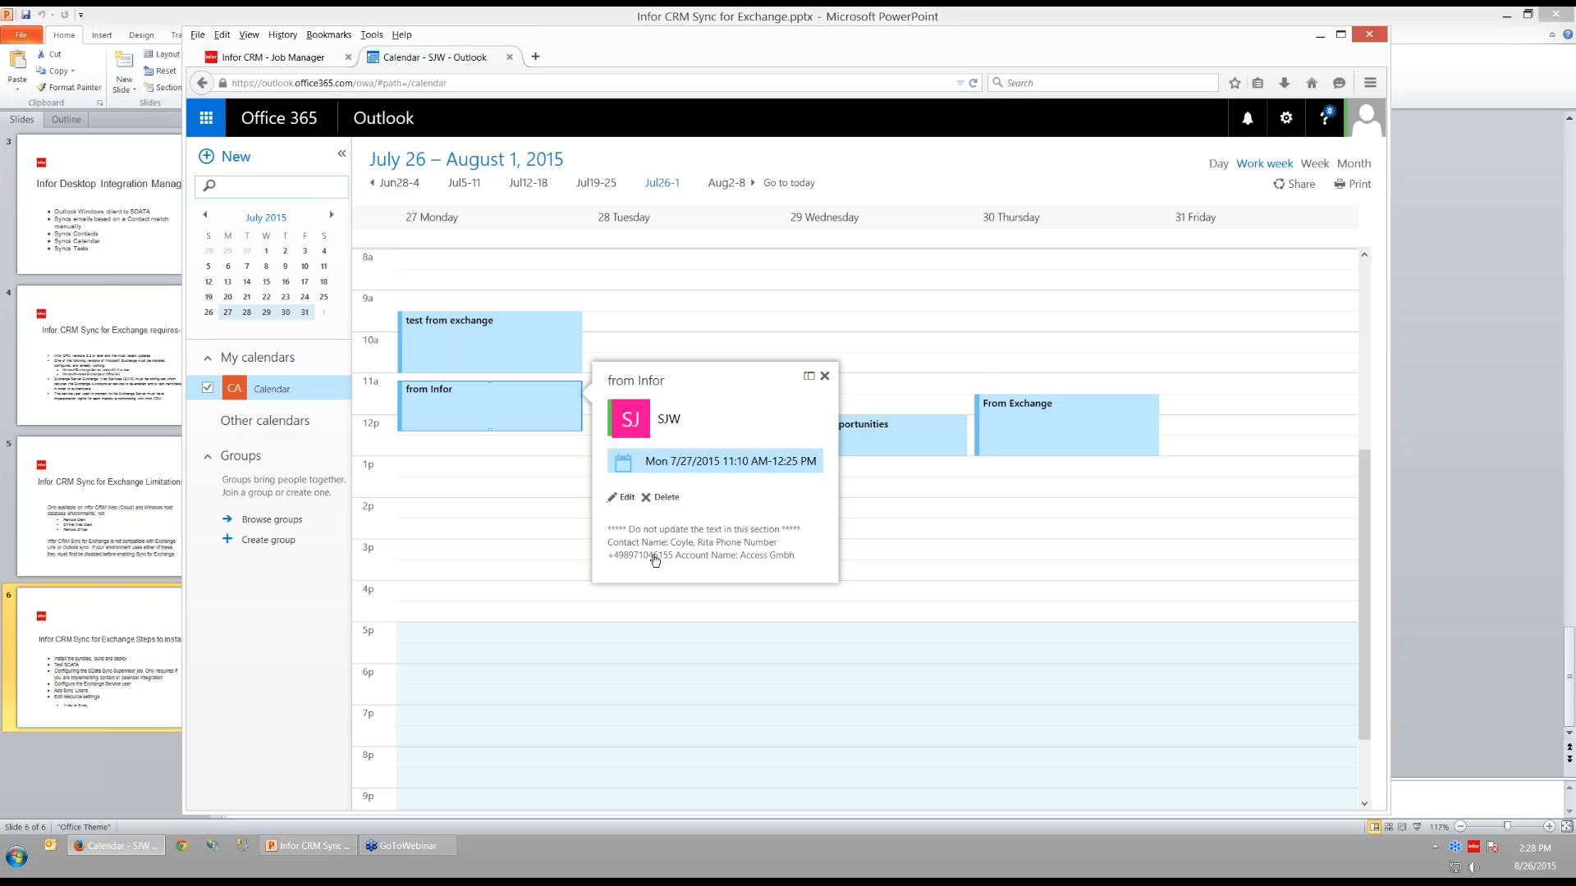
pyautogui.click(874, 529)
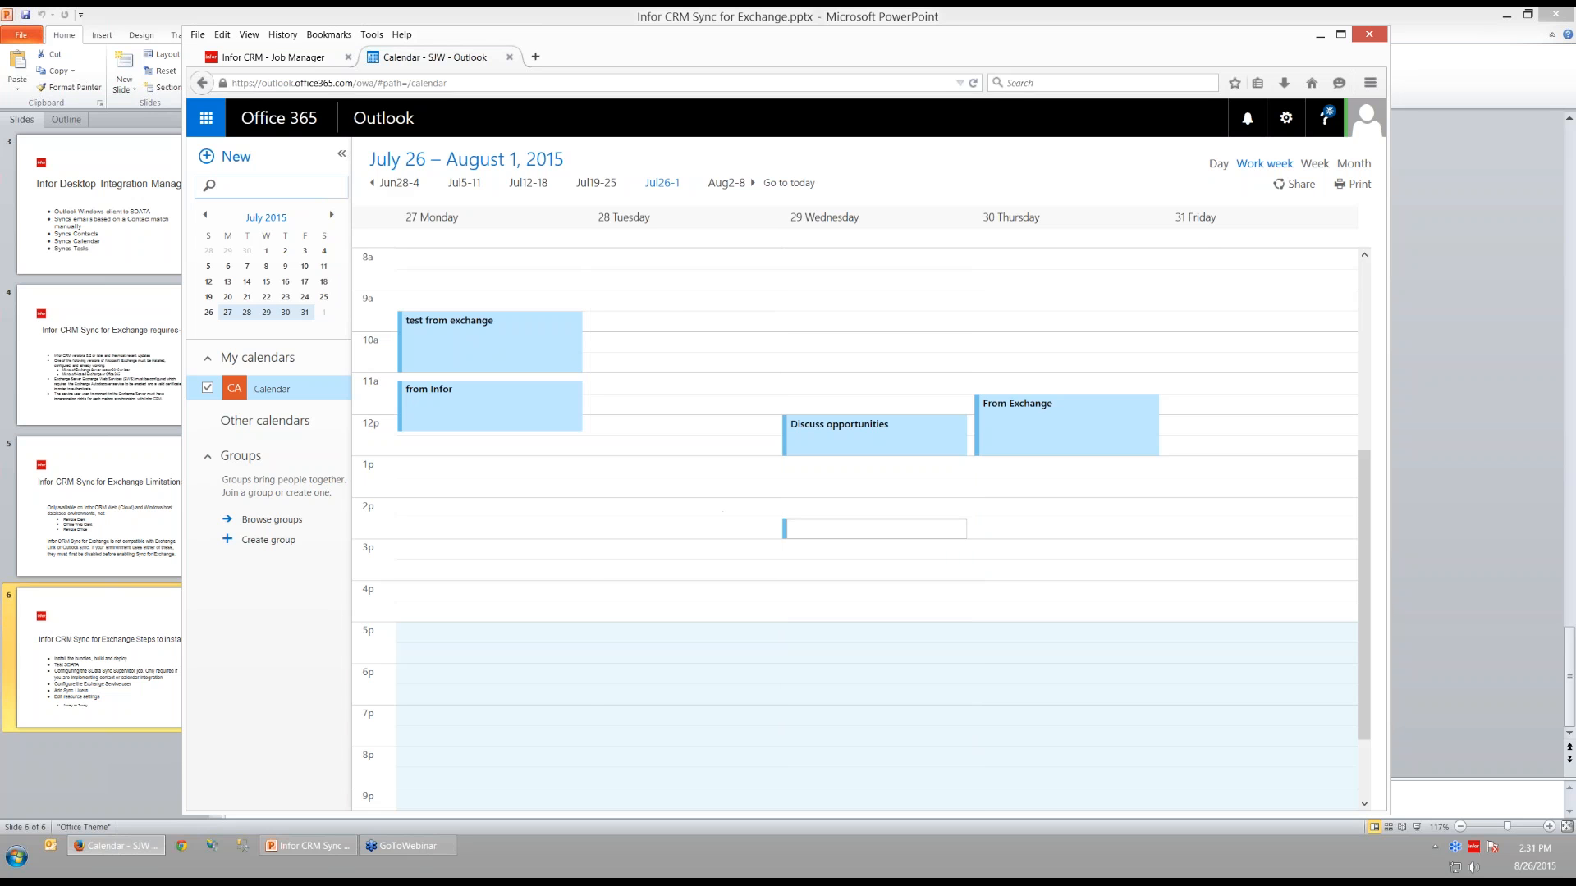
# Return to Infor CRM and view the job notifications.
pyautogui.click(312, 59)
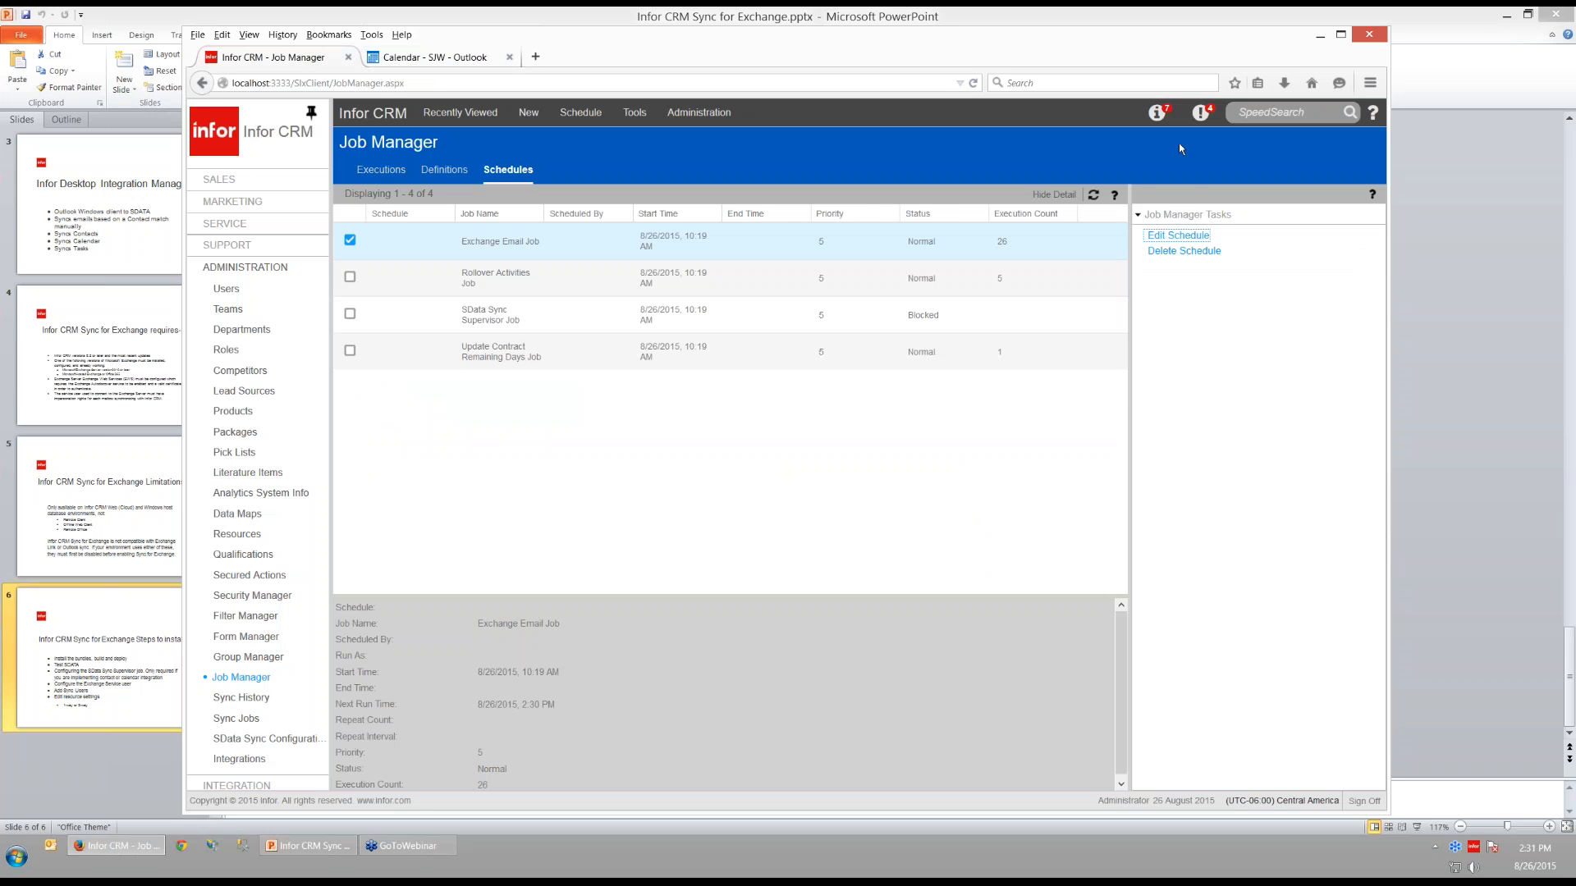
pyautogui.click(1158, 115)
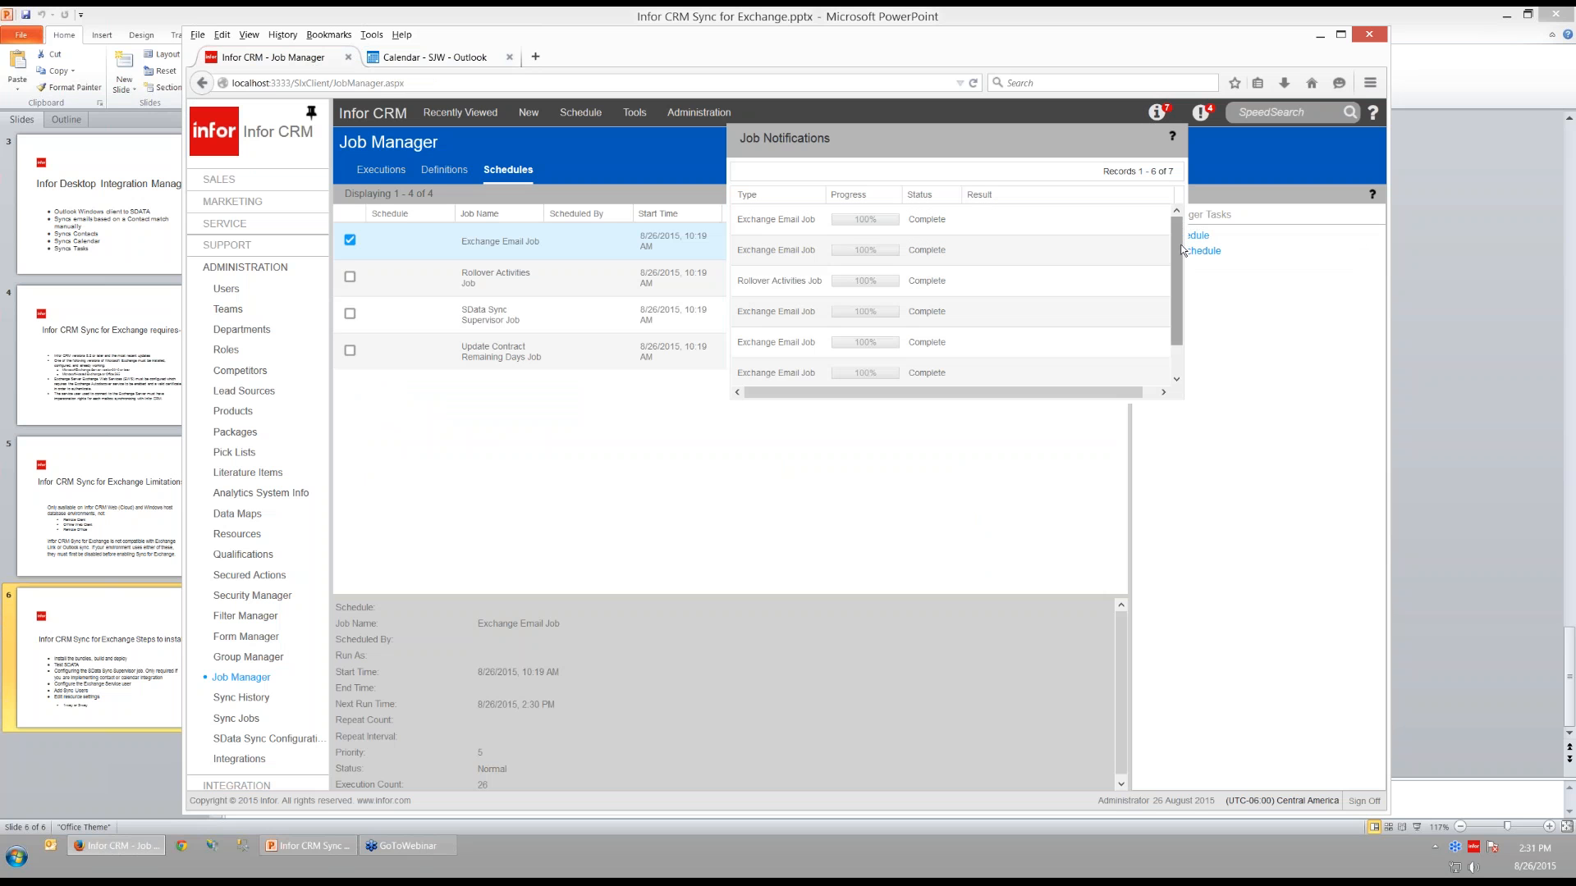
# Review the complete list of job notifications, close it and show the job executions in Job Manager.
pyautogui.moveTo(1175, 248); pyautogui.dragTo(1174, 343)
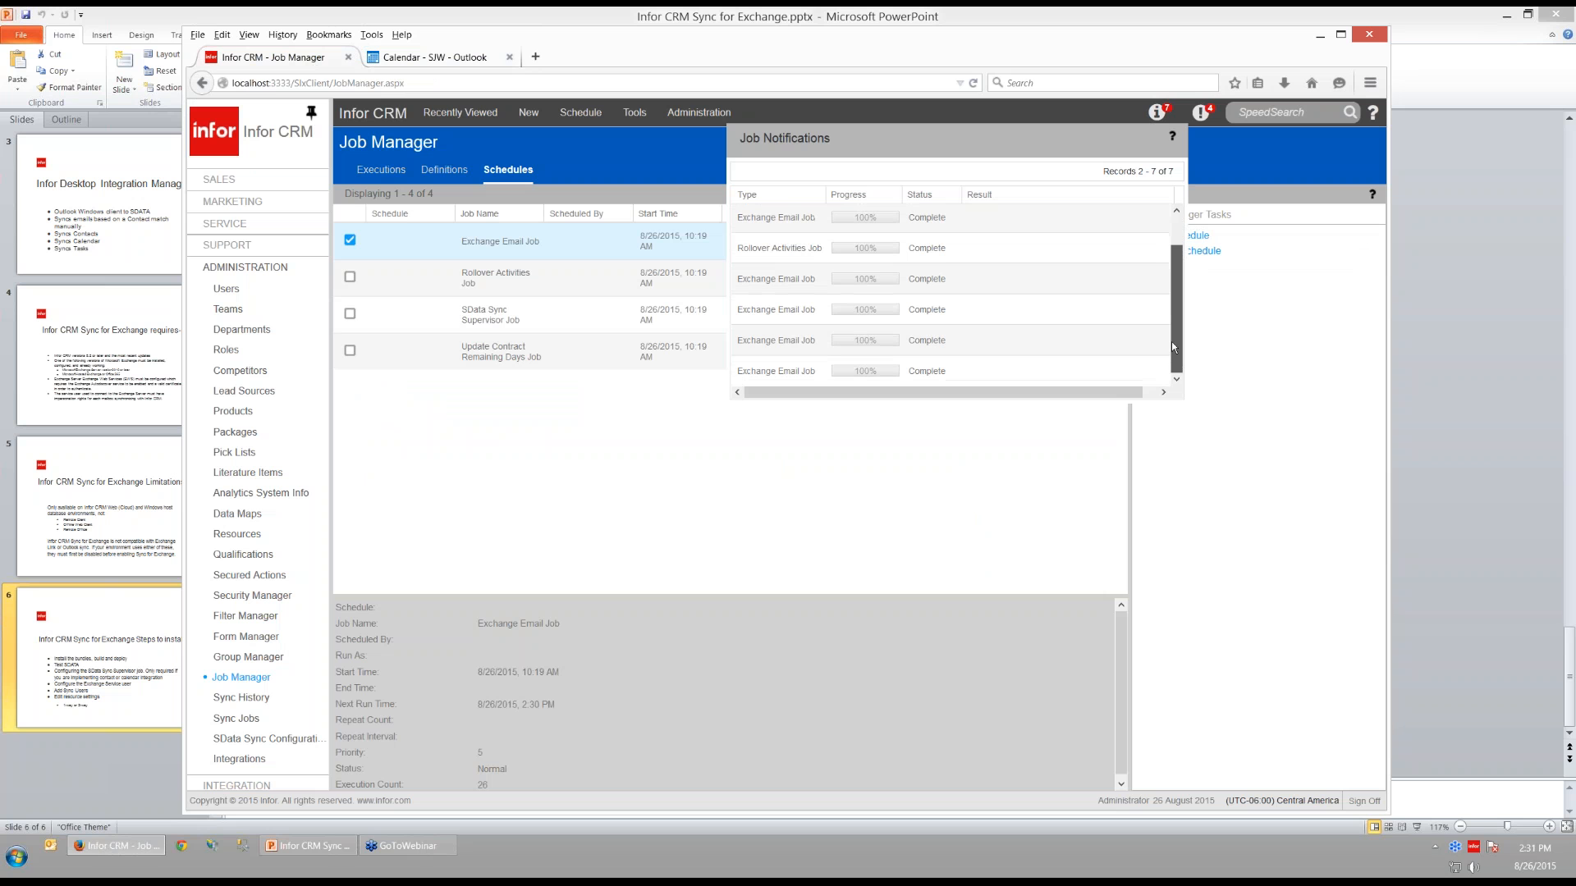
pyautogui.moveTo(1172, 285); pyautogui.dragTo(1172, 252)
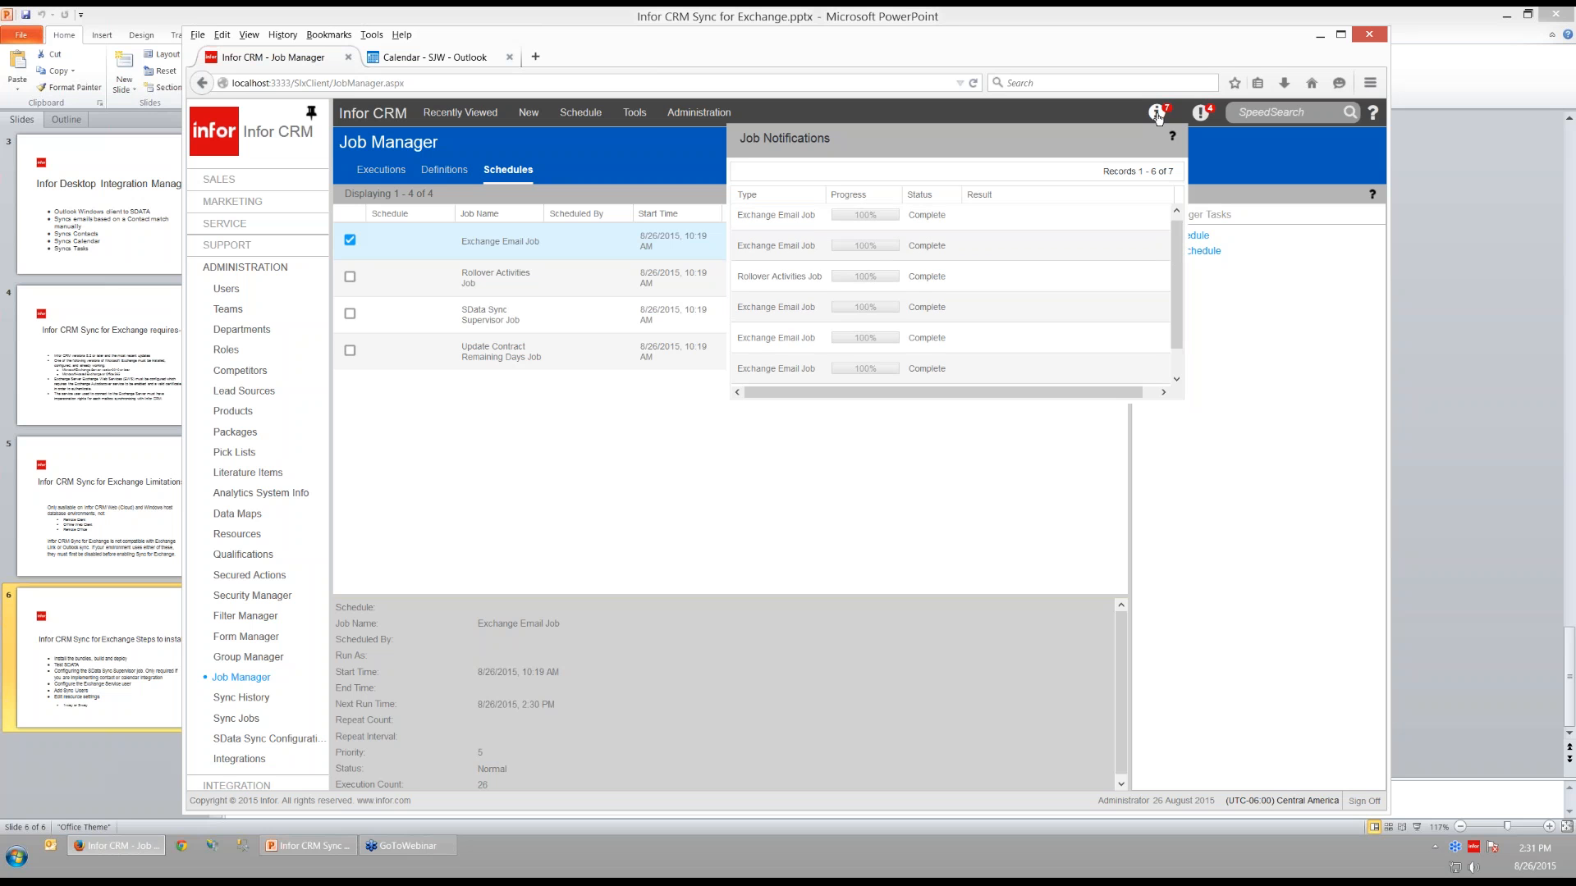
pyautogui.click(862, 498)
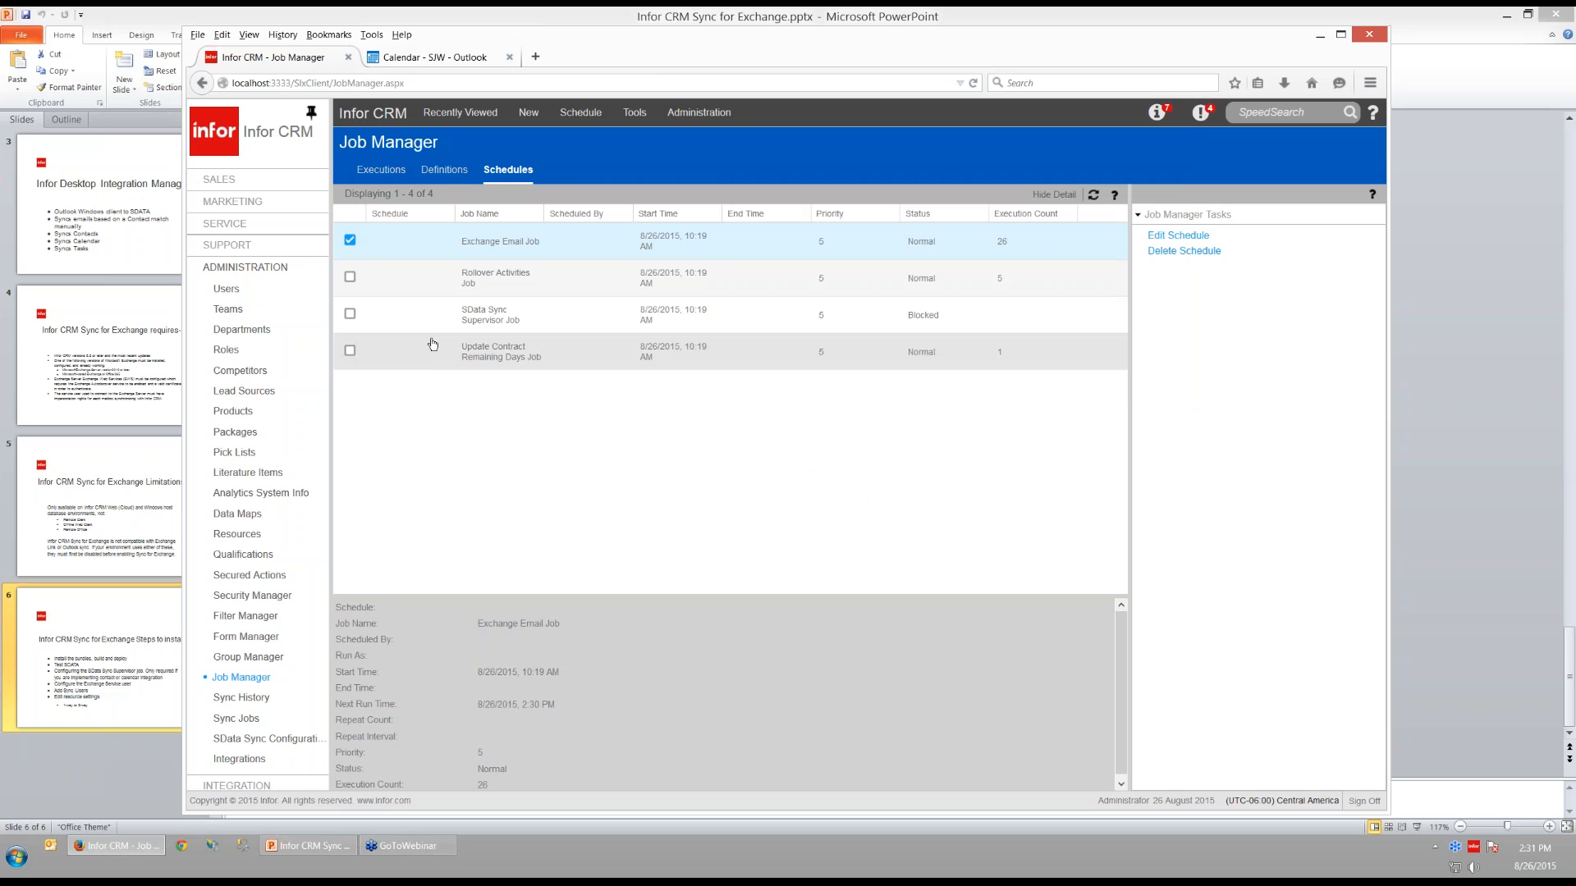
pyautogui.click(390, 173)
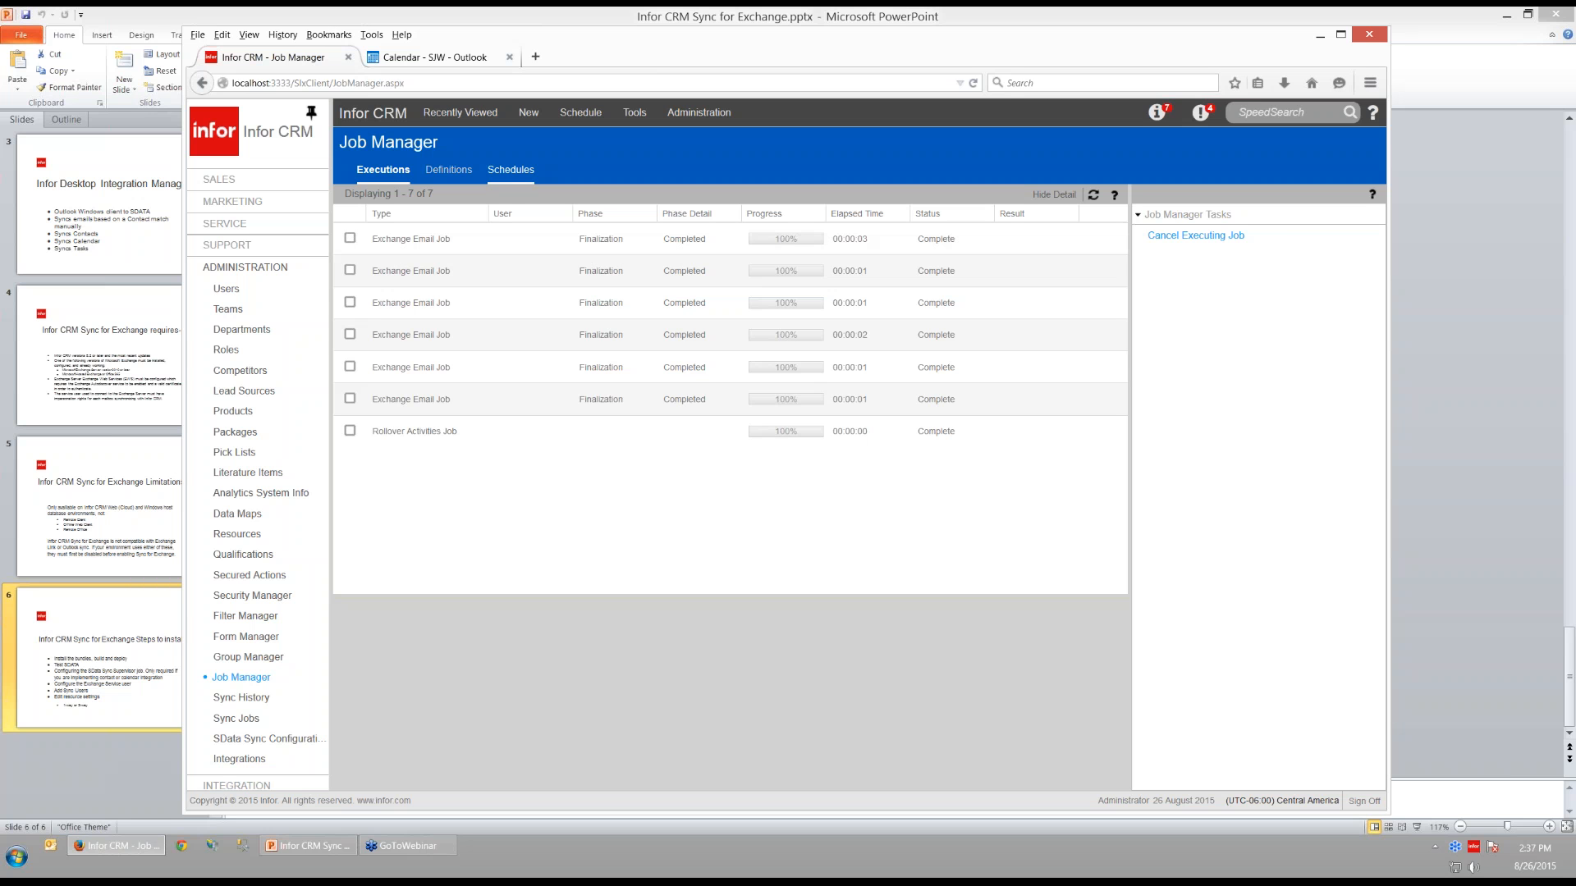
# Switch to the Outlook calendar and view the details of Monday's "from Infor" event.
pyautogui.hotkey('ctrl', 'Tab')
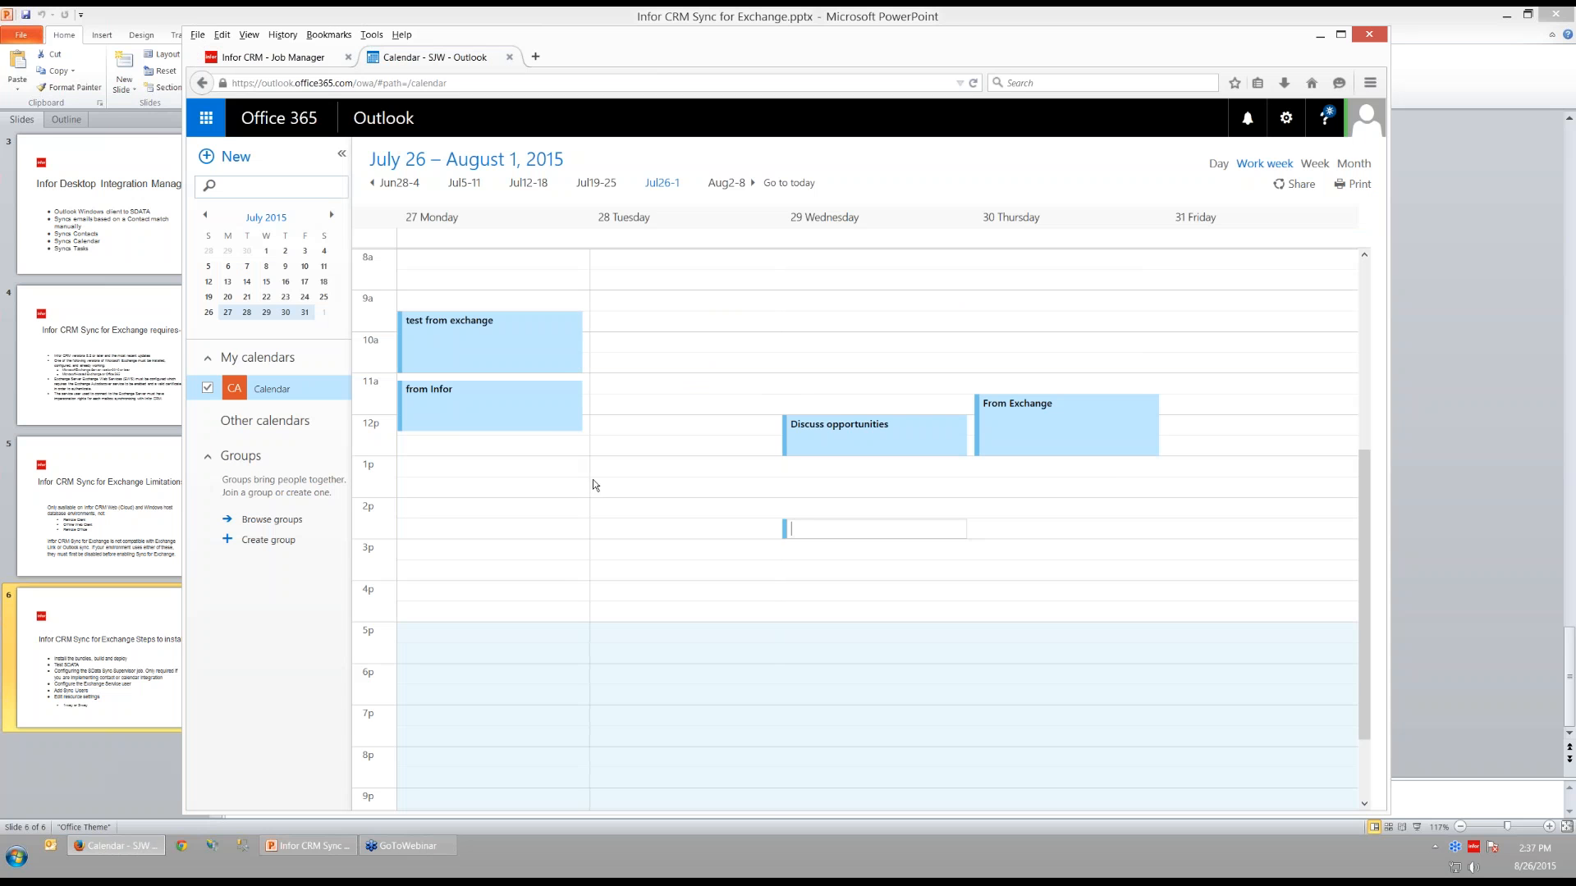
pyautogui.click(518, 419)
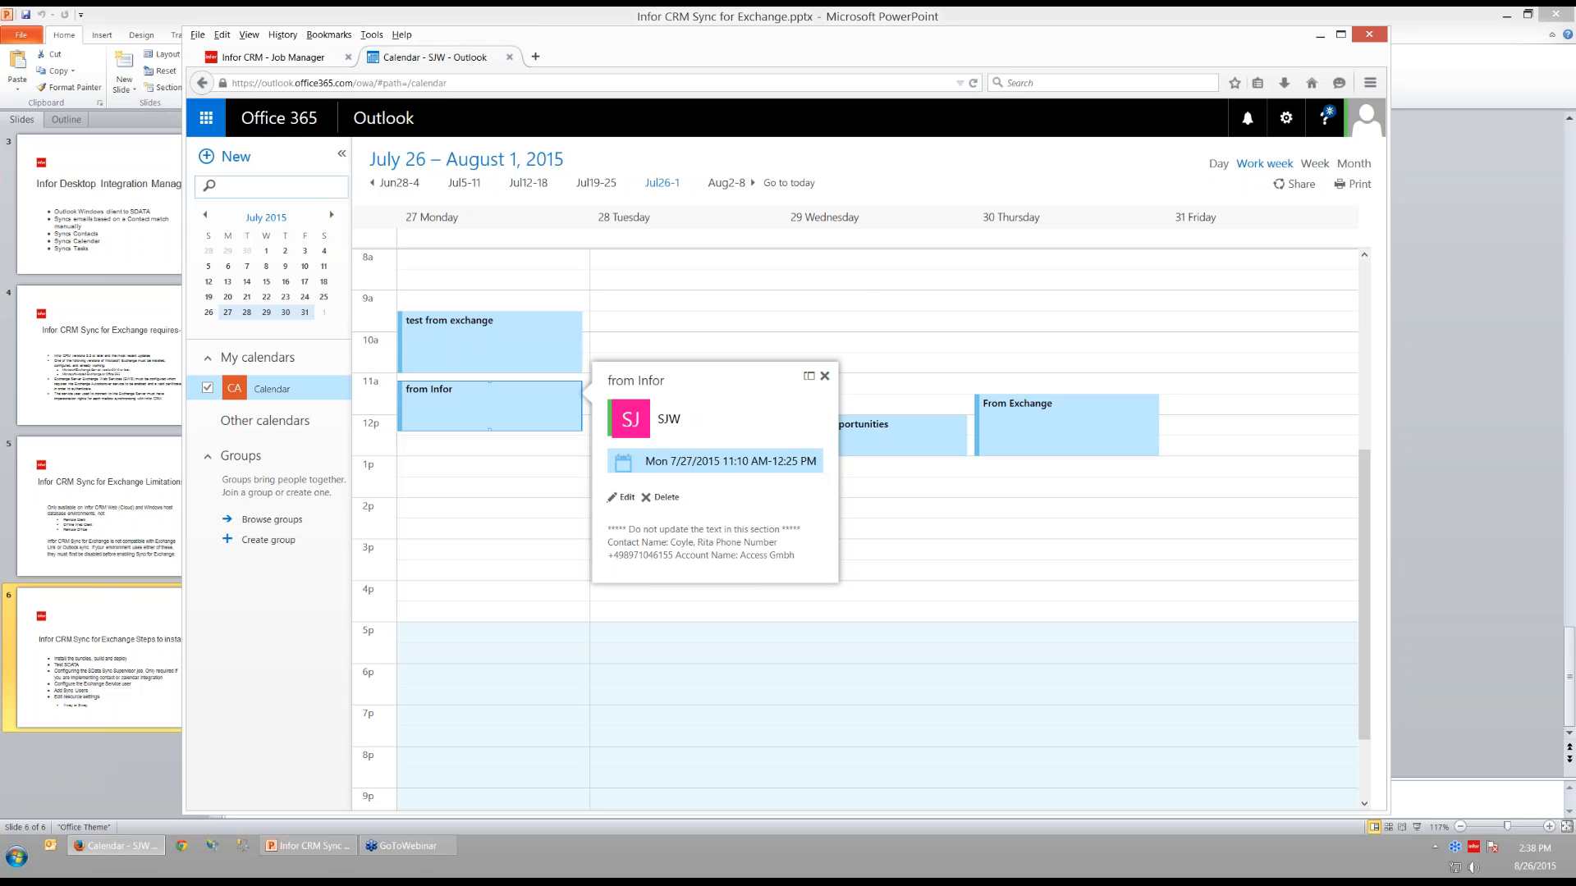
# Return to Infor CRM, show the sales calendar's week of July 26 to August 1, 2015, and preview Monday's and Thursday's activities.
pyautogui.click(320, 60)
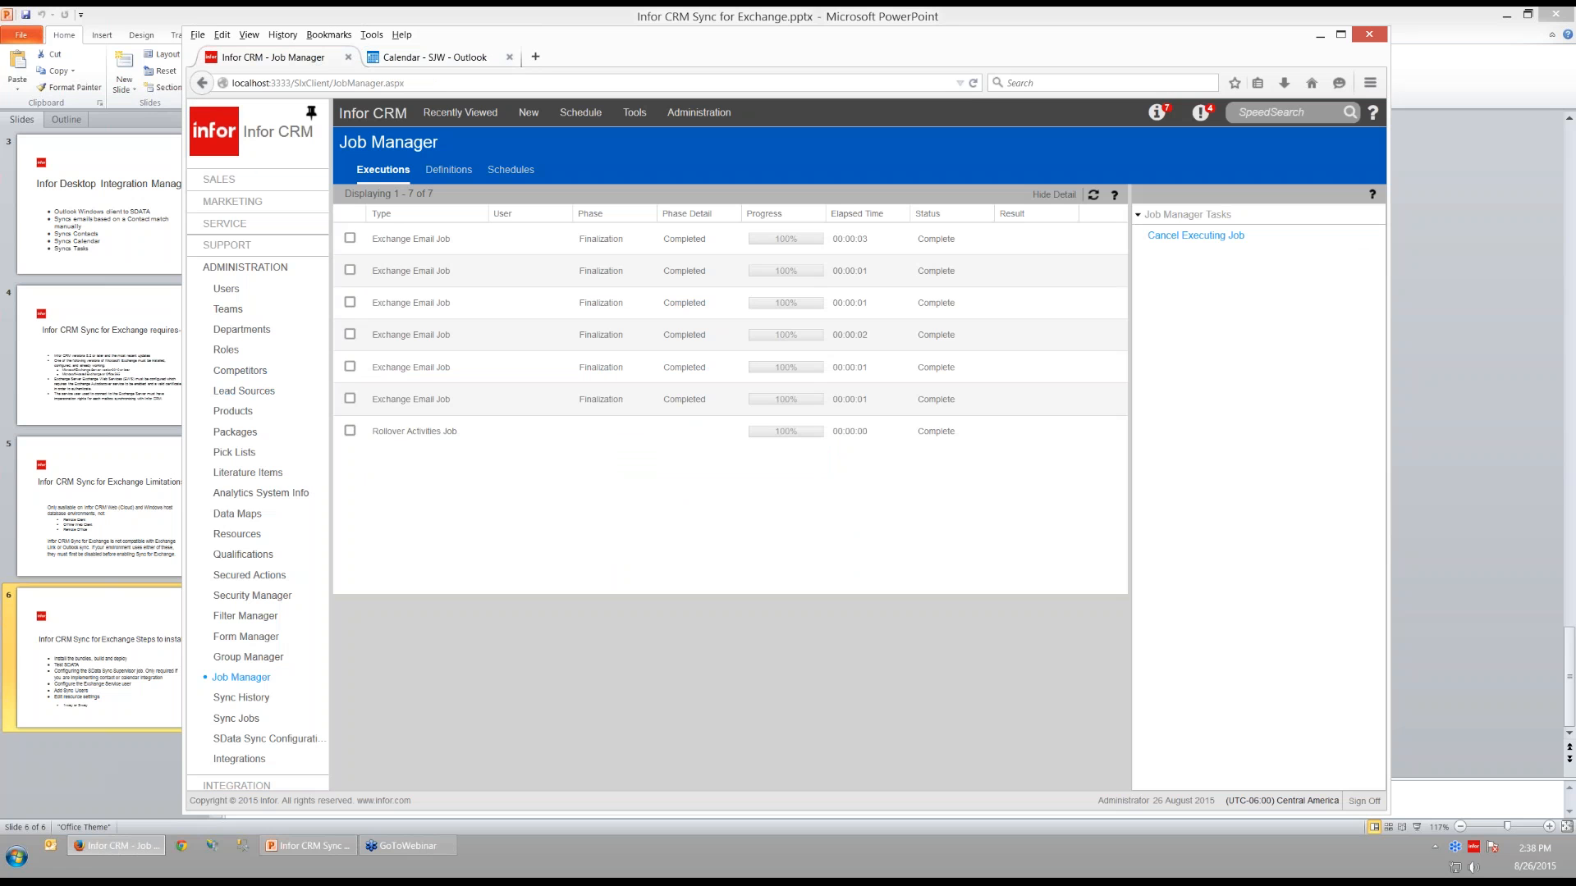
pyautogui.click(250, 179)
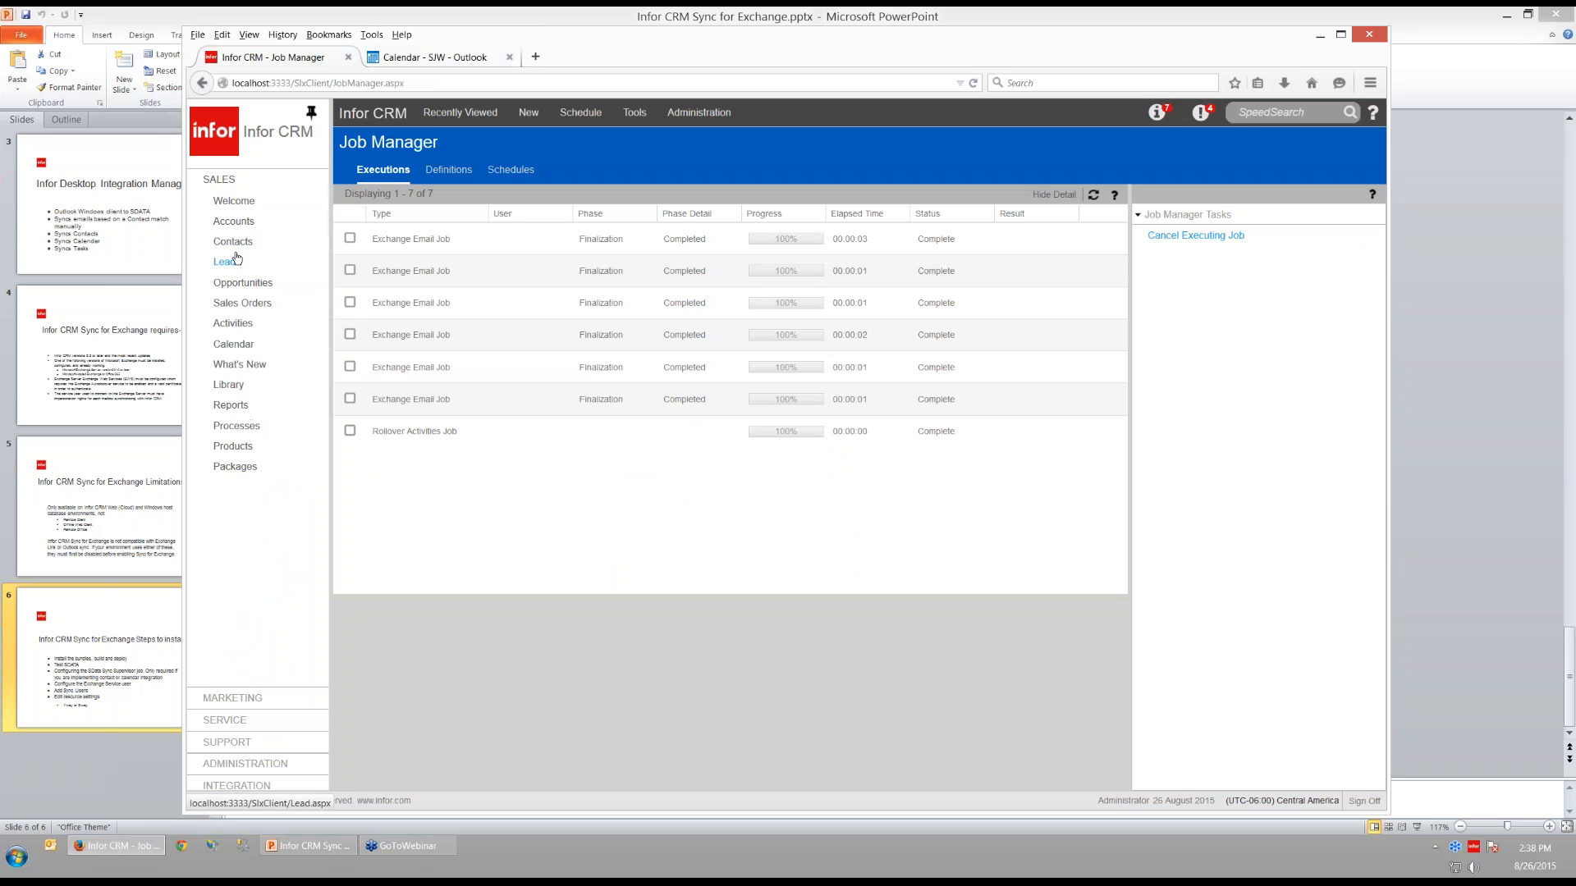
pyautogui.click(235, 351)
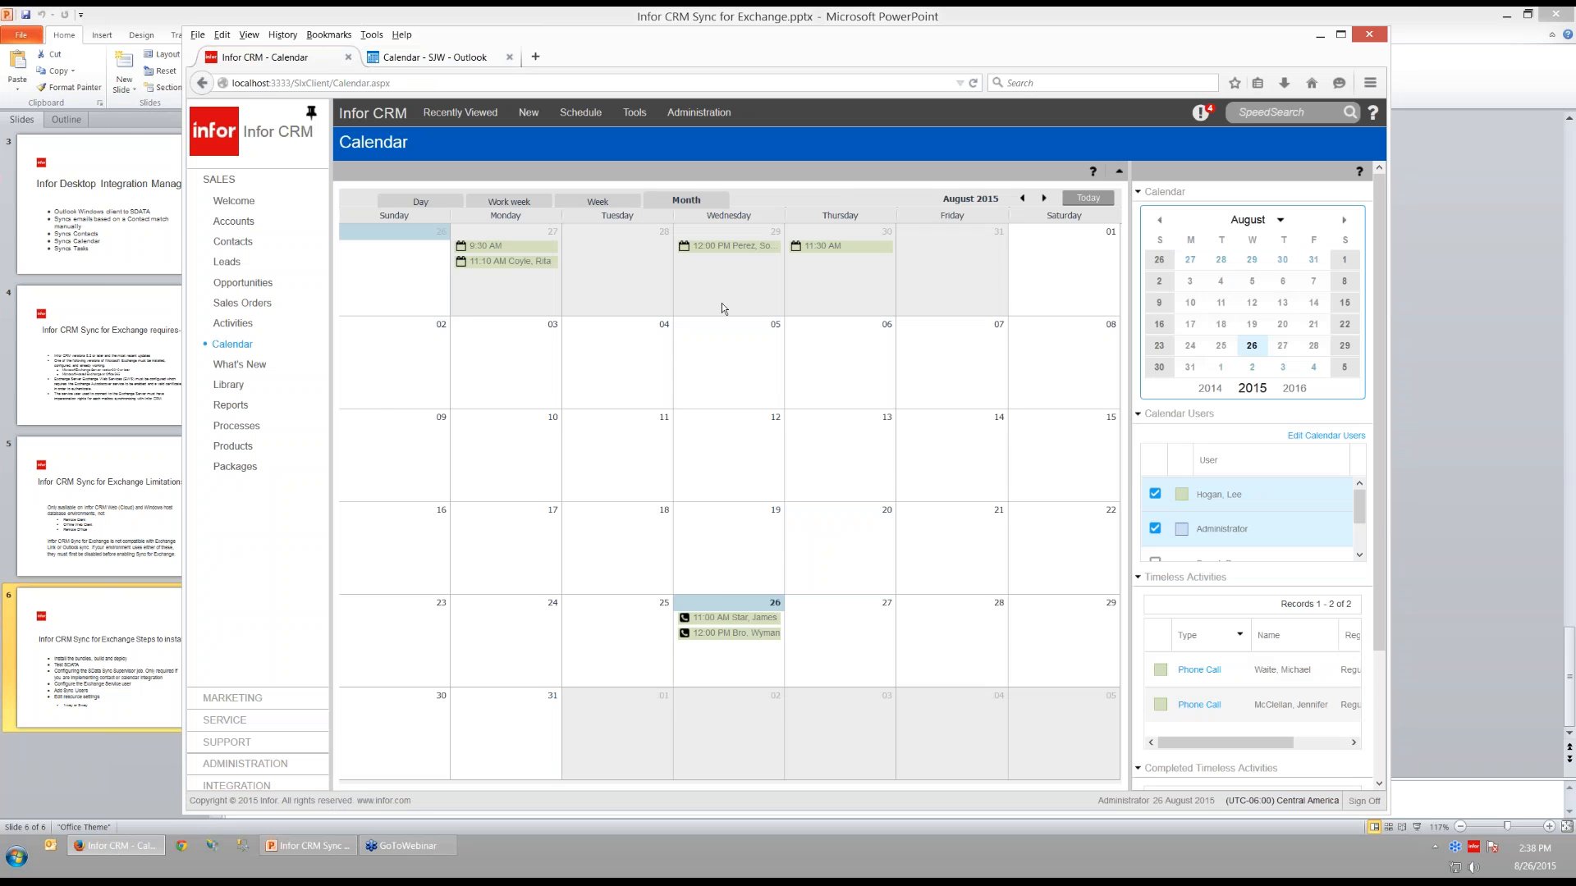
pyautogui.click(597, 201)
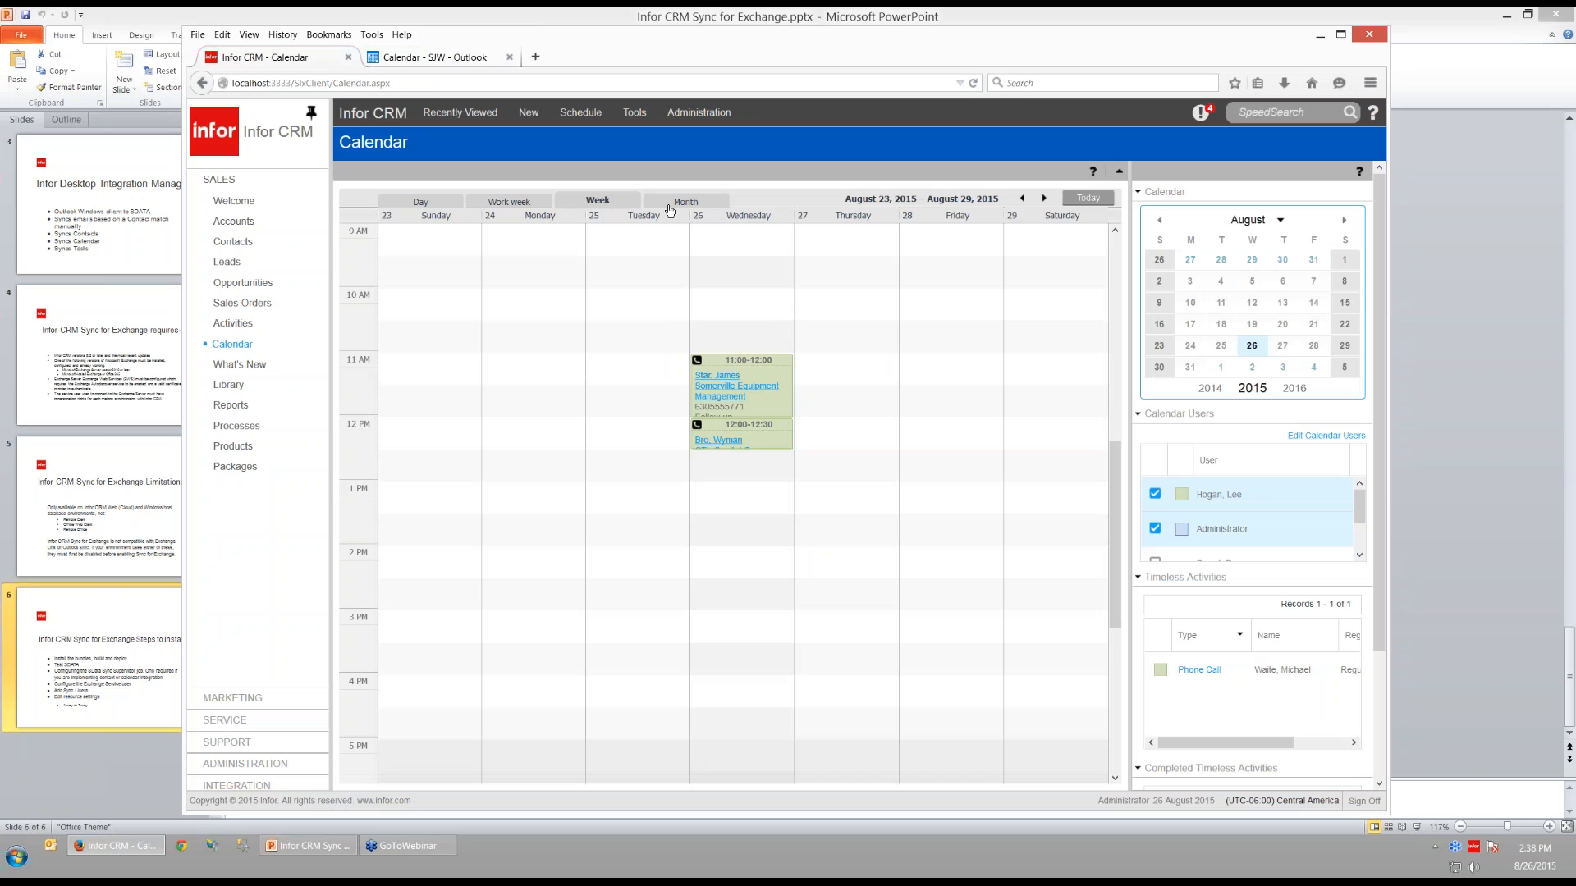
pyautogui.click(685, 201)
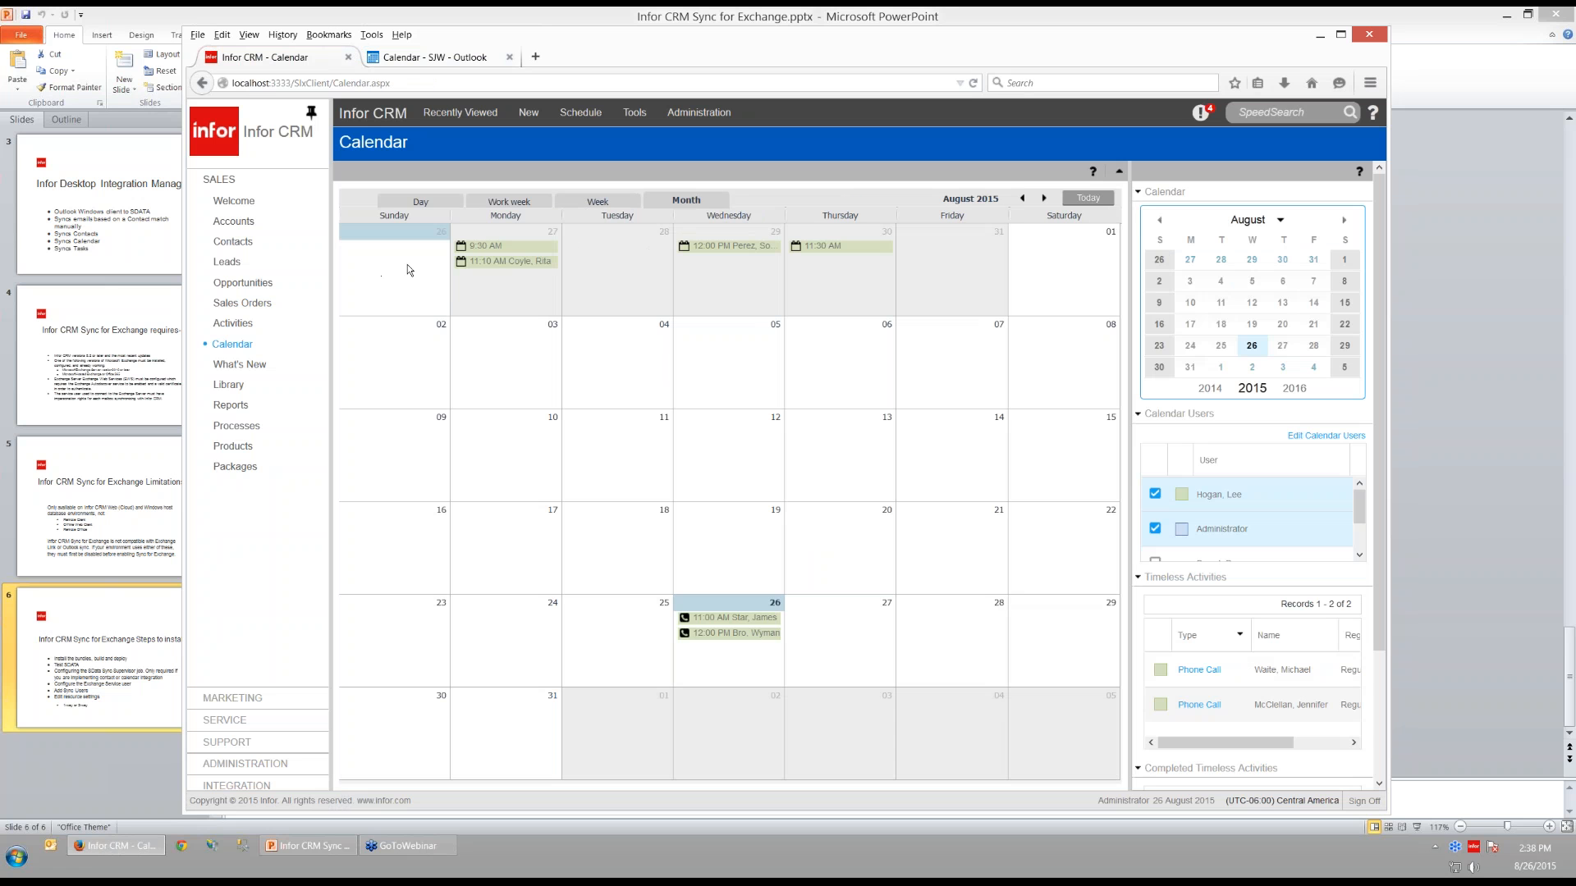
pyautogui.click(596, 202)
pyautogui.click(1191, 260)
pyautogui.moveTo(532, 297)
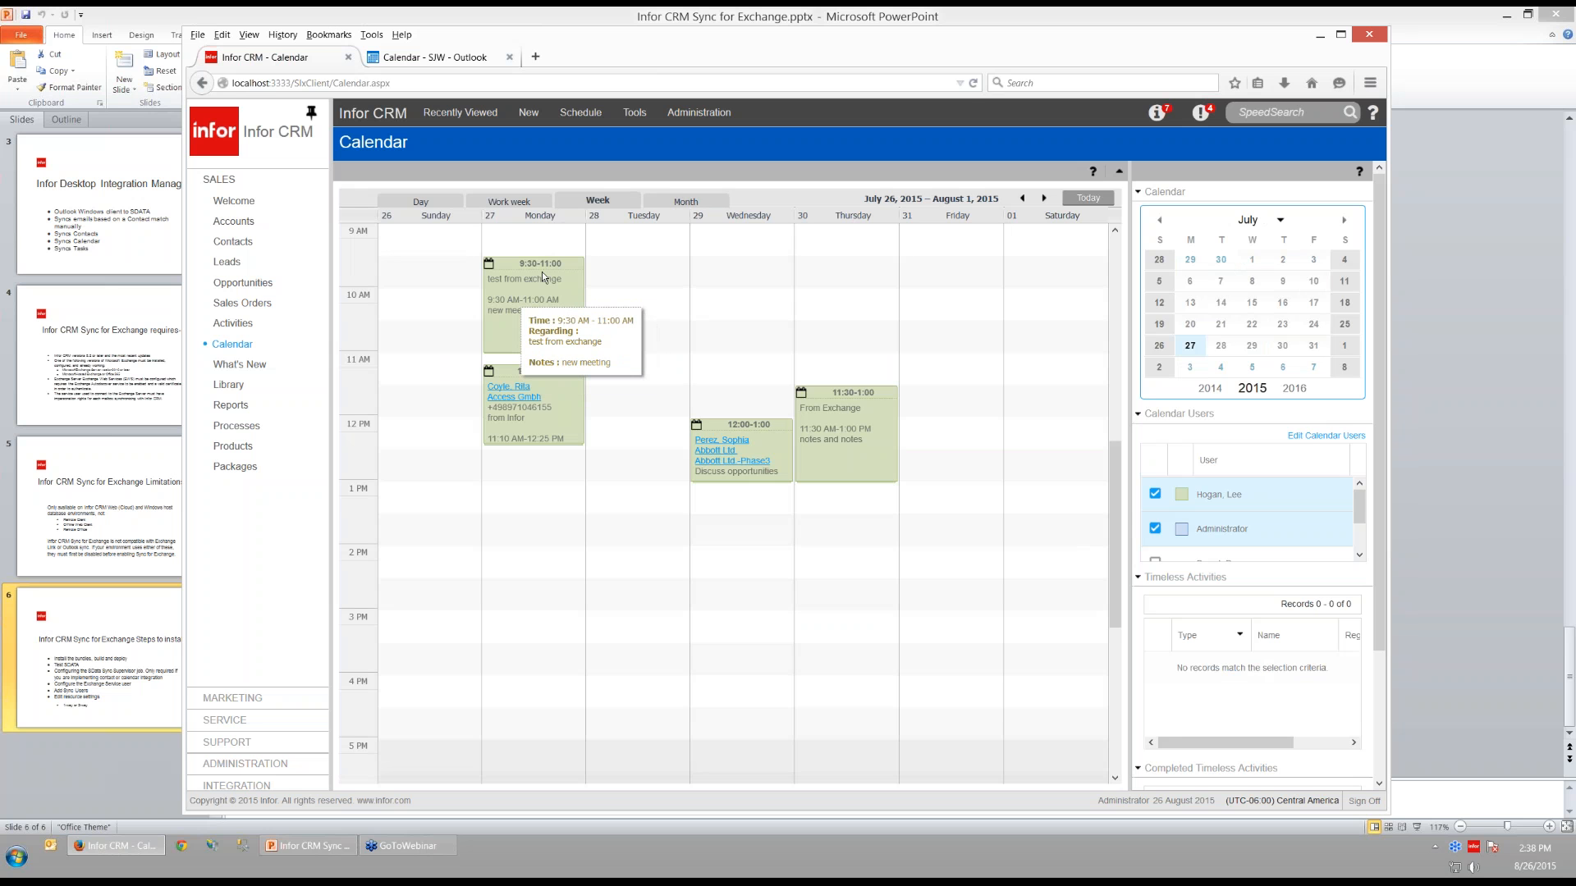
pyautogui.moveTo(532, 397)
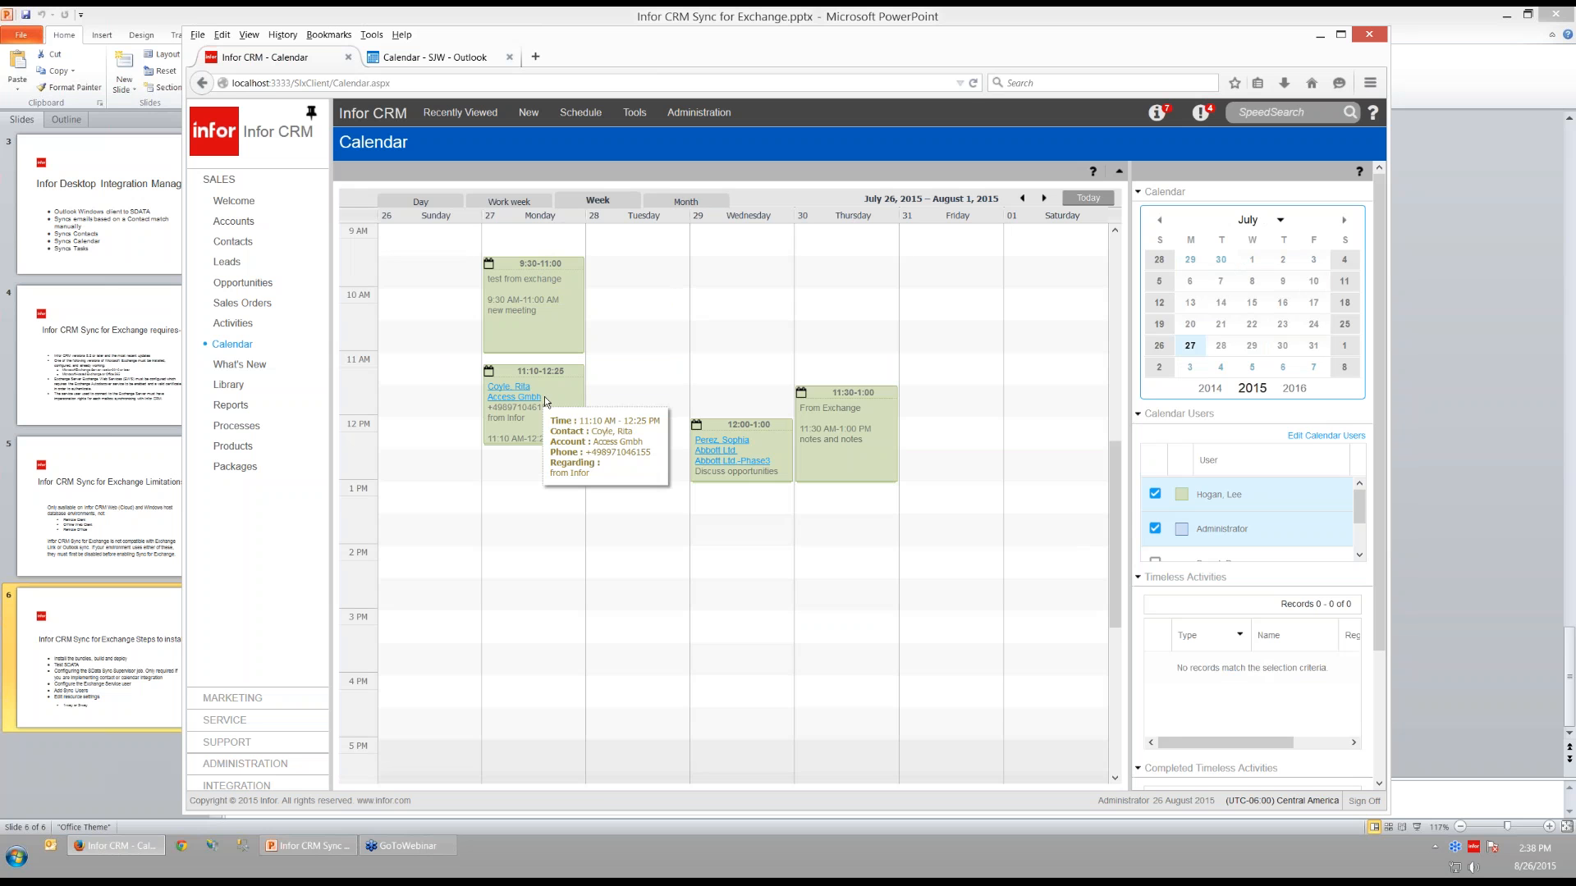
pyautogui.moveTo(855, 432)
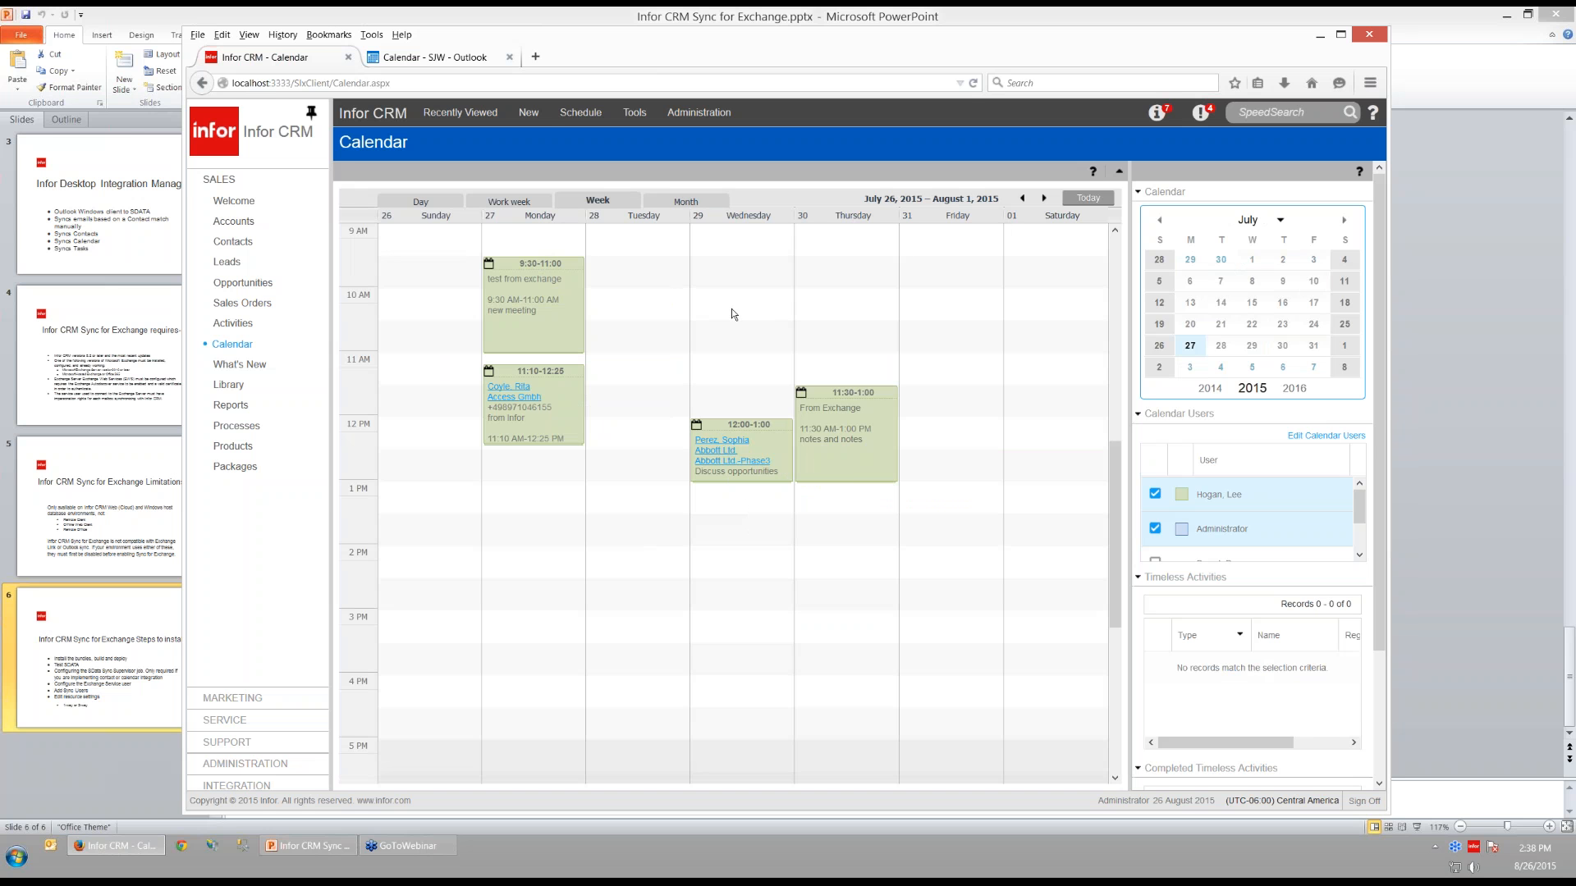
# Compare the Outlook calendar with the Infor CRM calendar, closing the Outlook event details and previewing Thursday's "From Exchange" activity in Infor CRM.
pyautogui.click(478, 59)
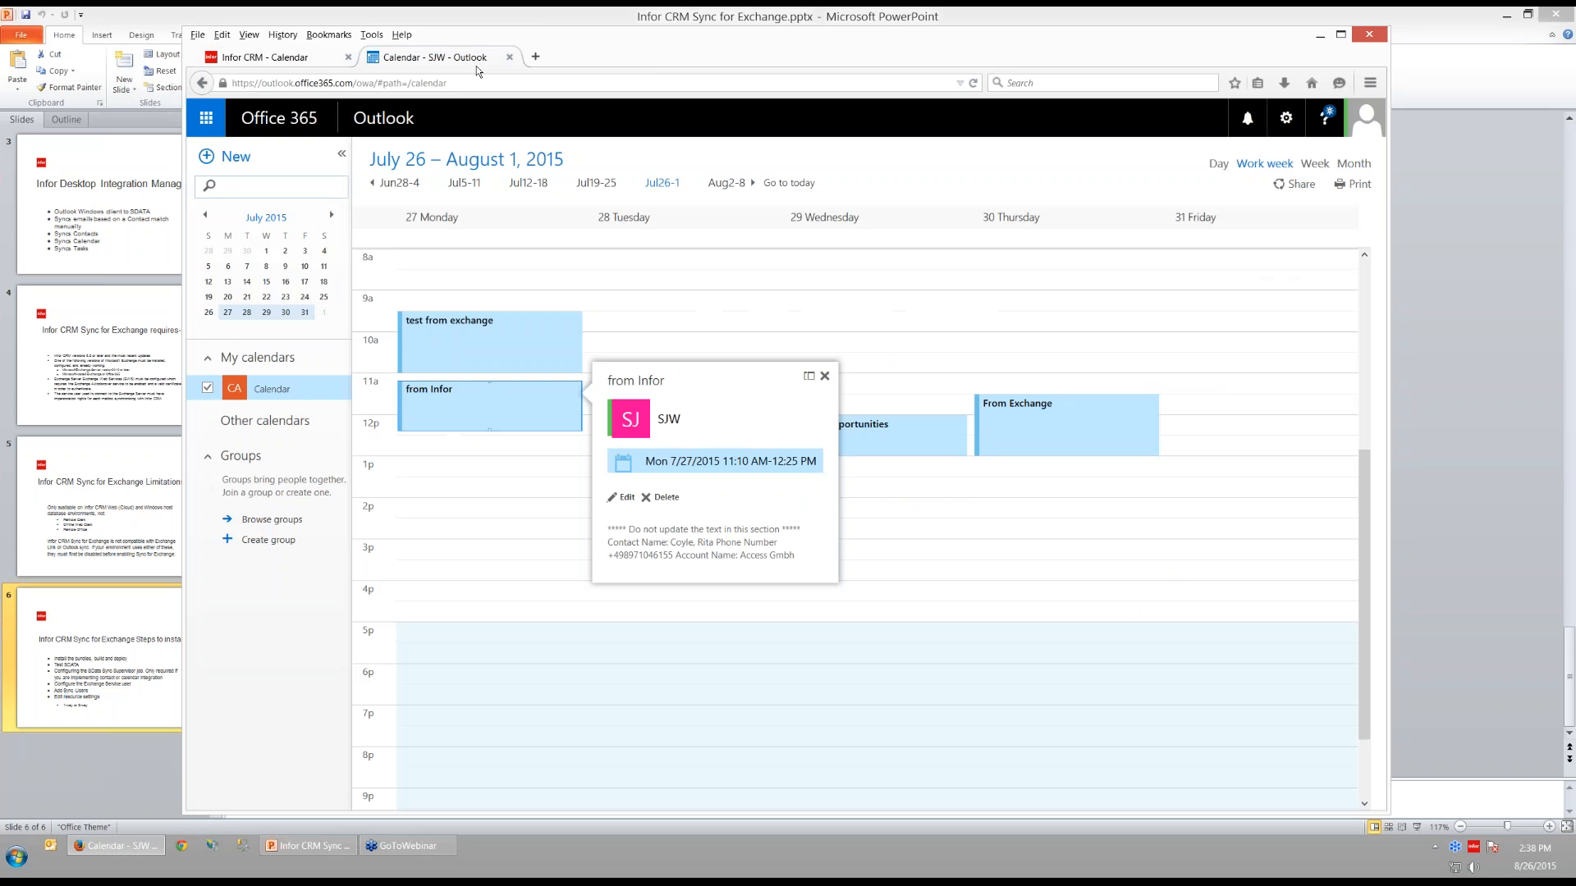
pyautogui.click(738, 306)
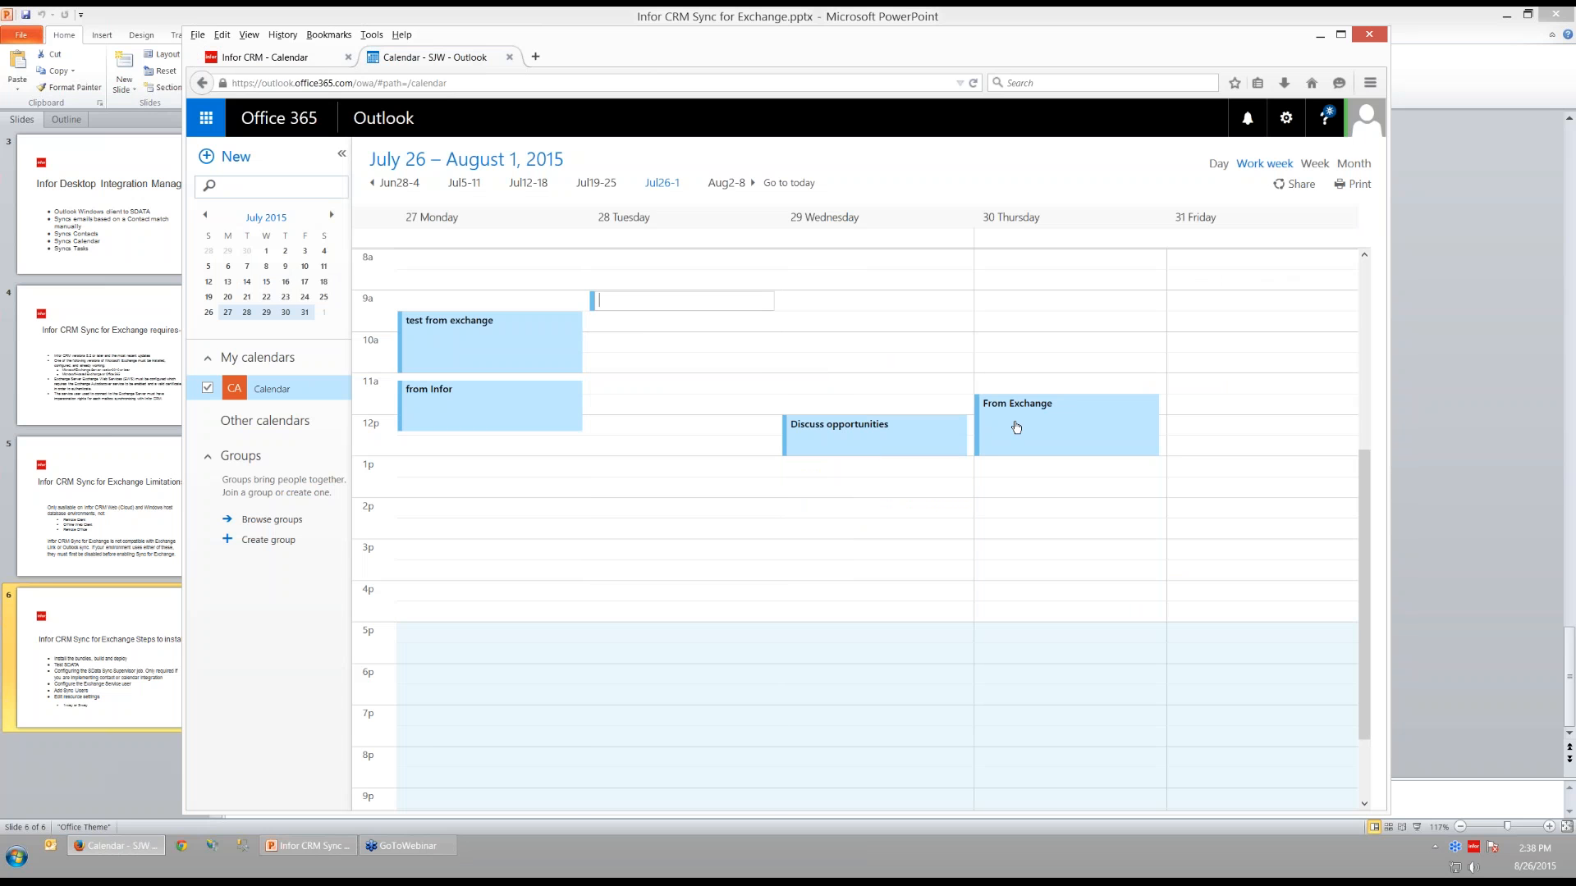
pyautogui.click(274, 57)
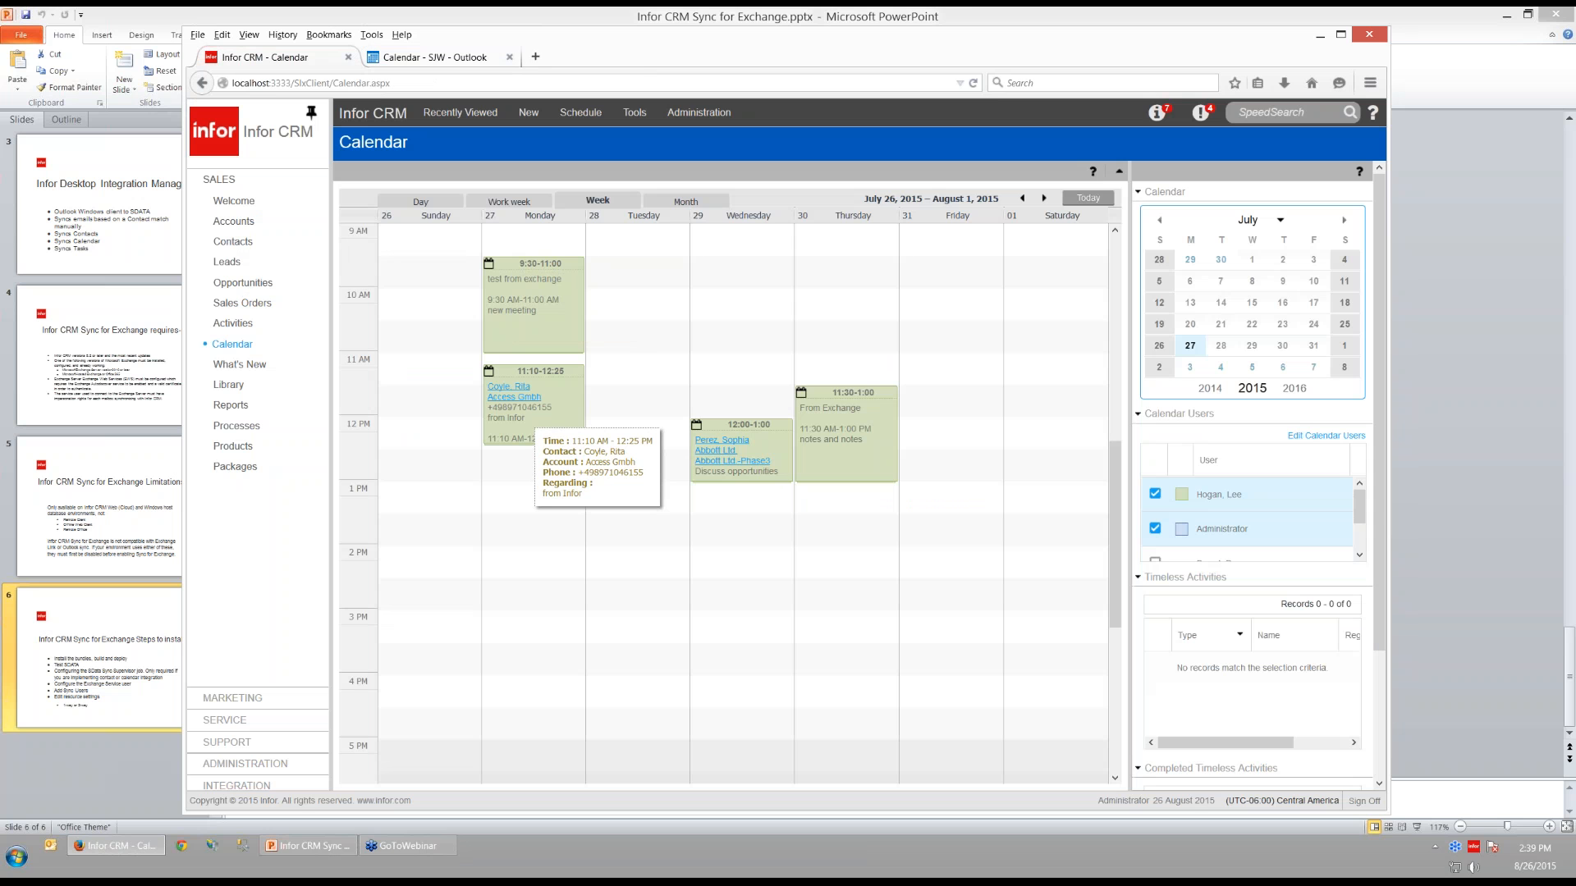
pyautogui.moveTo(863, 460)
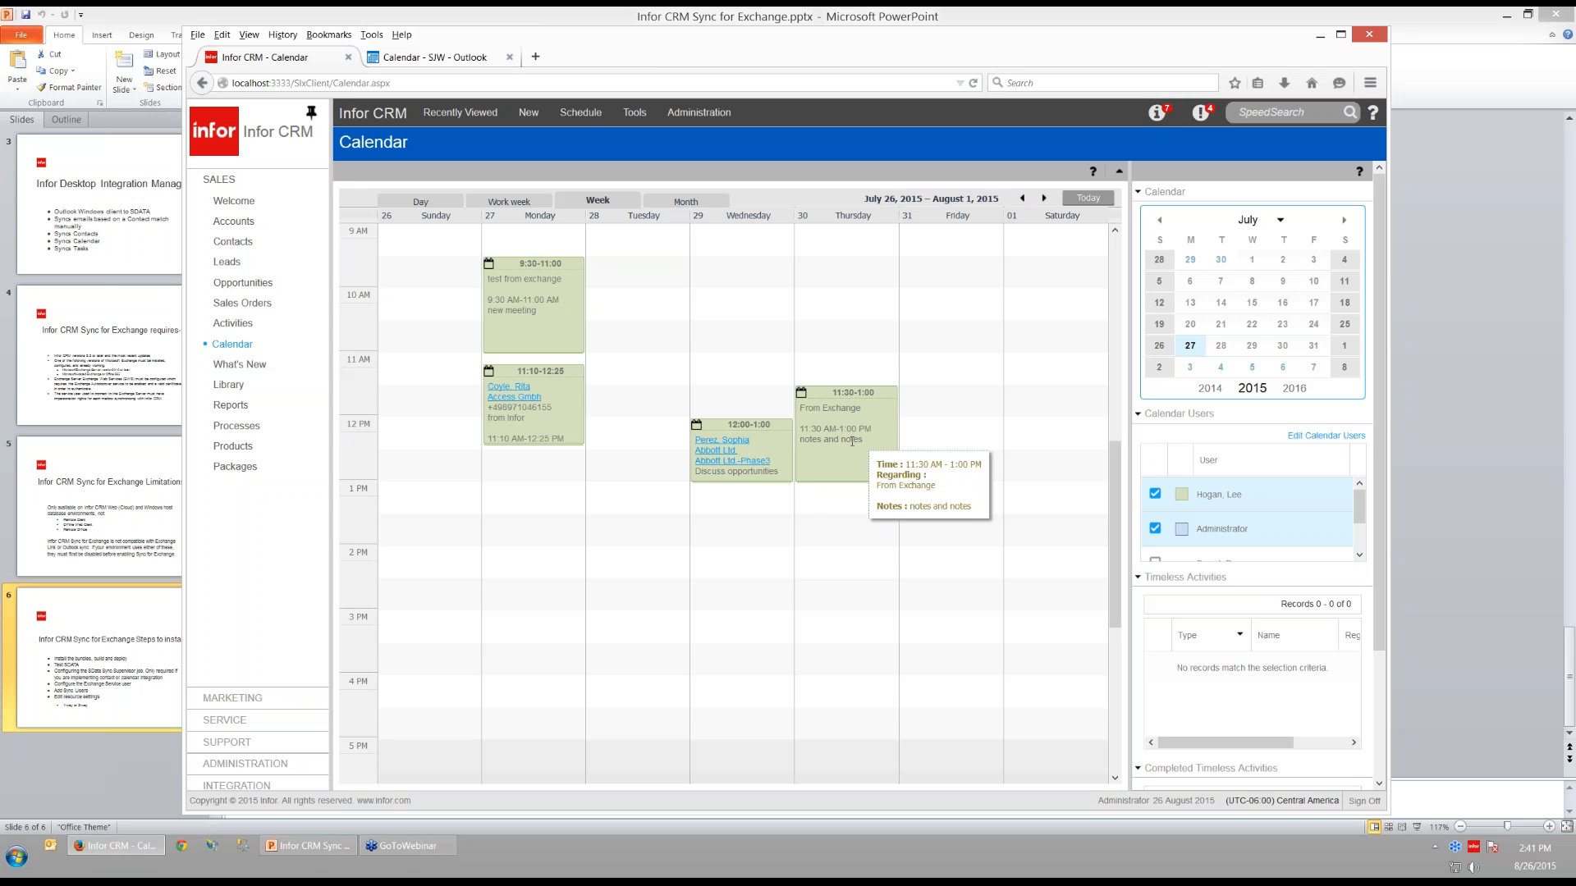
pyautogui.moveTo(746, 474)
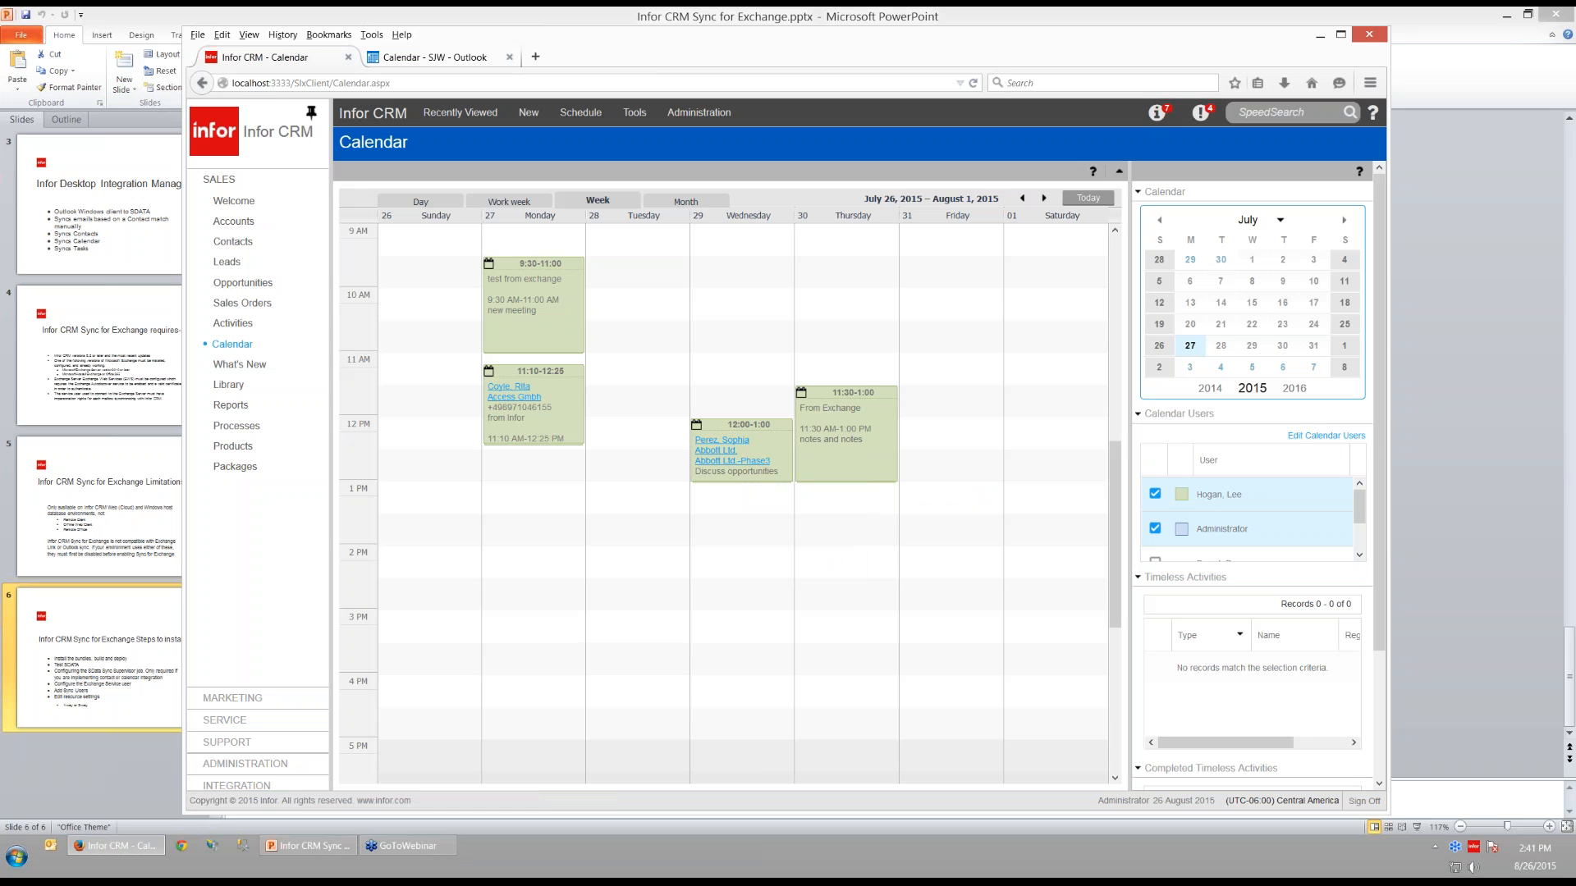
# In the Outlook calendar, open Wednesday's "Discuss opportunities" event for editing, highlight the opportunity name in its notes and close the event.
pyautogui.click(464, 64)
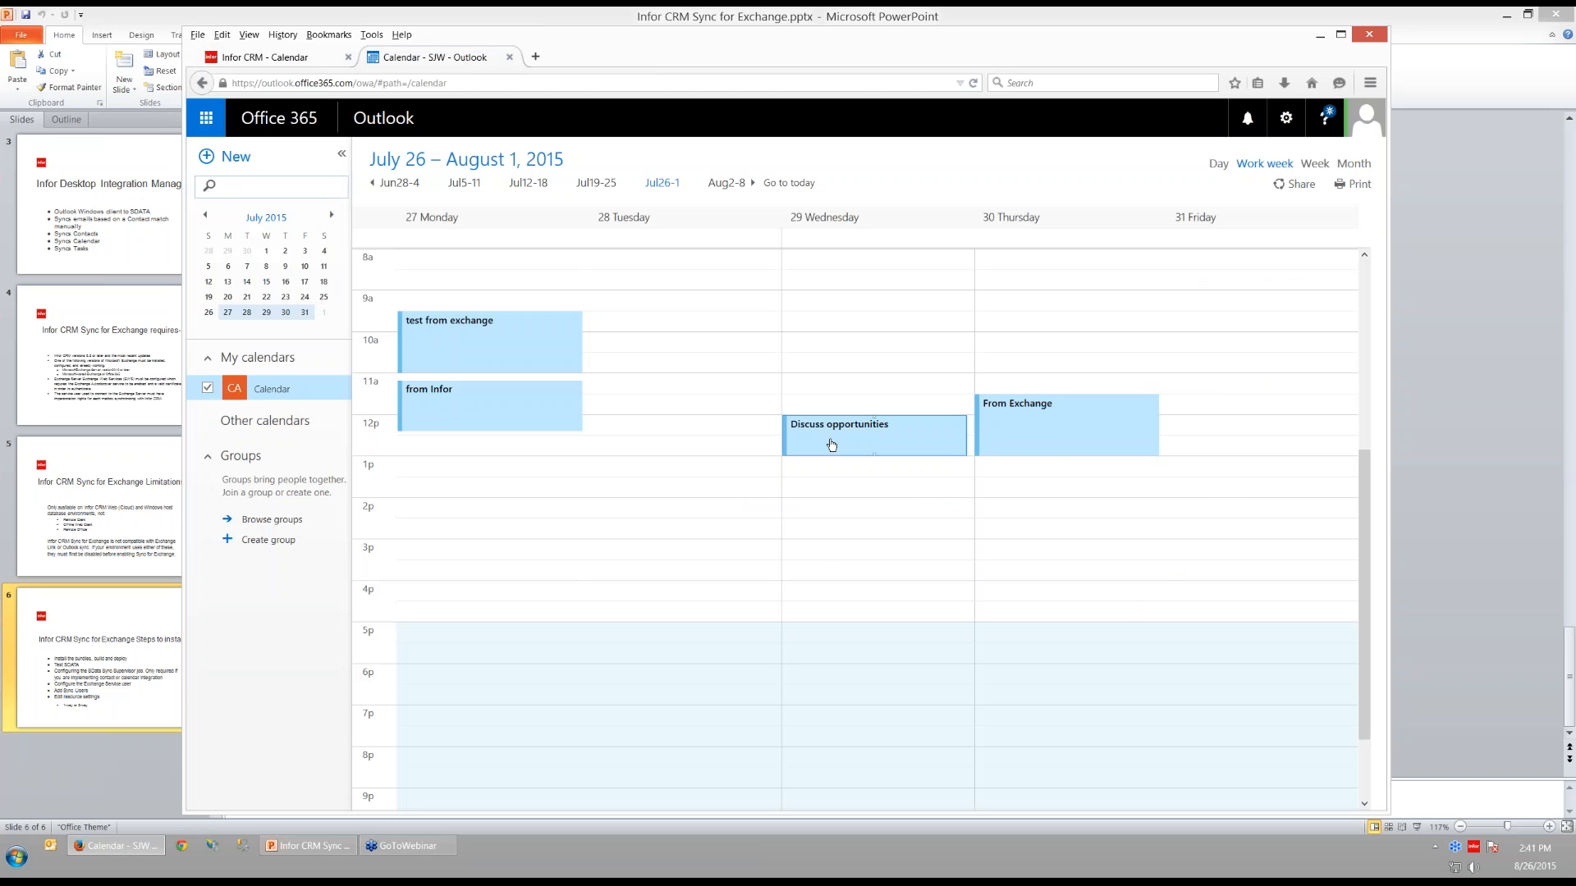
pyautogui.click(831, 445)
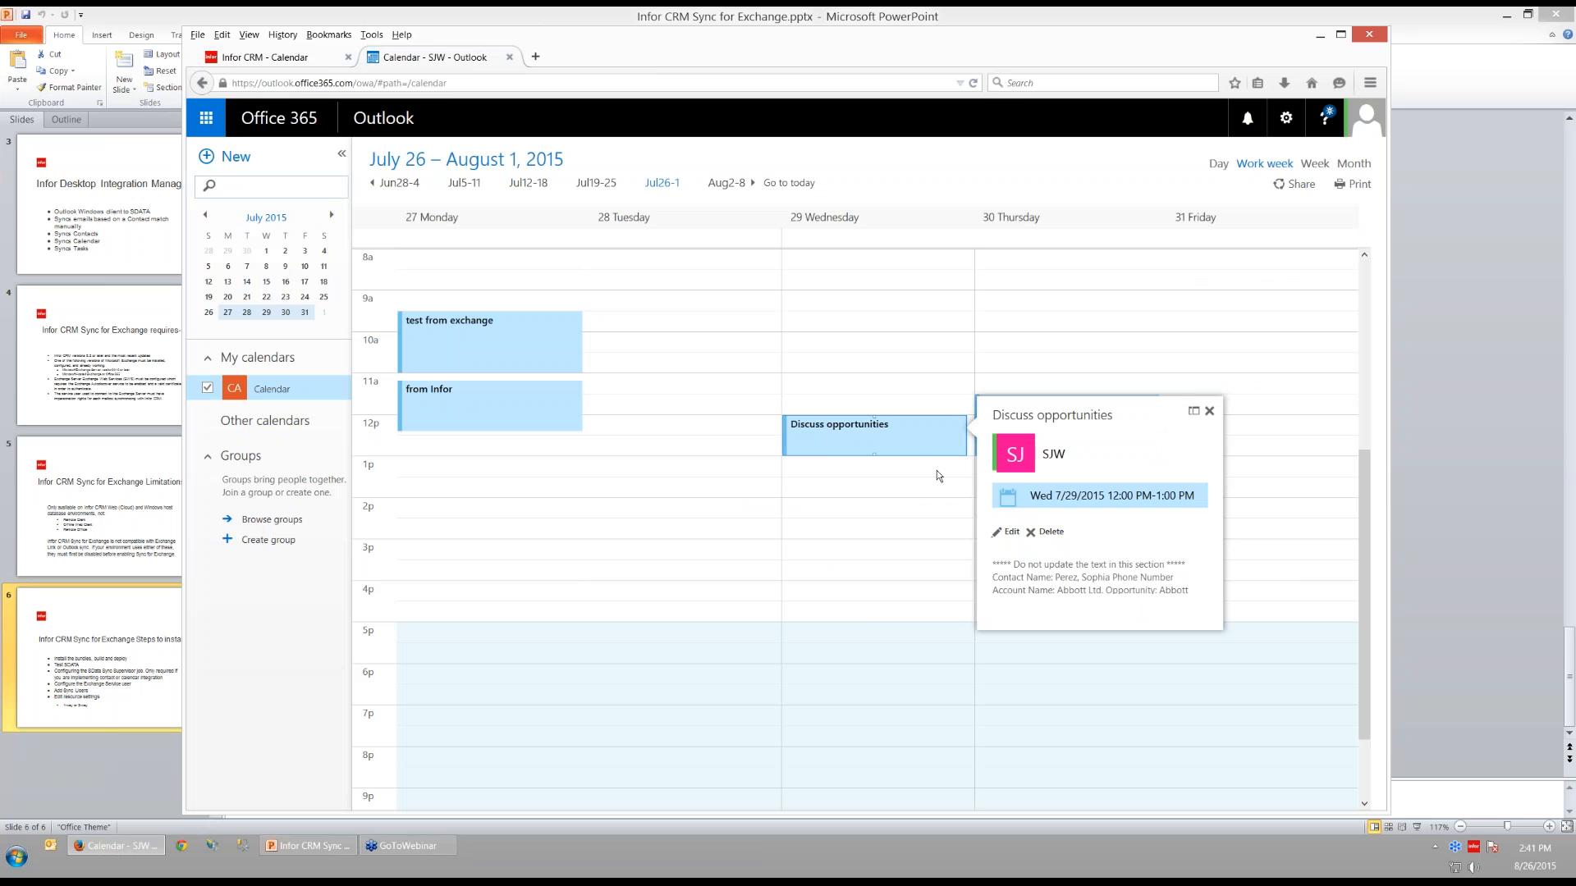
pyautogui.click(1010, 533)
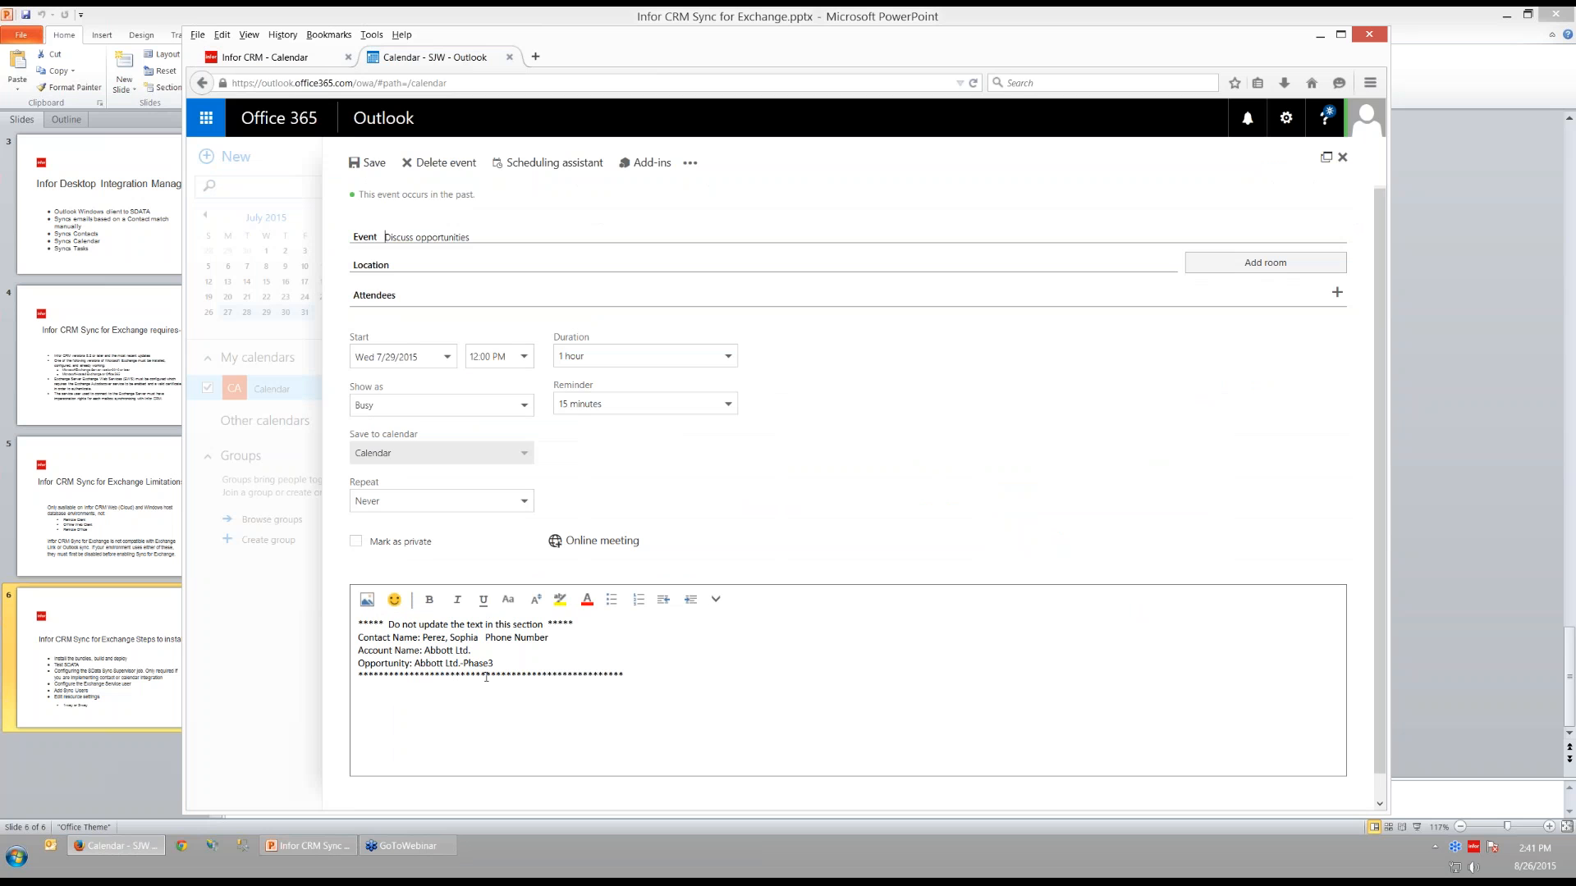
pyautogui.moveTo(493, 663); pyautogui.dragTo(413, 663)
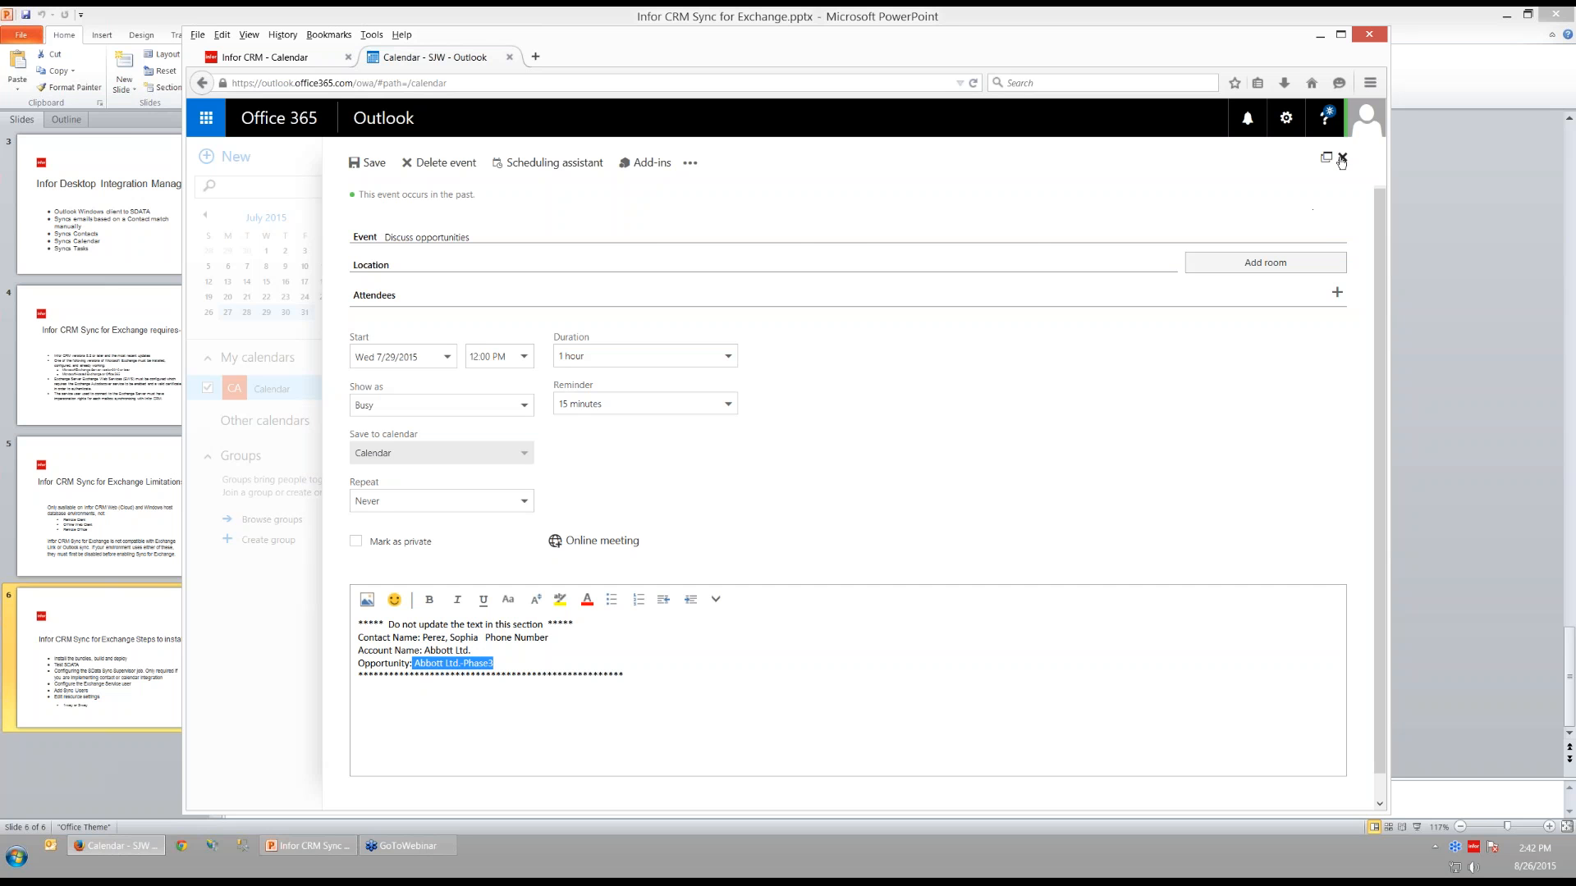
pyautogui.click(1342, 156)
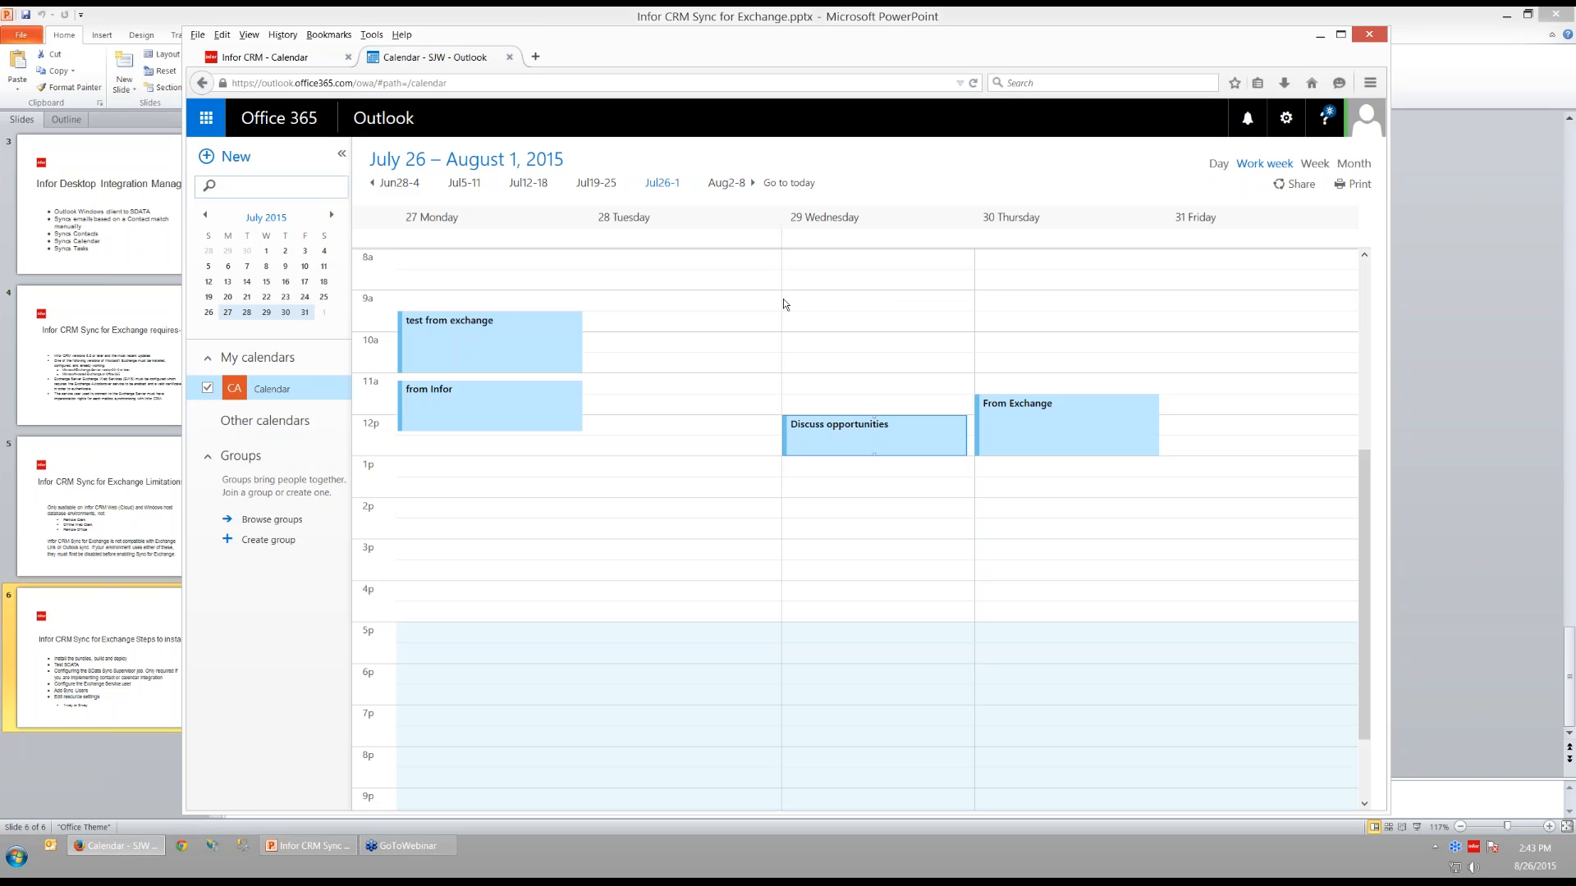
# Return to Infor CRM, open the ExchangeSync integration, view the Calendar resource's settings and cancel the edit.
pyautogui.click(277, 55)
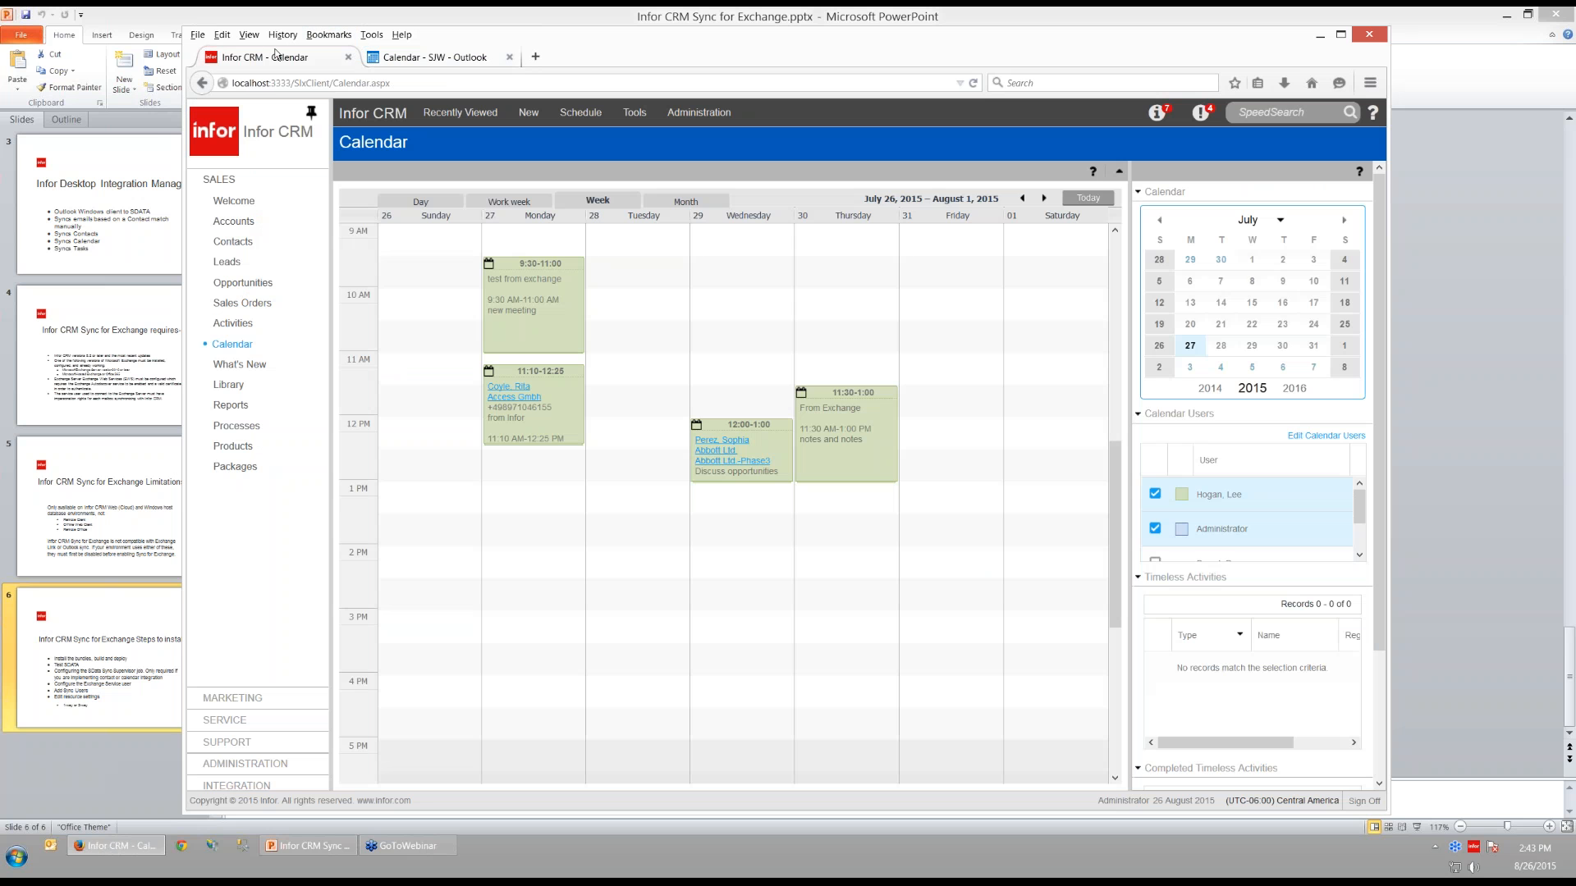
pyautogui.click(260, 786)
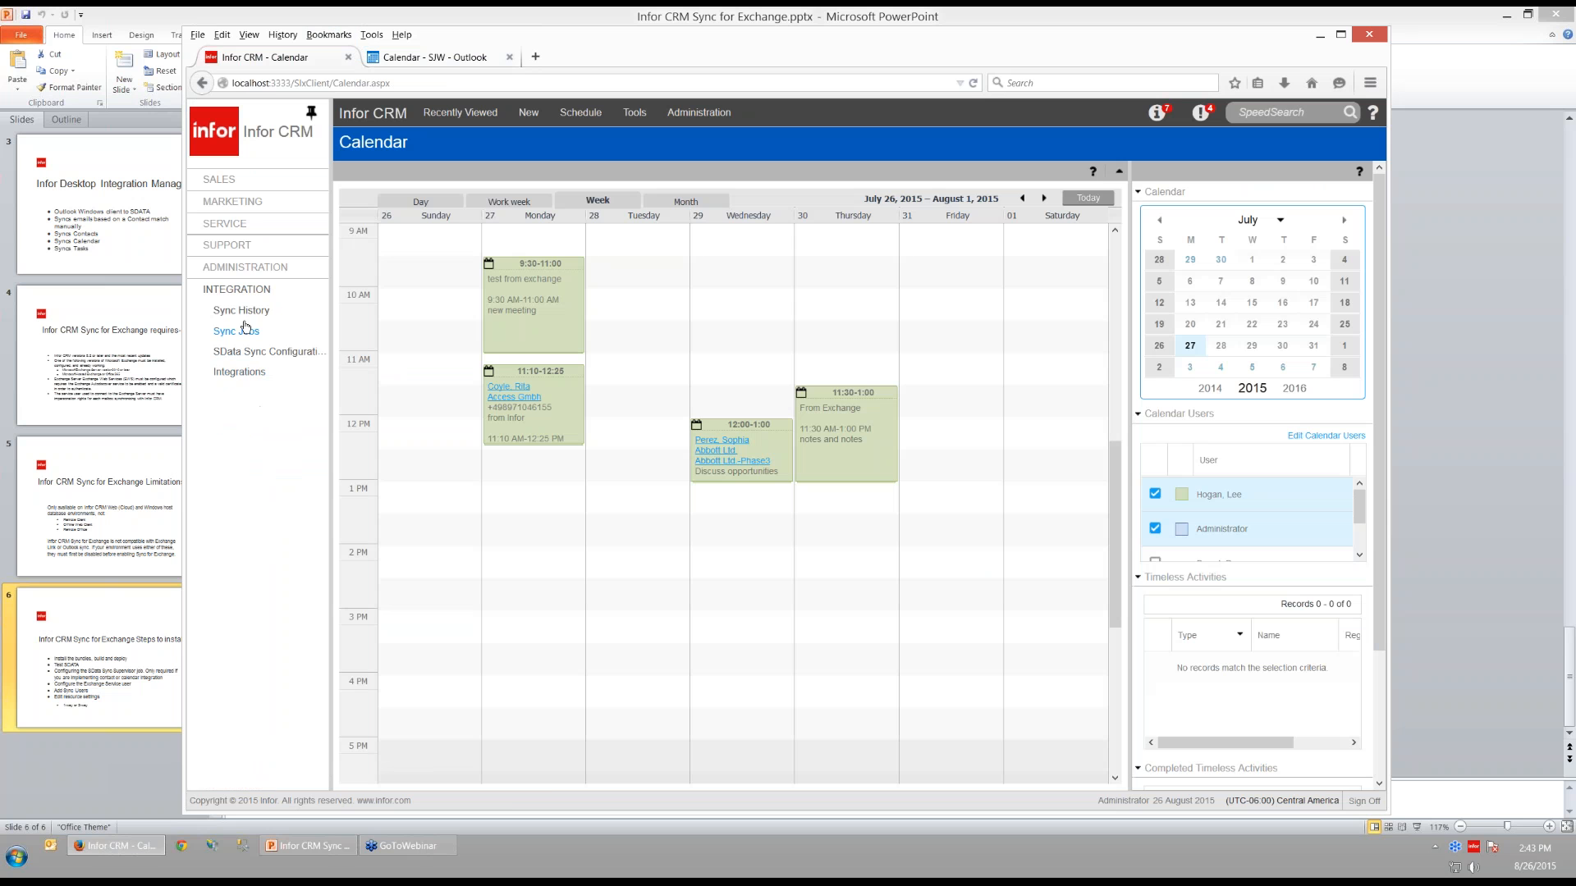
pyautogui.click(239, 374)
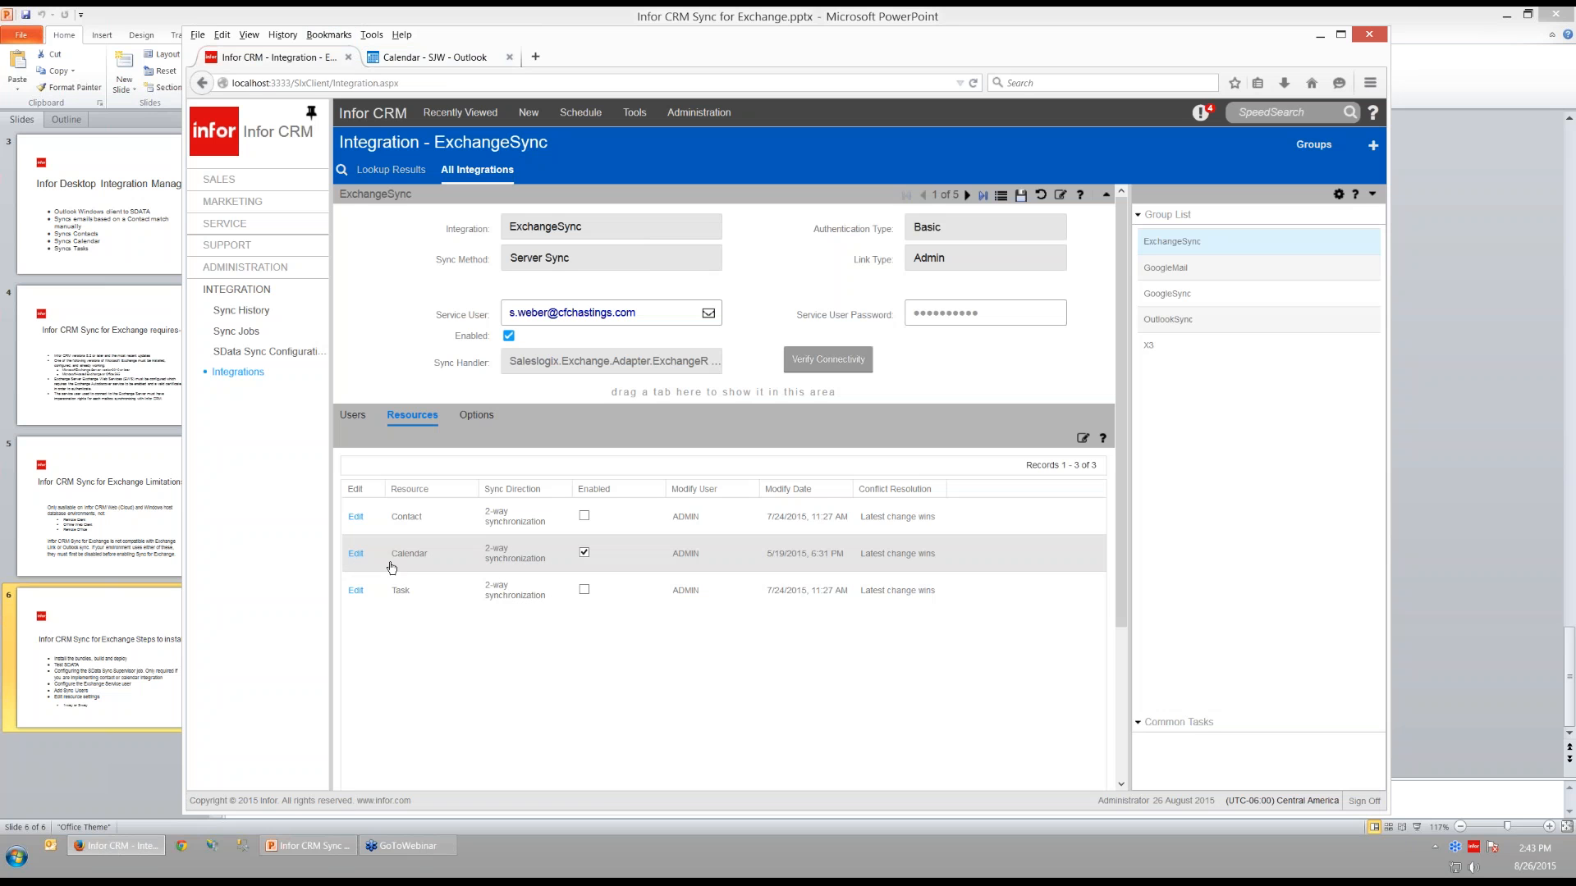
pyautogui.click(356, 555)
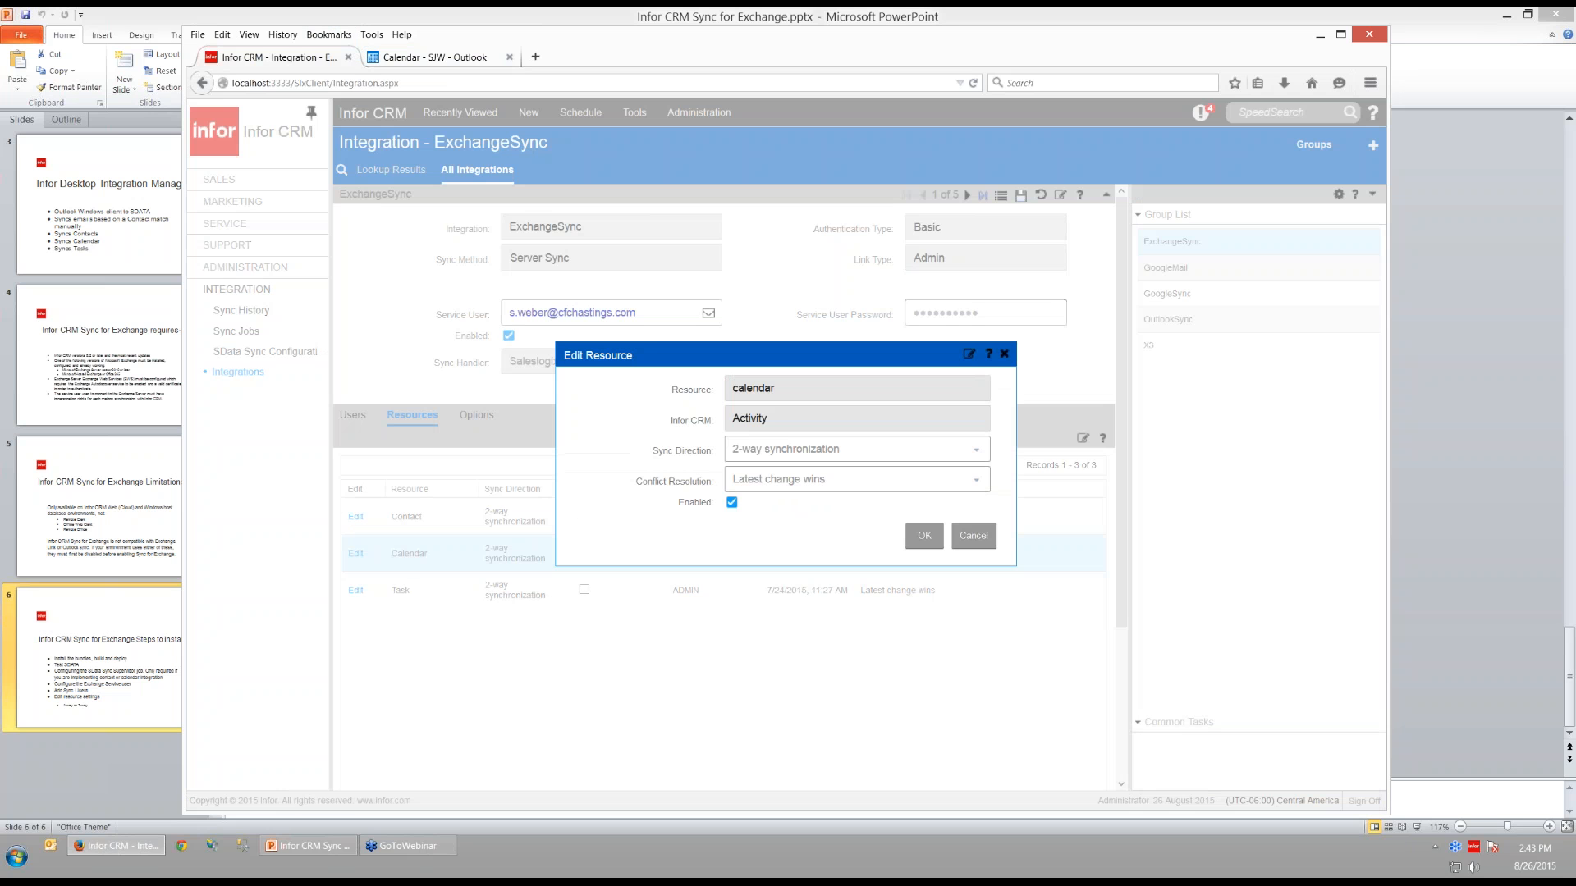
pyautogui.click(973, 535)
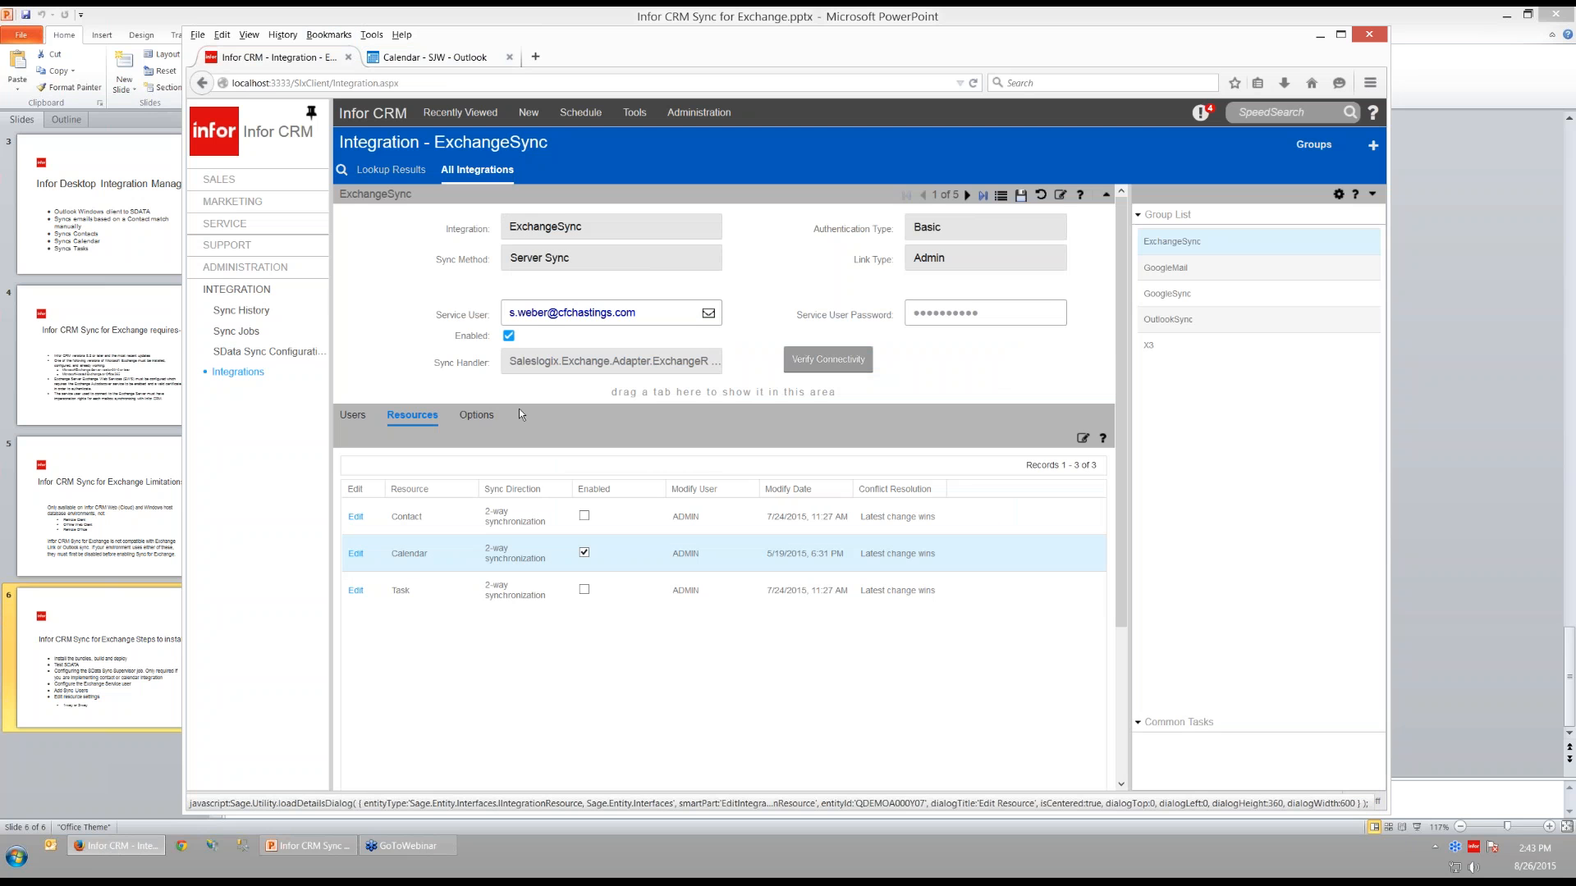
# Show the ExchangeSync options, open the value of "Historical days to sync activities" for editing and leave the field.
pyautogui.click(488, 416)
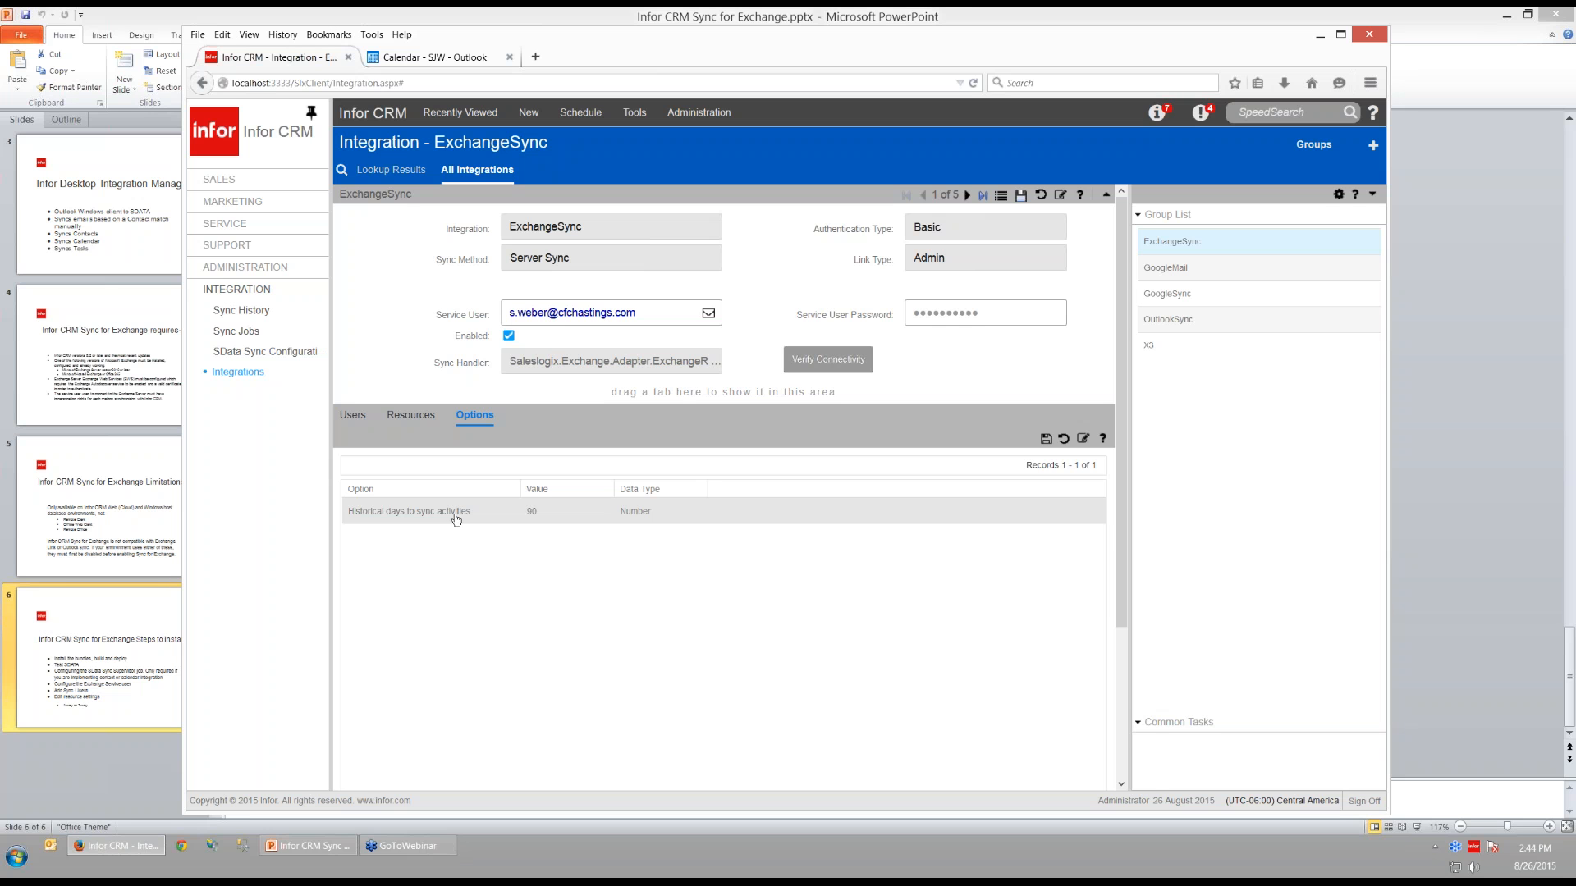
pyautogui.click(532, 513)
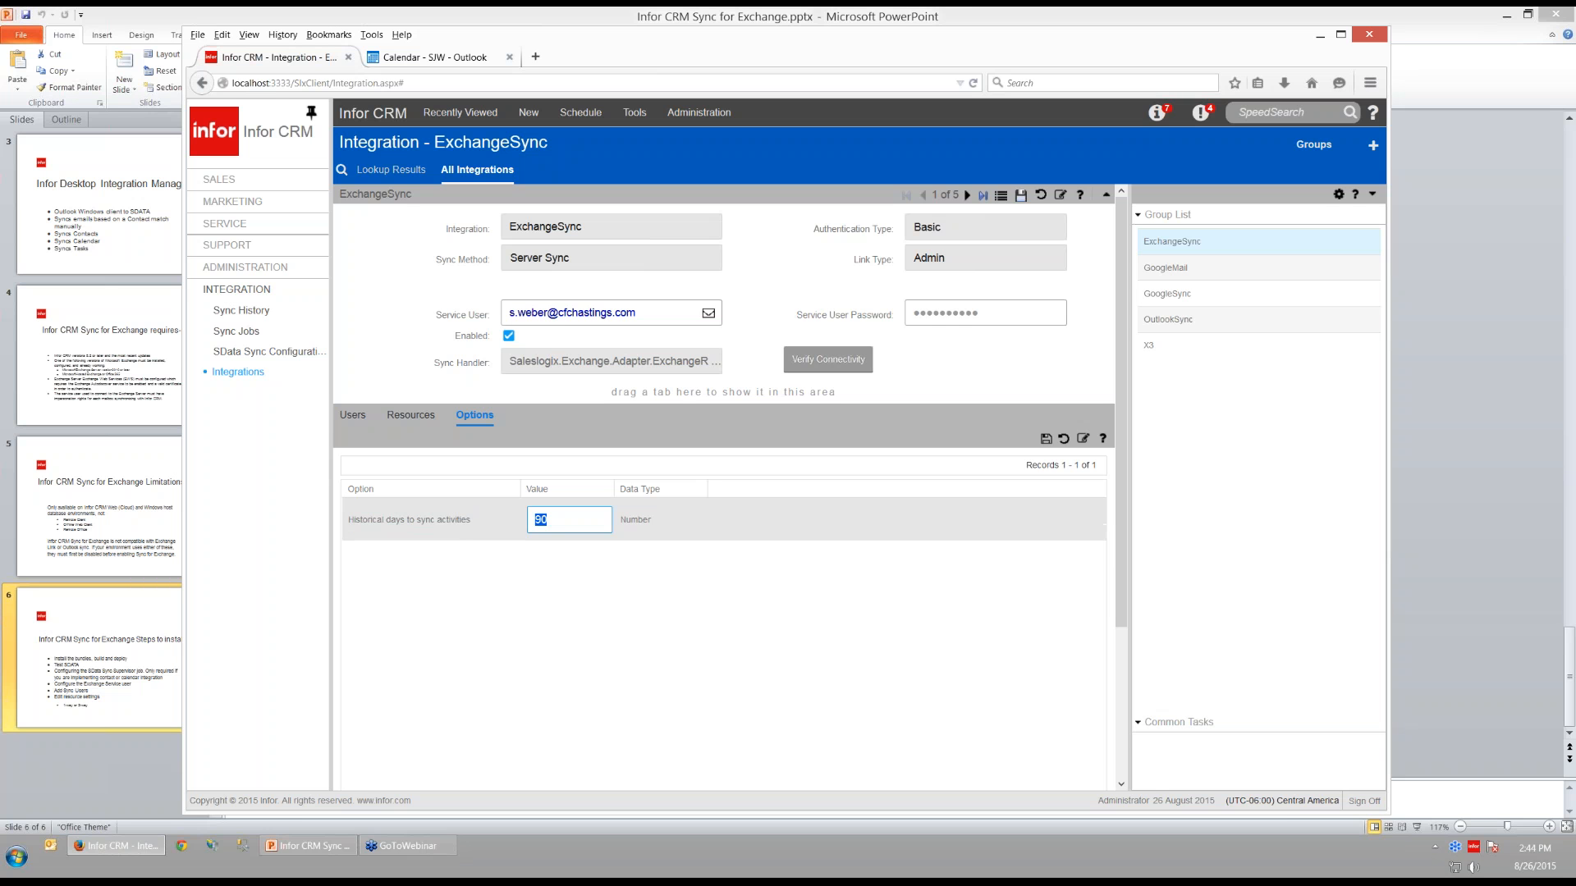
pyautogui.click(562, 522)
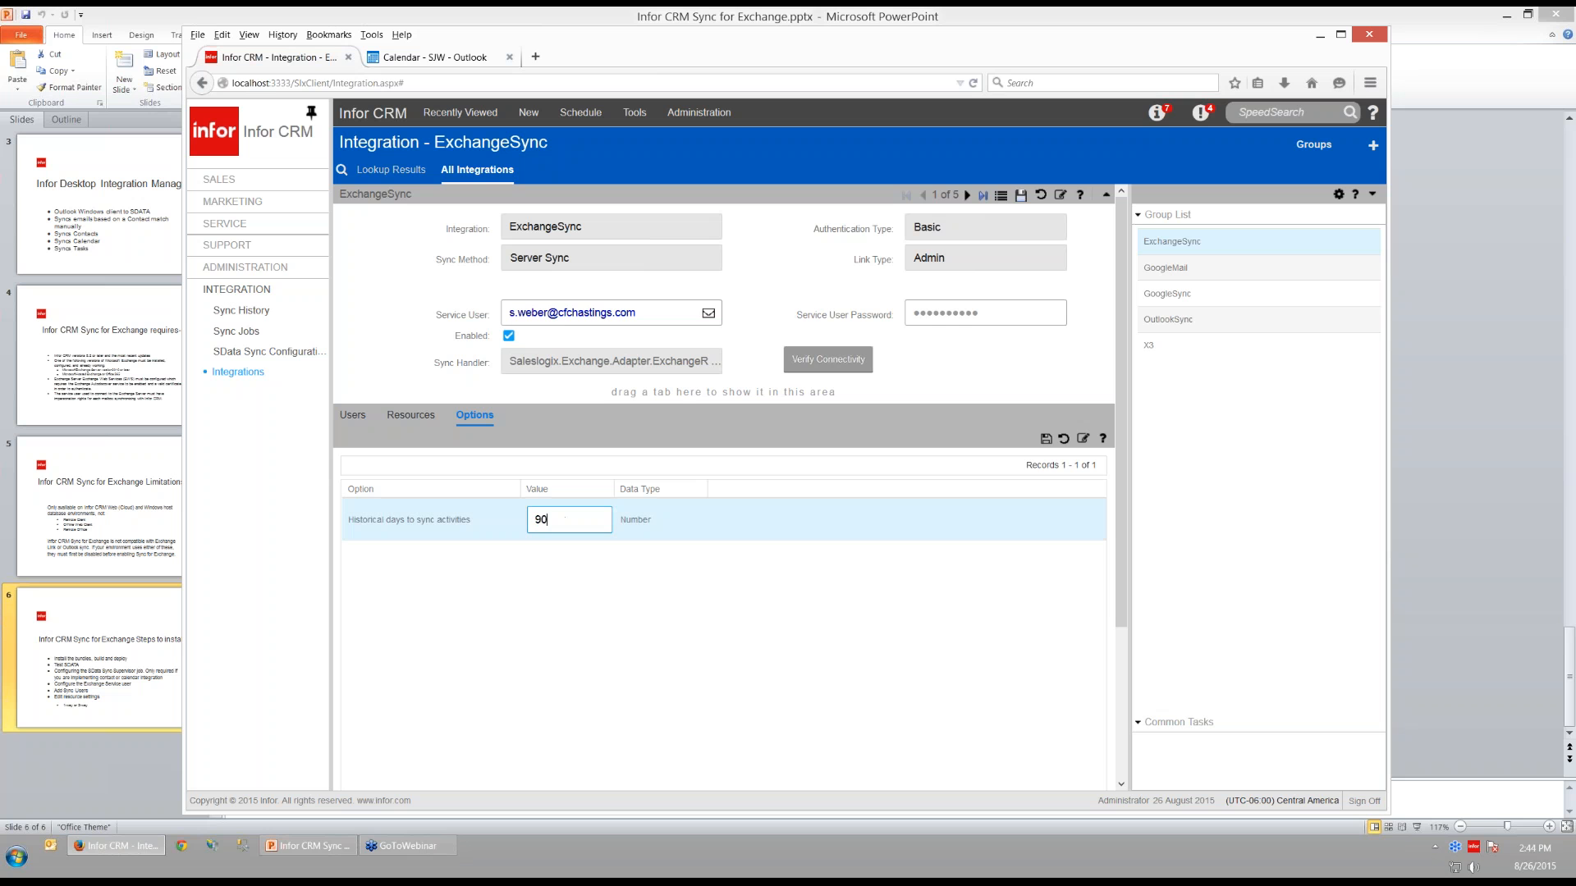
pyautogui.click(636, 521)
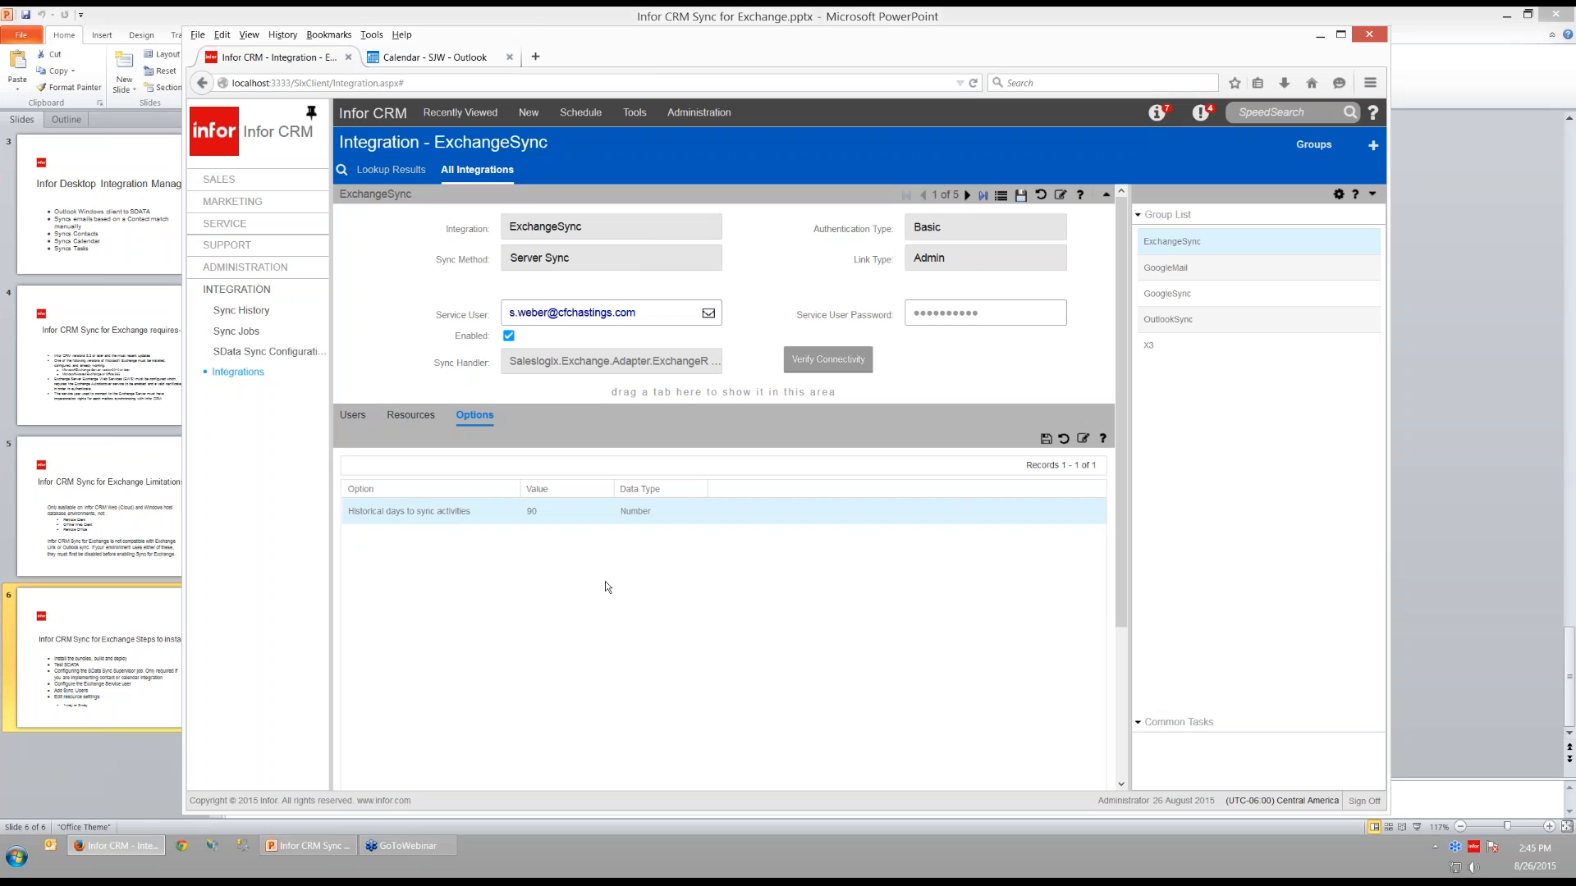
# Go back to the Outlook calendar and examine the contact and account text in Monday's "from Infor" event.
pyautogui.click(435, 56)
pyautogui.click(474, 414)
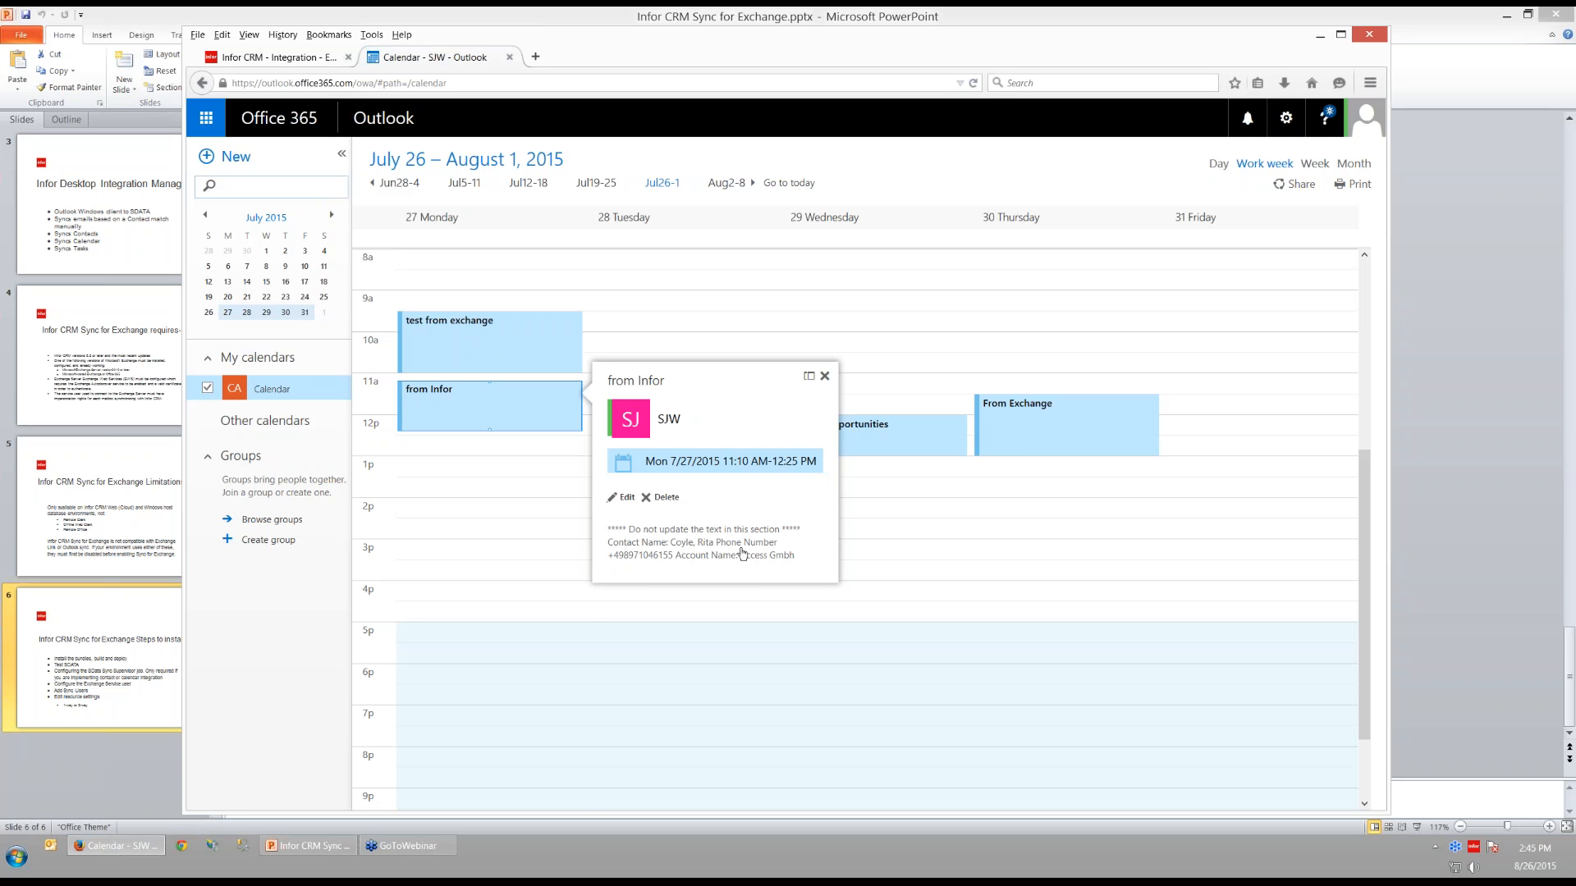
# Return to Infor CRM, open the first contact in the SyncinforExchange group and show the contact's notes and history.
pyautogui.click(304, 69)
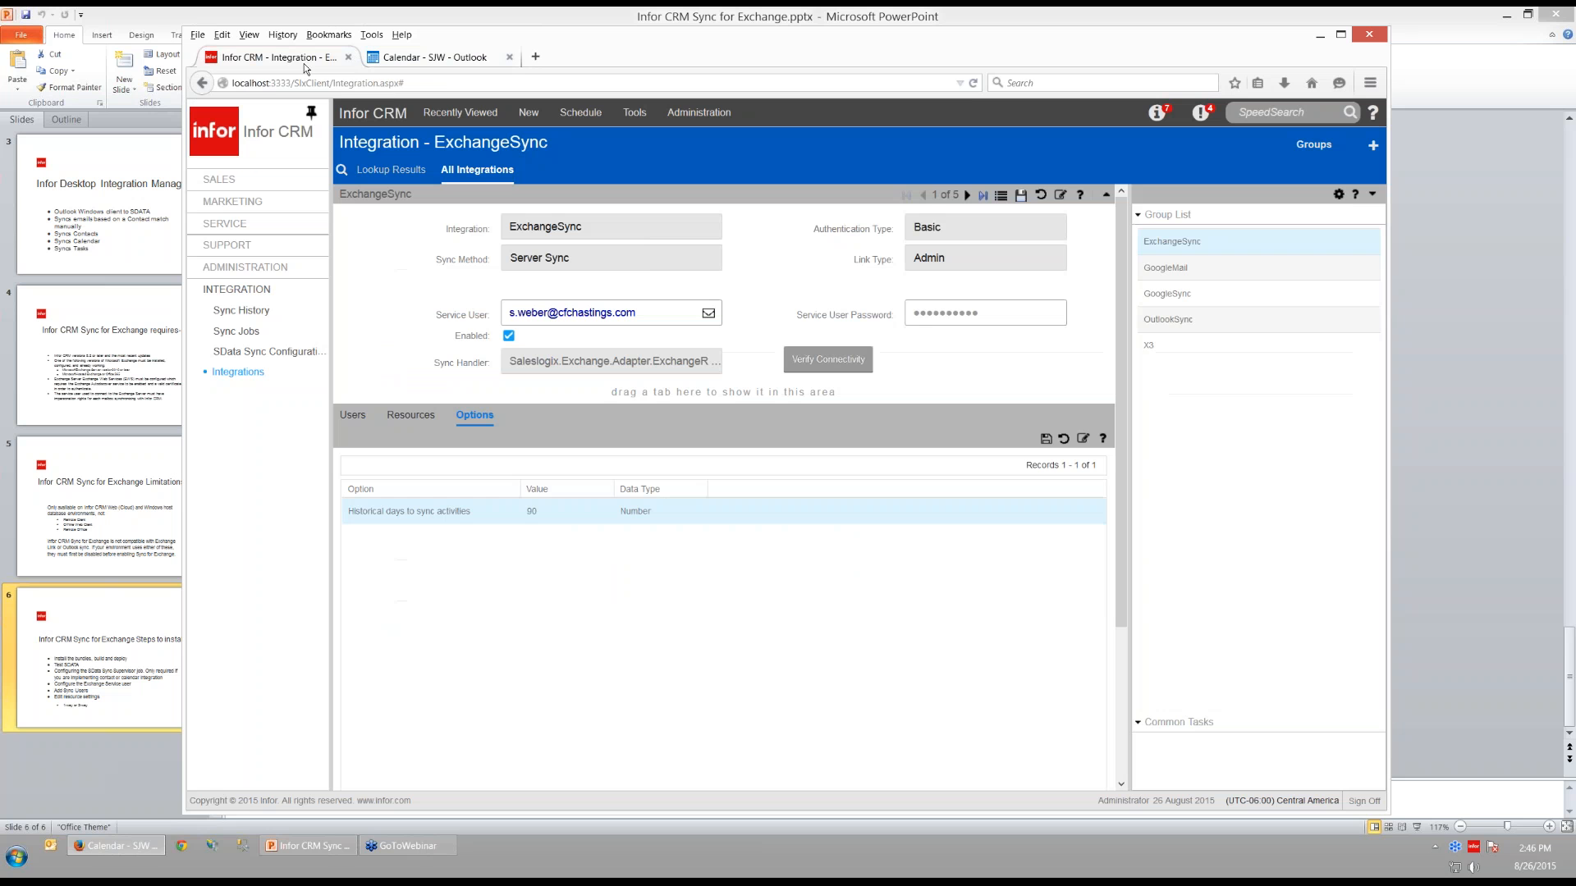
pyautogui.click(219, 179)
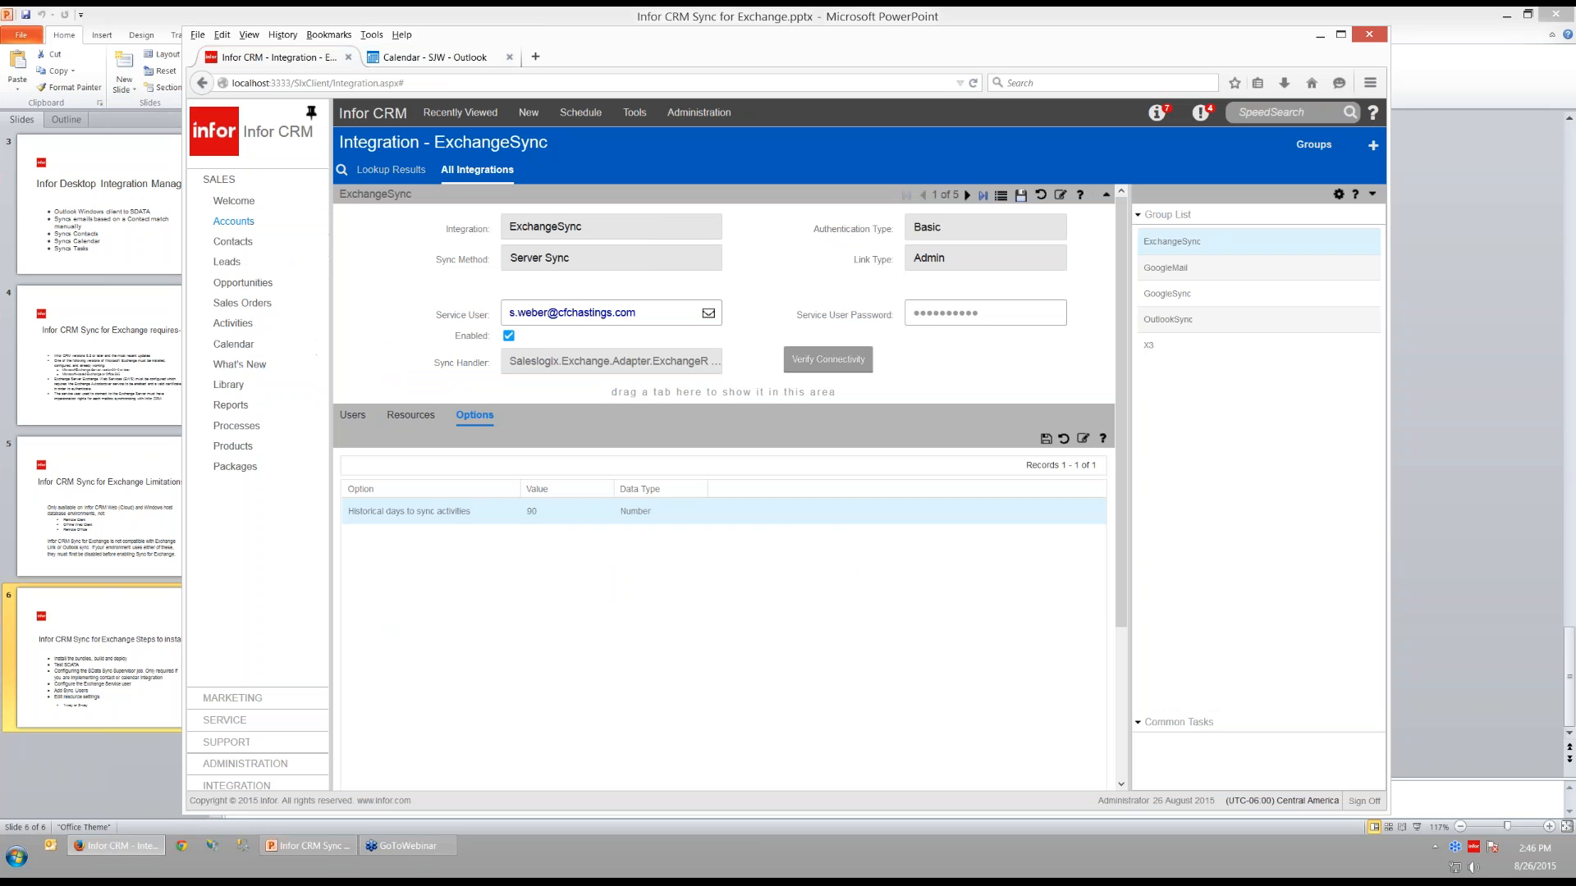
pyautogui.click(235, 246)
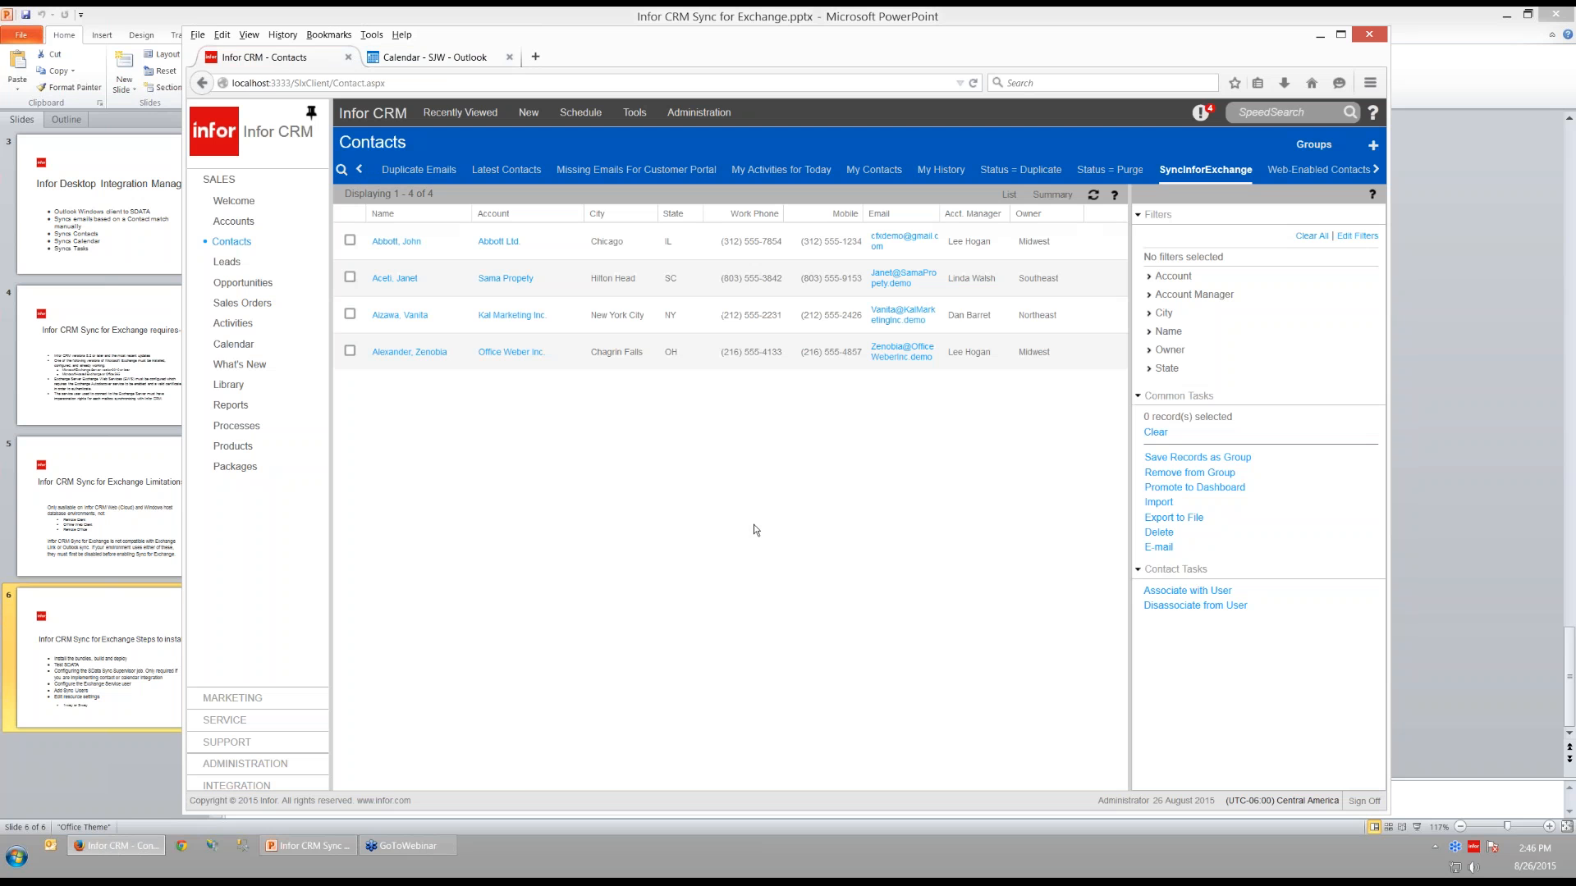
pyautogui.click(409, 243)
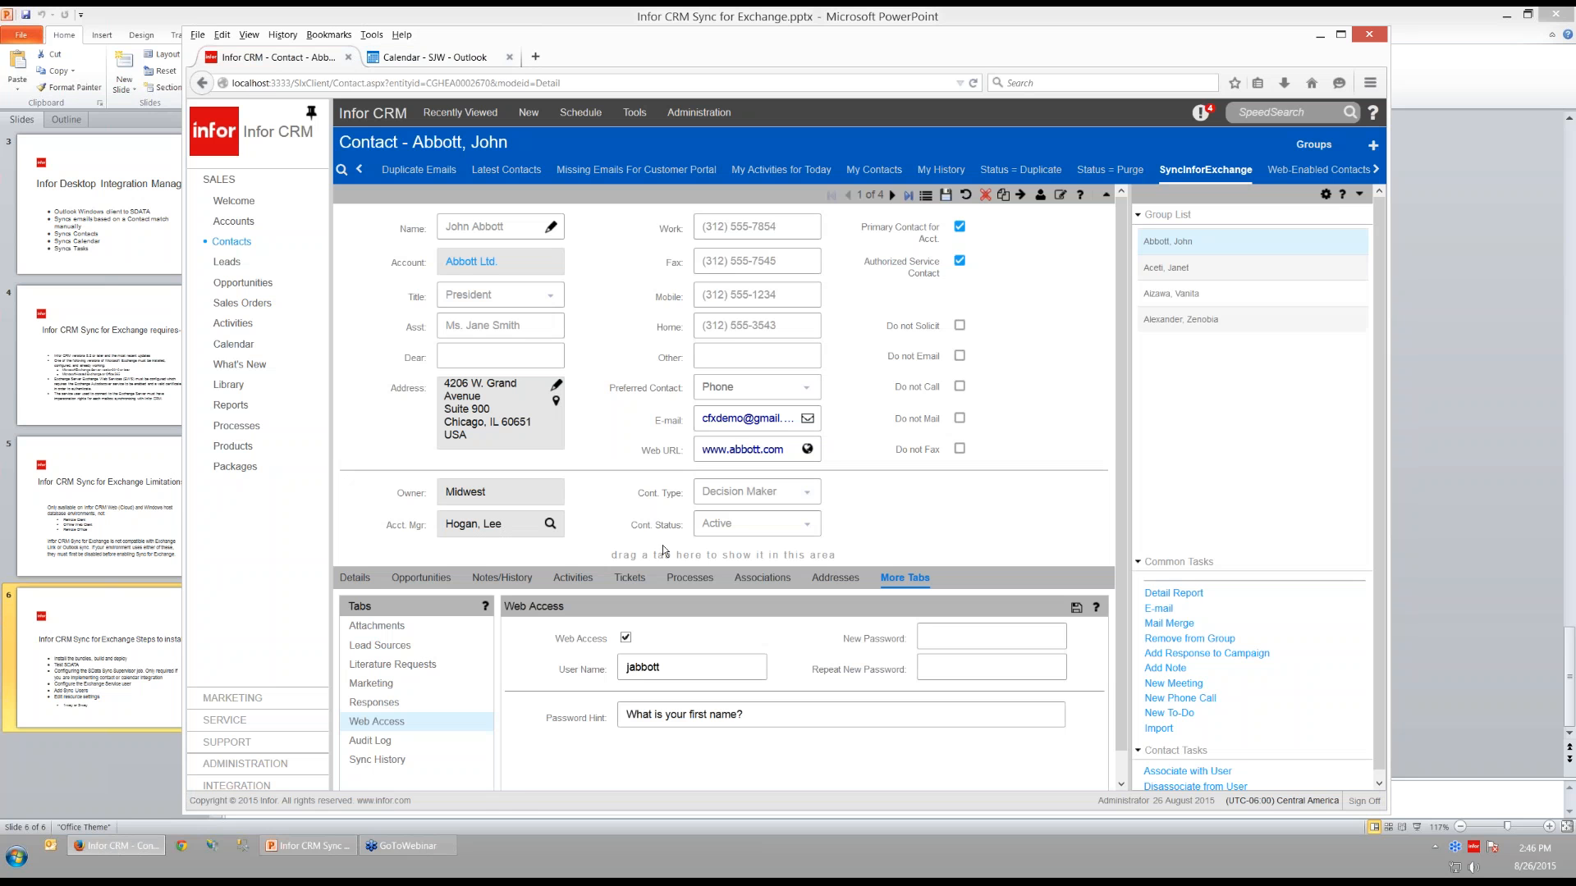
pyautogui.click(501, 578)
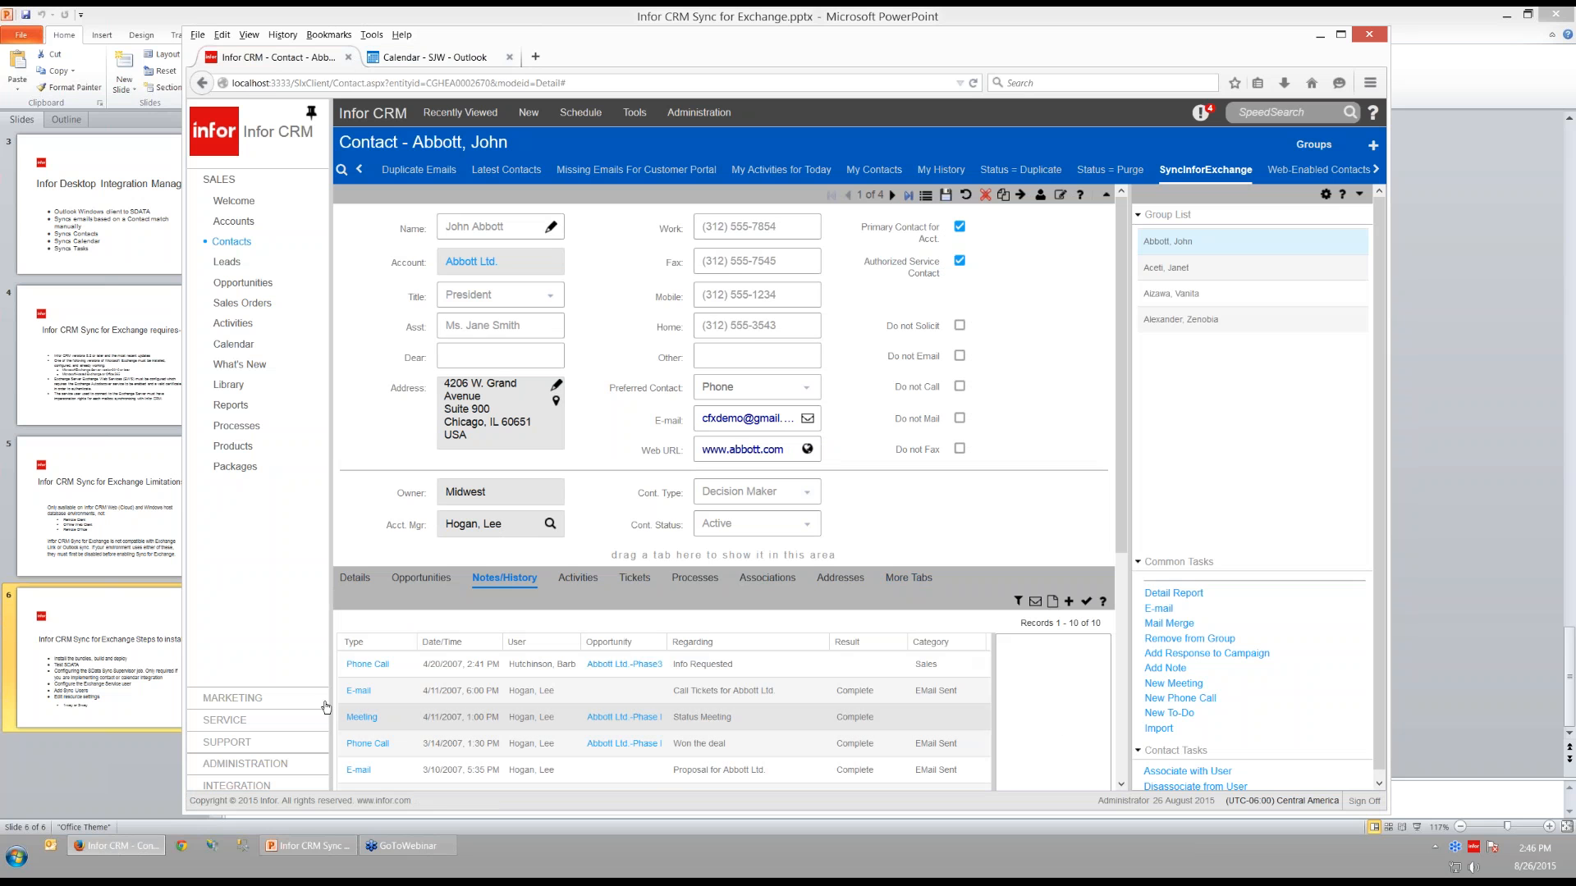